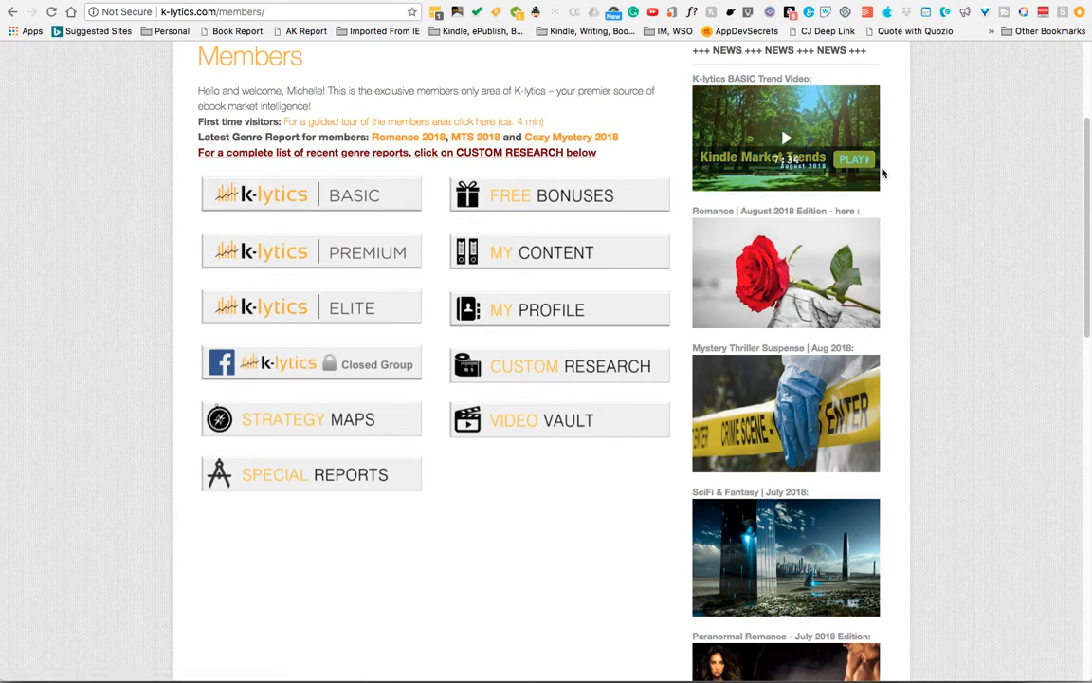
# - Browse the members area page, including the news column of recent genre reports
pyautogui.scroll(-1, 891, 163)
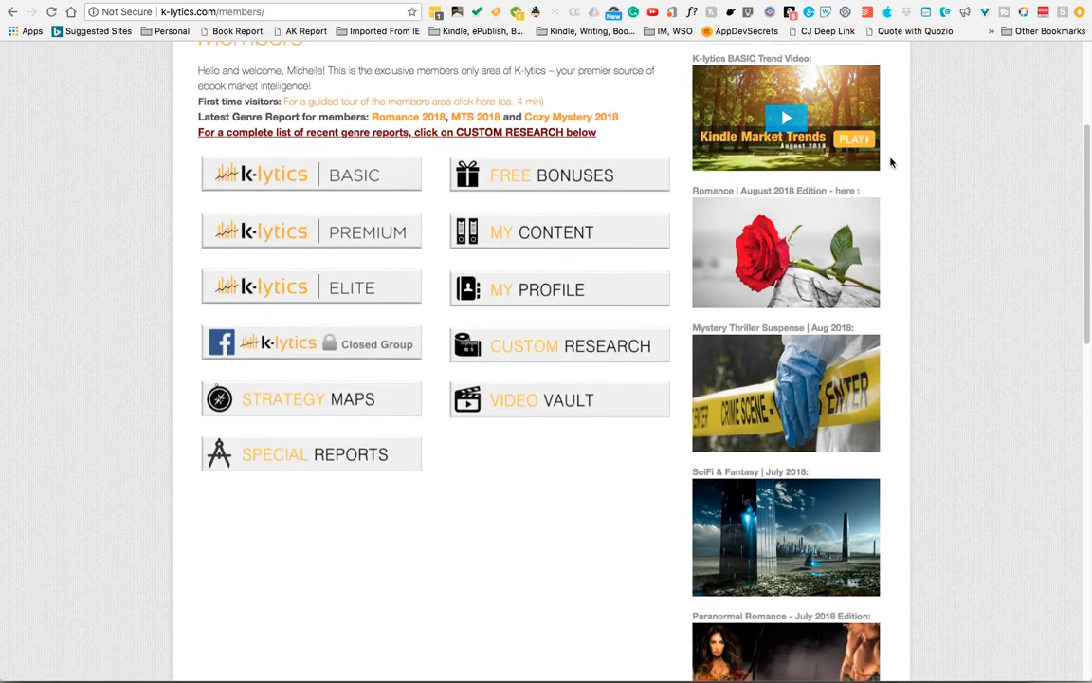
pyautogui.scroll(3, 891, 165)
pyautogui.scroll(-5, 892, 166)
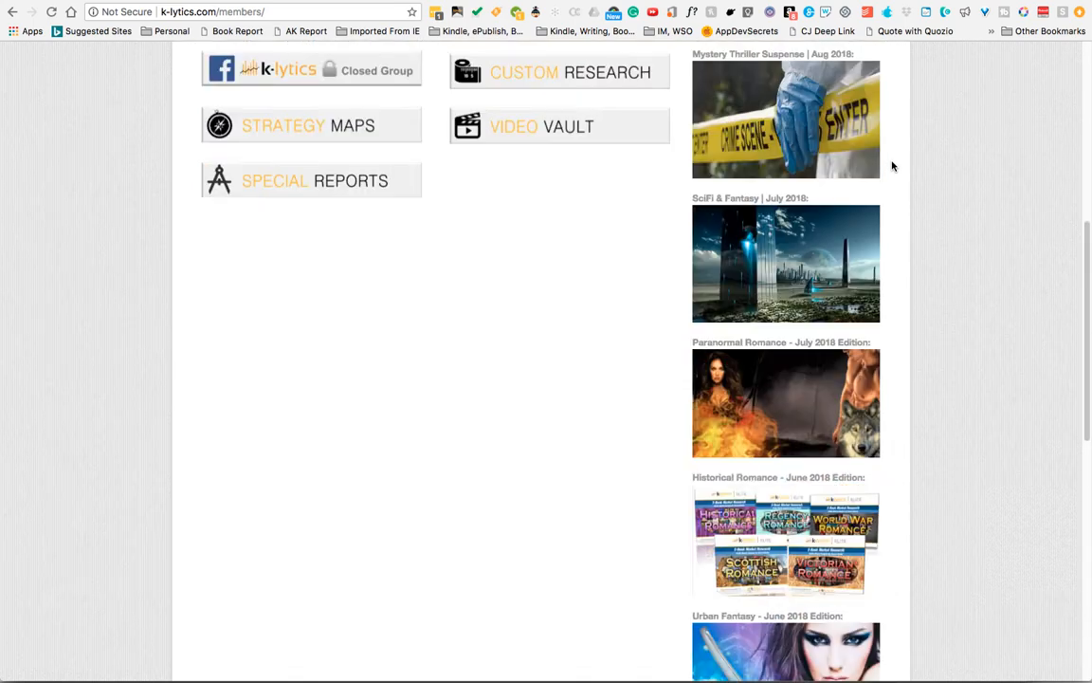
pyautogui.scroll(-2, 891, 166)
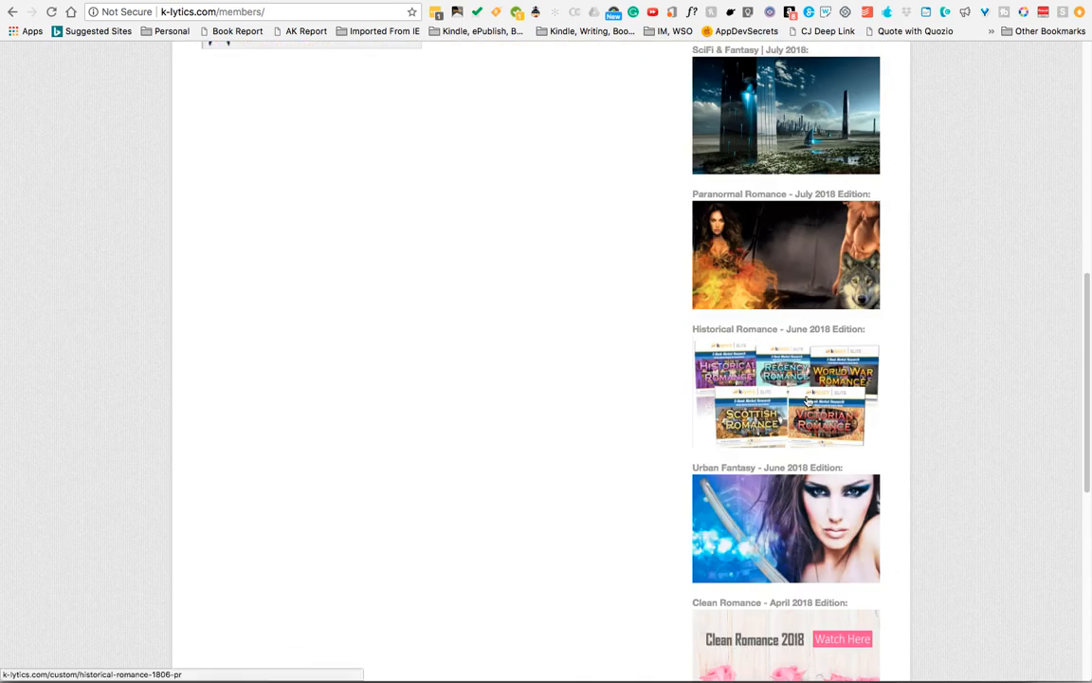
pyautogui.scroll(9, 856, 575)
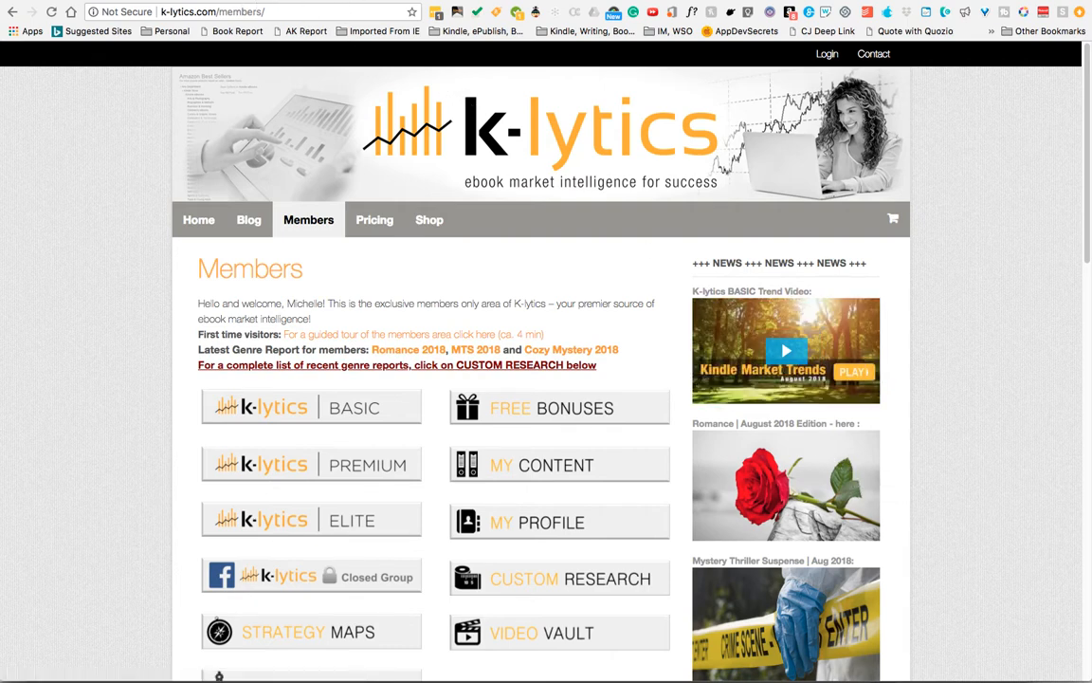
# - Switch to the Custom Research Reports tab and browse the fiction genre reports listed there
pyautogui.hotkey('ctrl', 'Tab')
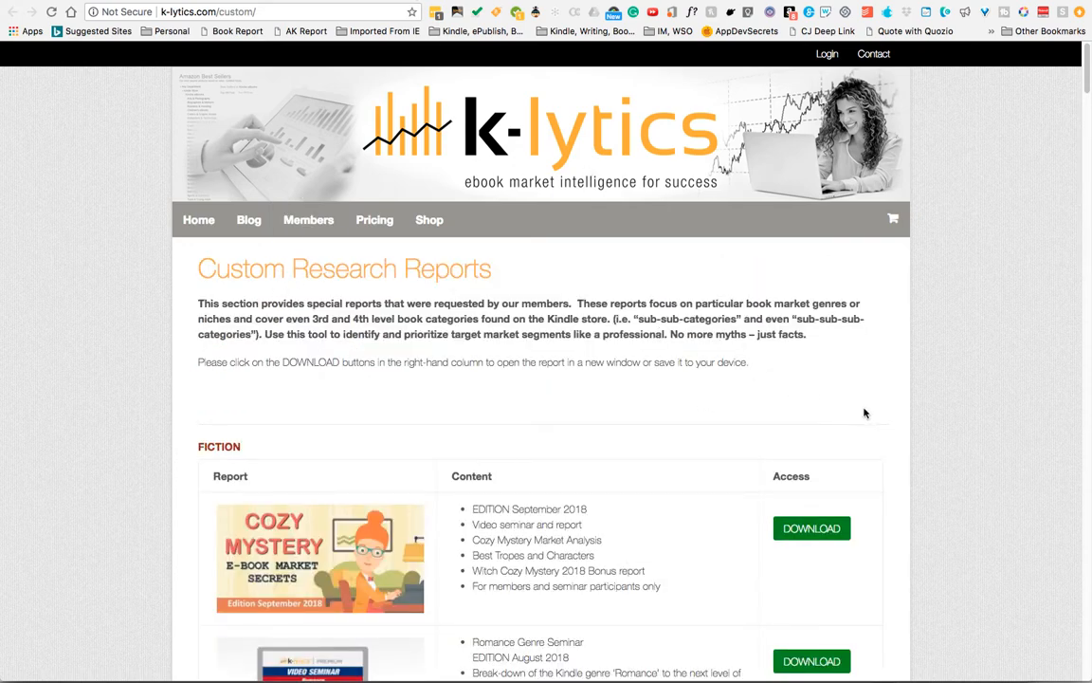
pyautogui.scroll(-3, 863, 411)
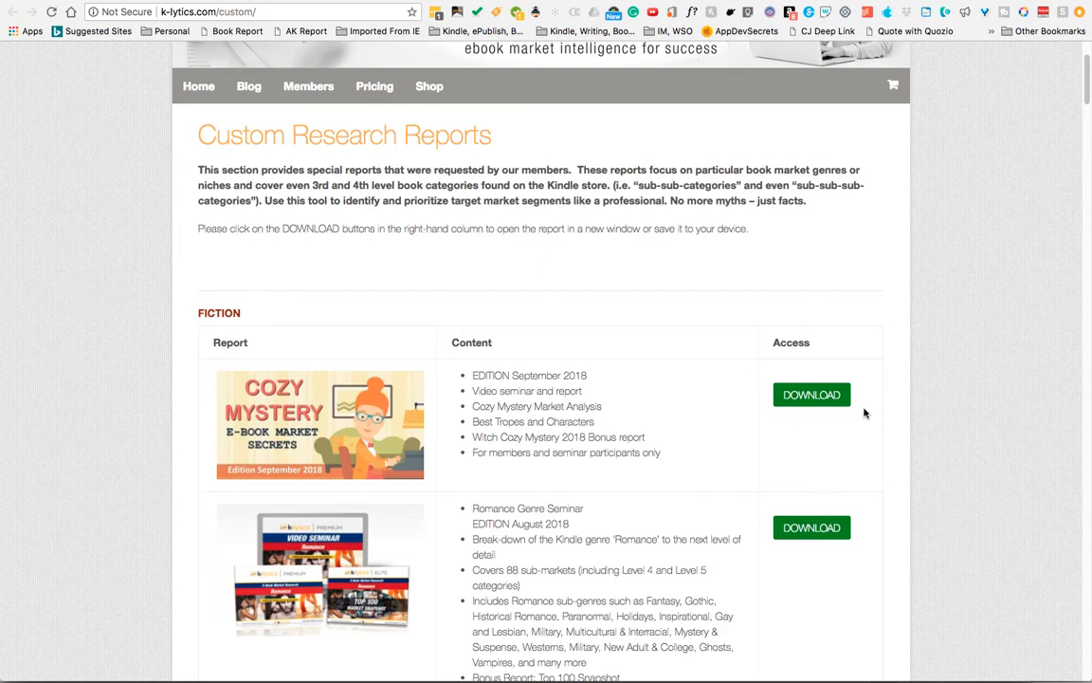
pyautogui.scroll(-4, 864, 412)
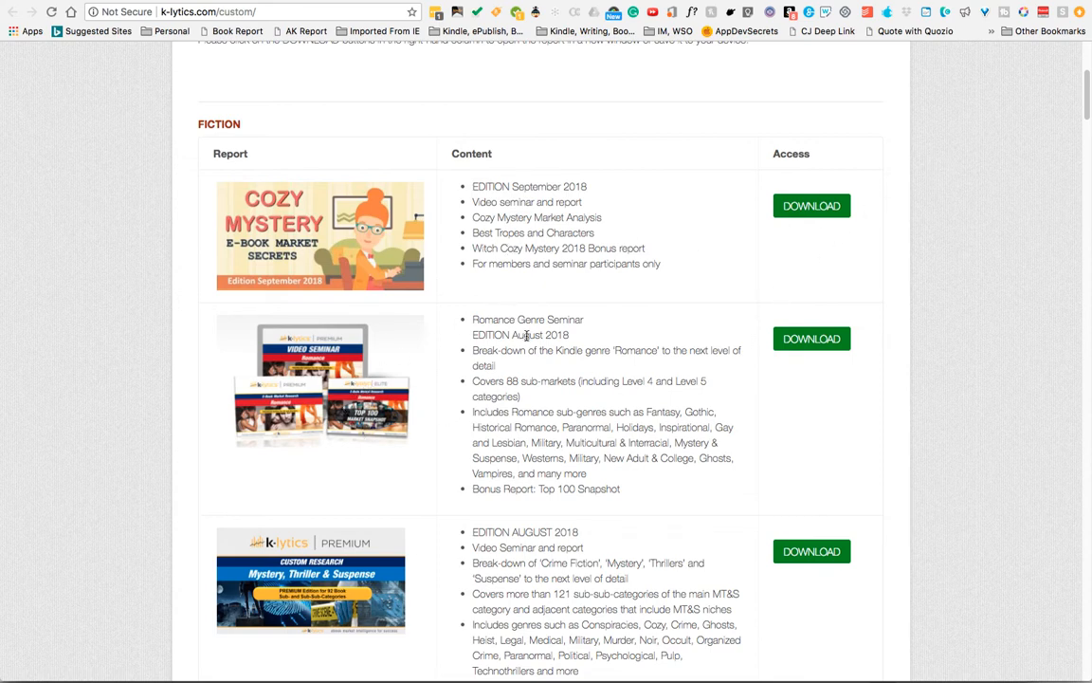
pyautogui.scroll(-2, 527, 337)
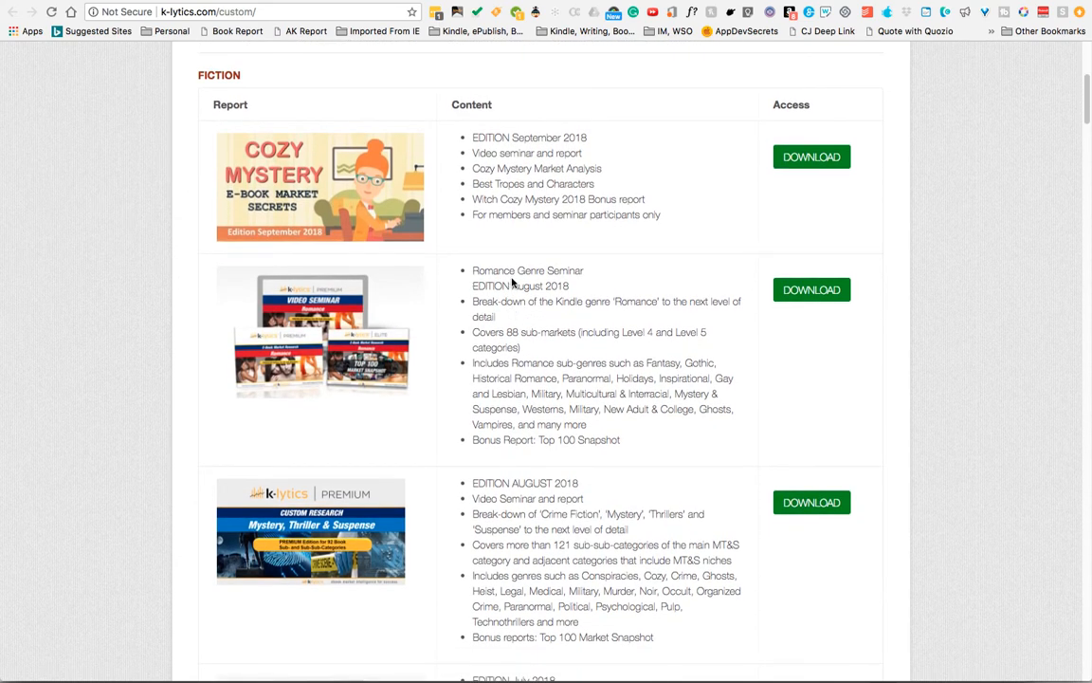
pyautogui.scroll(-3, 535, 332)
pyautogui.scroll(2, 495, 446)
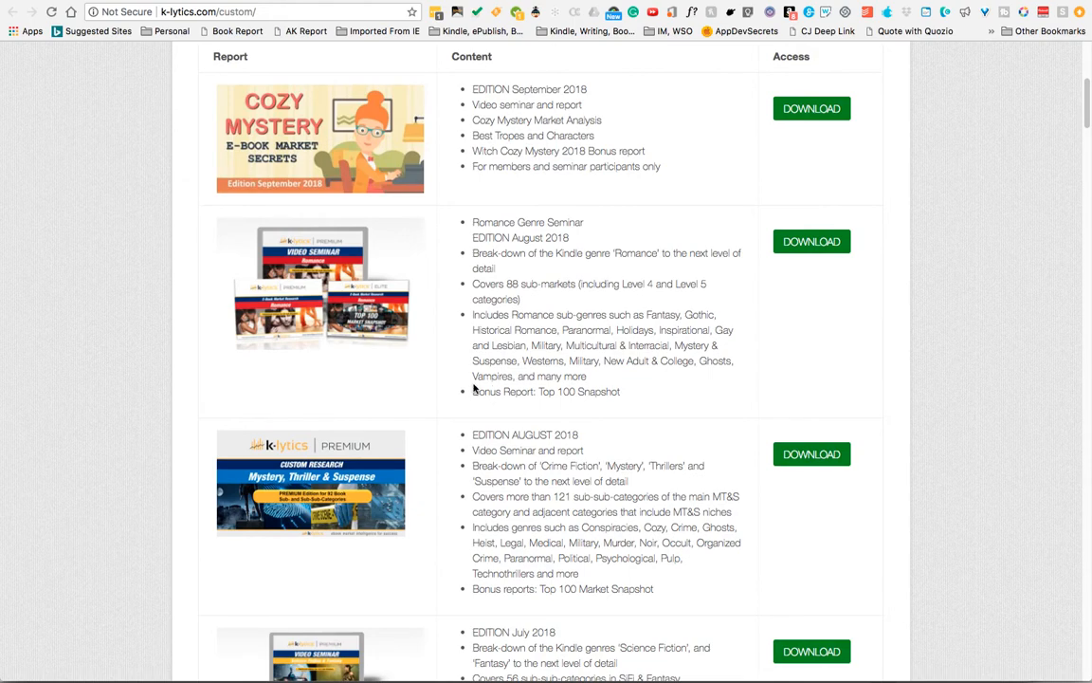
pyautogui.scroll(-6, 474, 383)
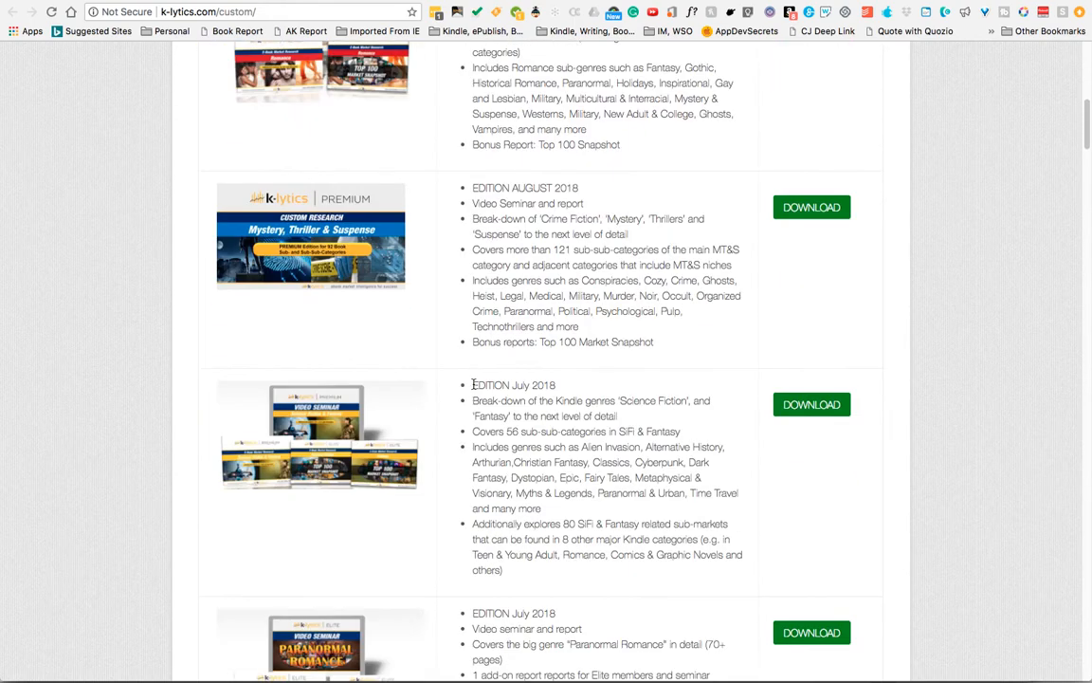
pyautogui.scroll(-2, 473, 384)
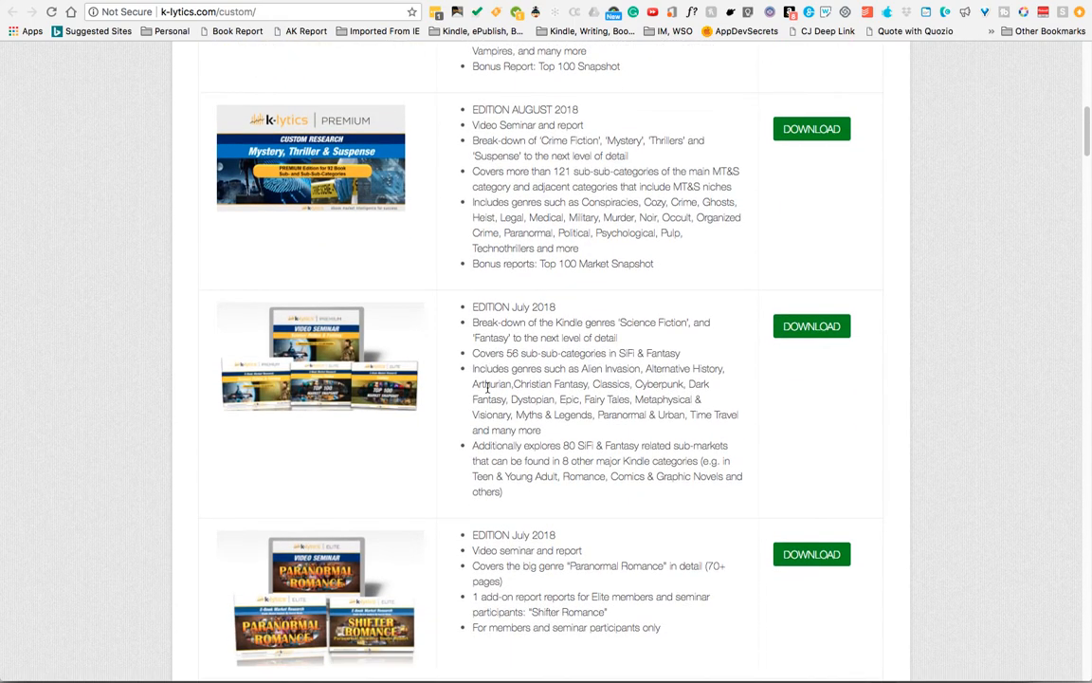
pyautogui.scroll(-1, 573, 386)
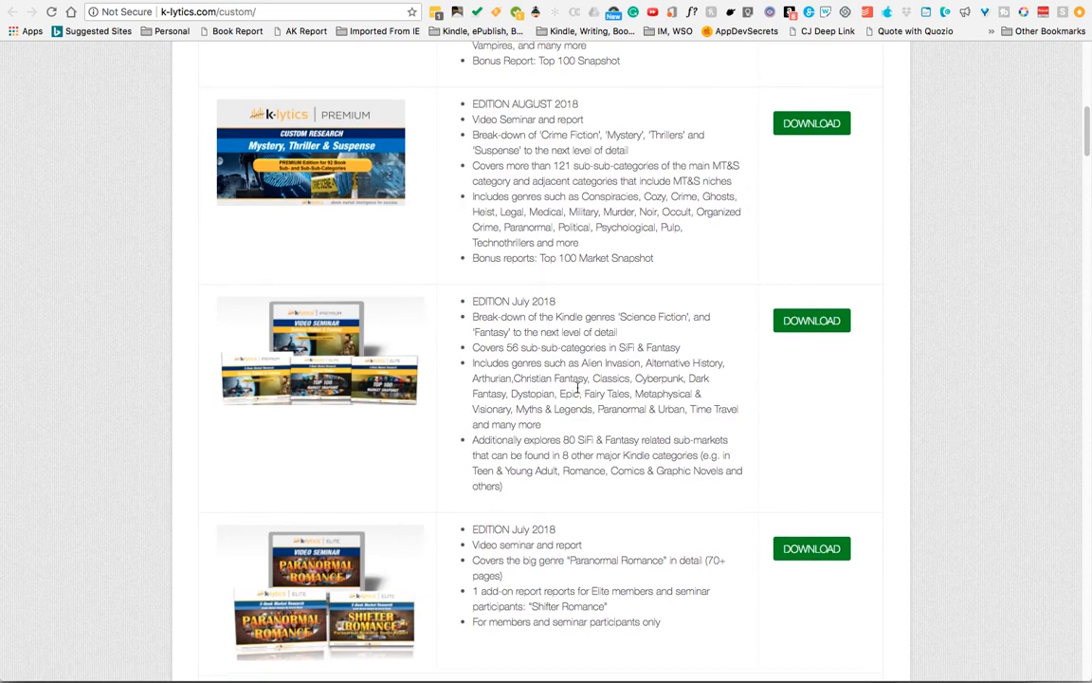
pyautogui.scroll(-1, 576, 387)
pyautogui.scroll(-10, 577, 387)
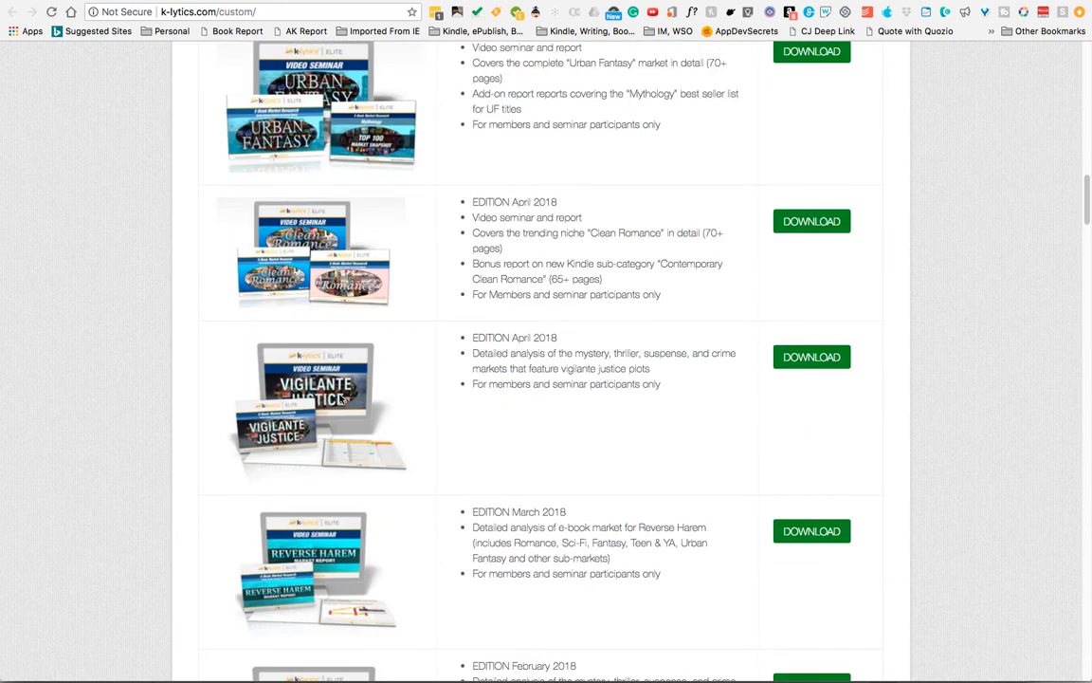
pyautogui.scroll(-1, 306, 276)
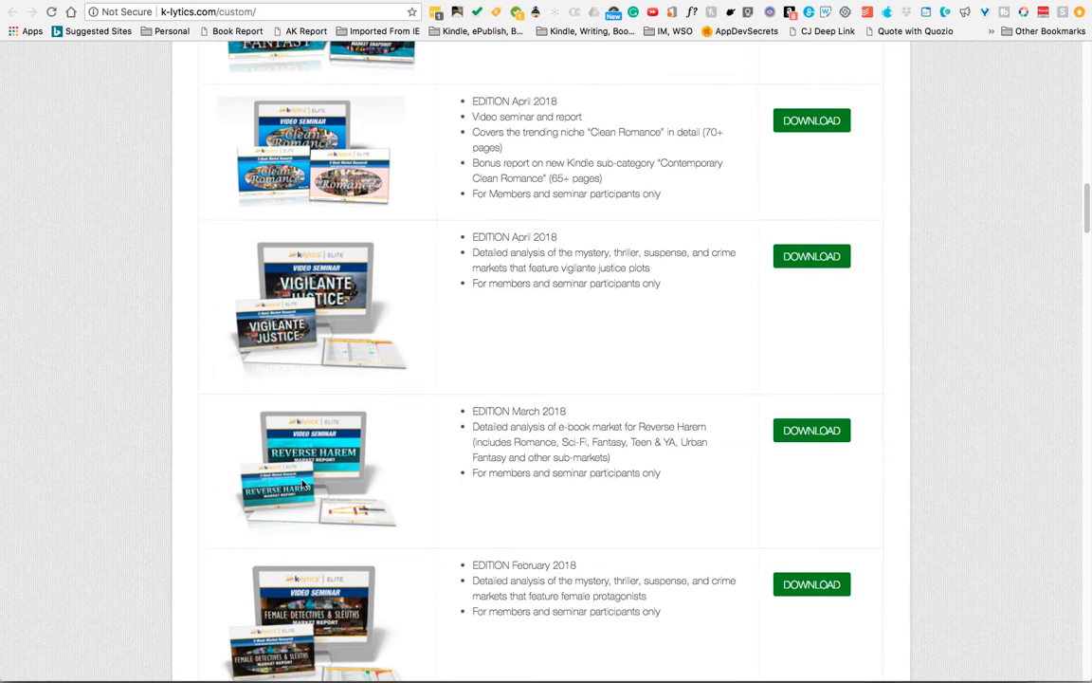
pyautogui.scroll(-5, 317, 444)
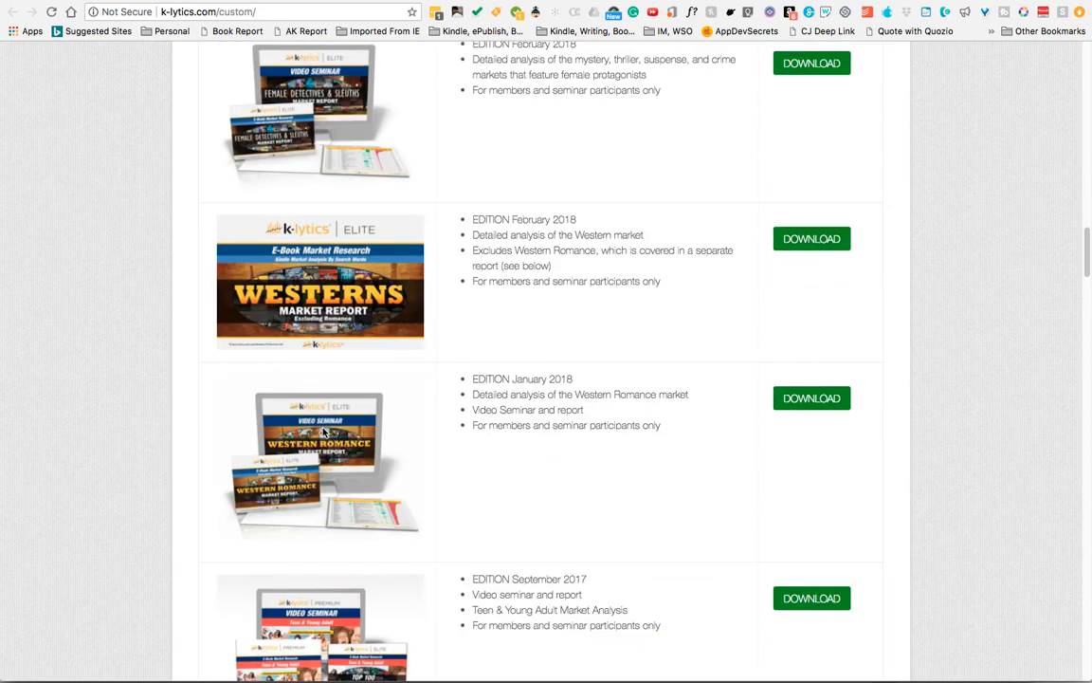
pyautogui.scroll(-2, 332, 429)
pyautogui.scroll(-3, 338, 426)
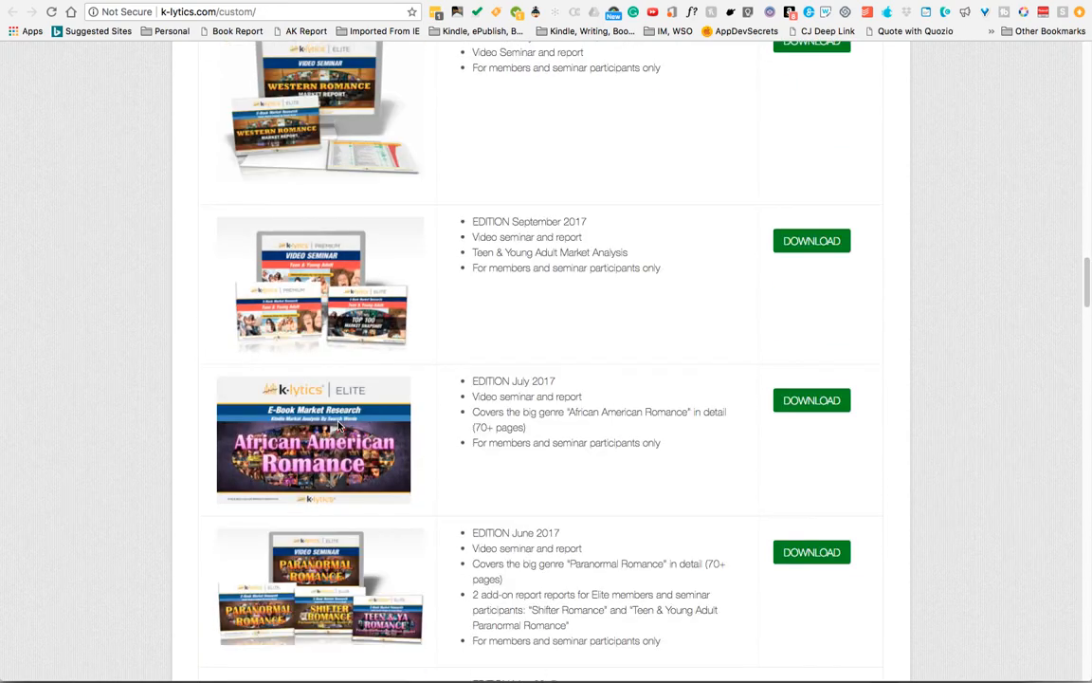
pyautogui.scroll(-3, 344, 424)
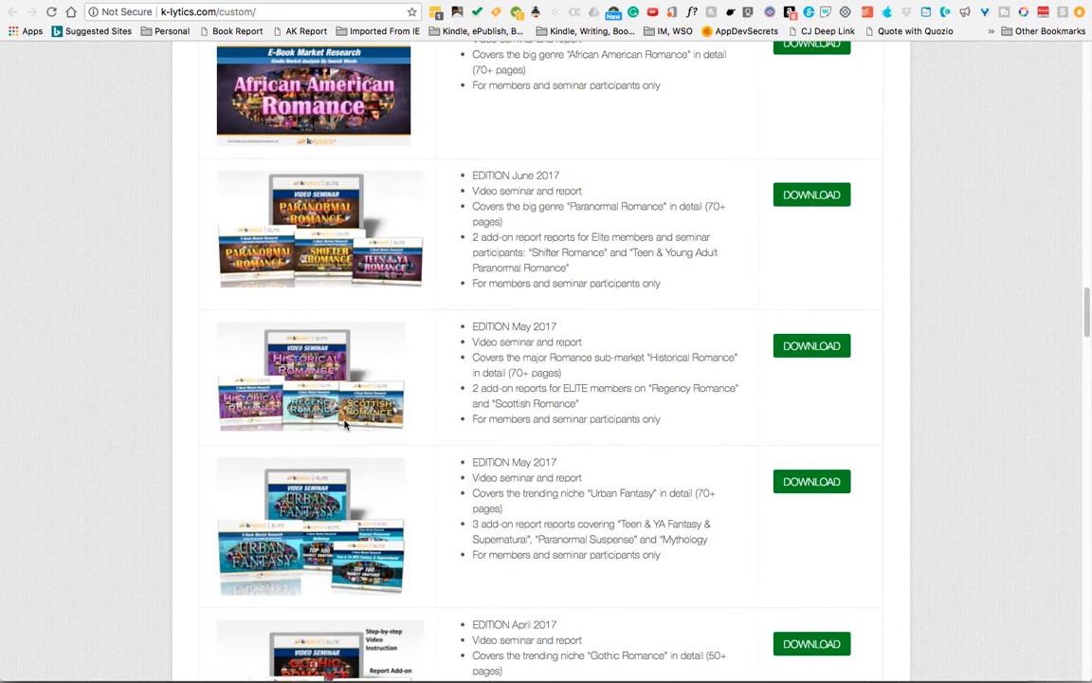
pyautogui.scroll(-5, 344, 424)
pyautogui.scroll(-2, 344, 424)
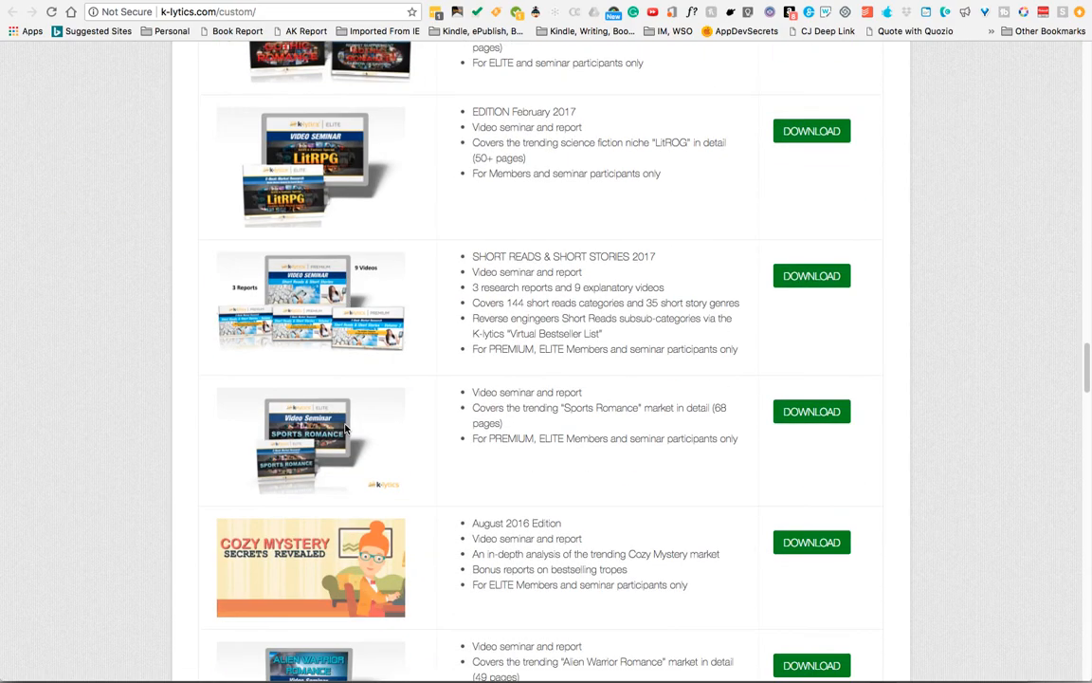
pyautogui.scroll(-5, 344, 430)
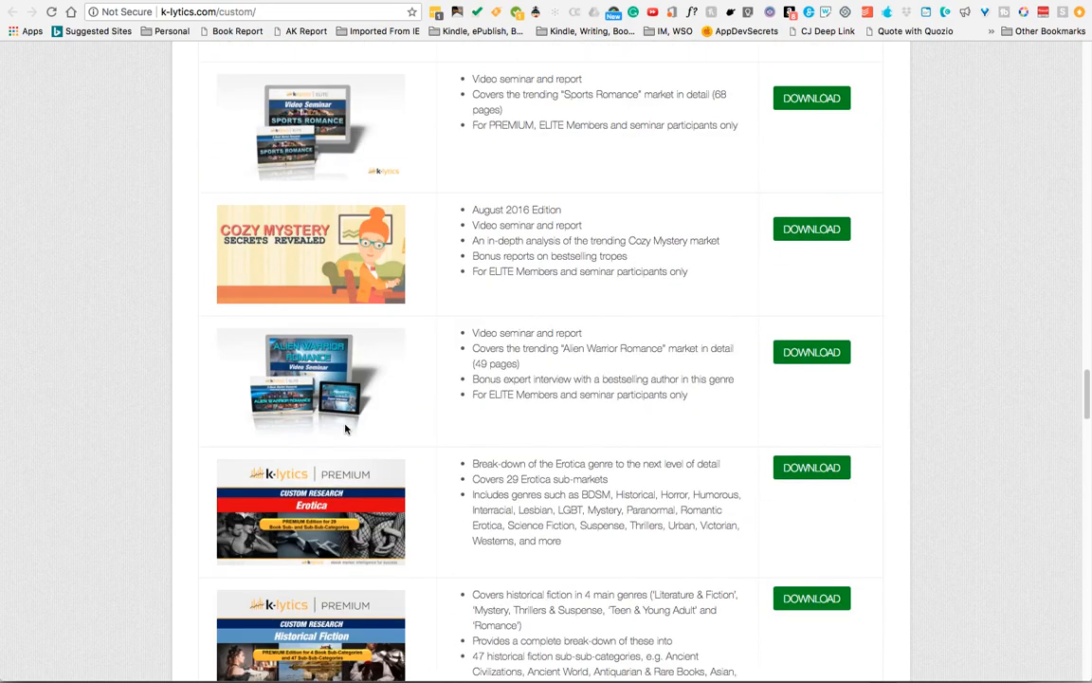
pyautogui.scroll(-3, 346, 427)
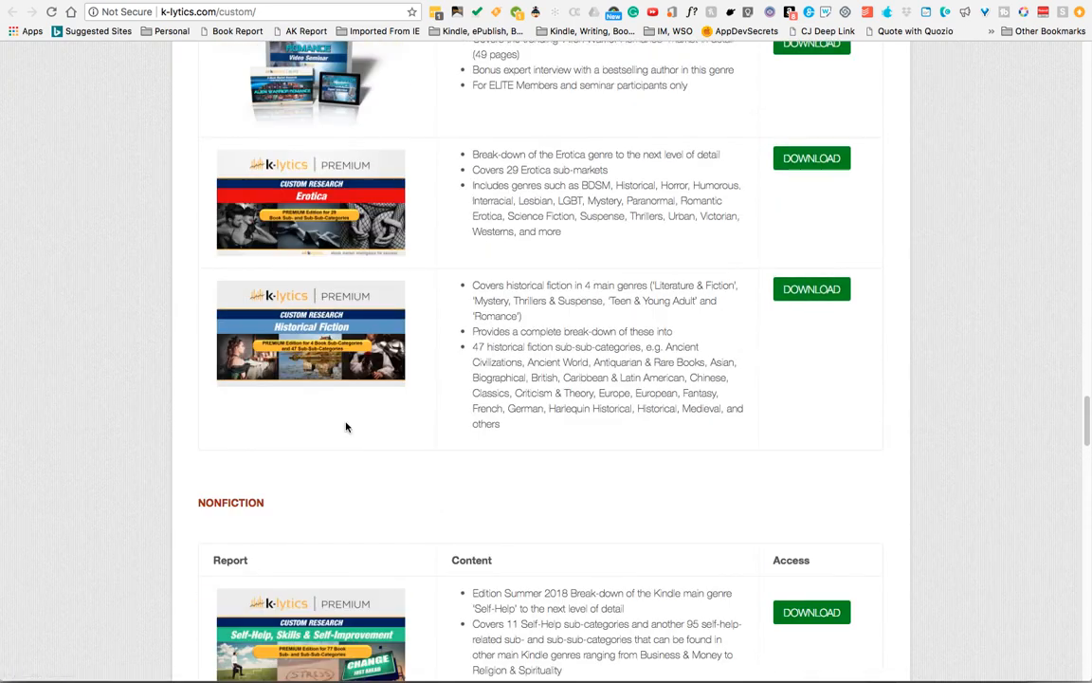
# - Browse the nonfiction and mixed fiction/nonfiction custom research reports down to the bottom of the page
pyautogui.scroll(-2, 346, 428)
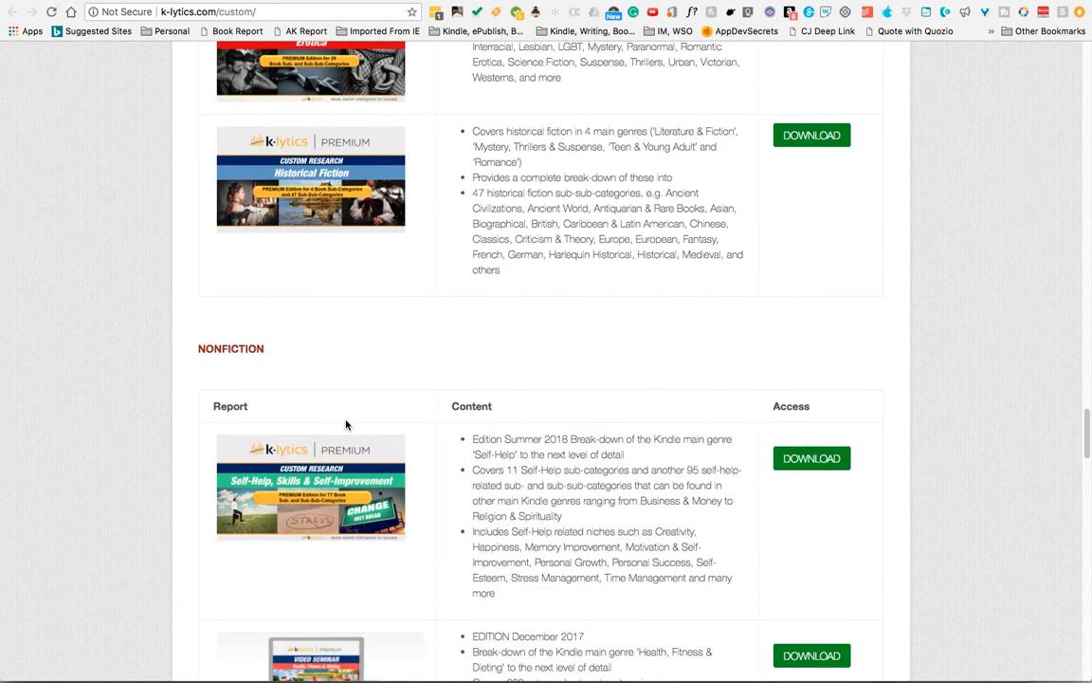
pyautogui.scroll(-1, 346, 426)
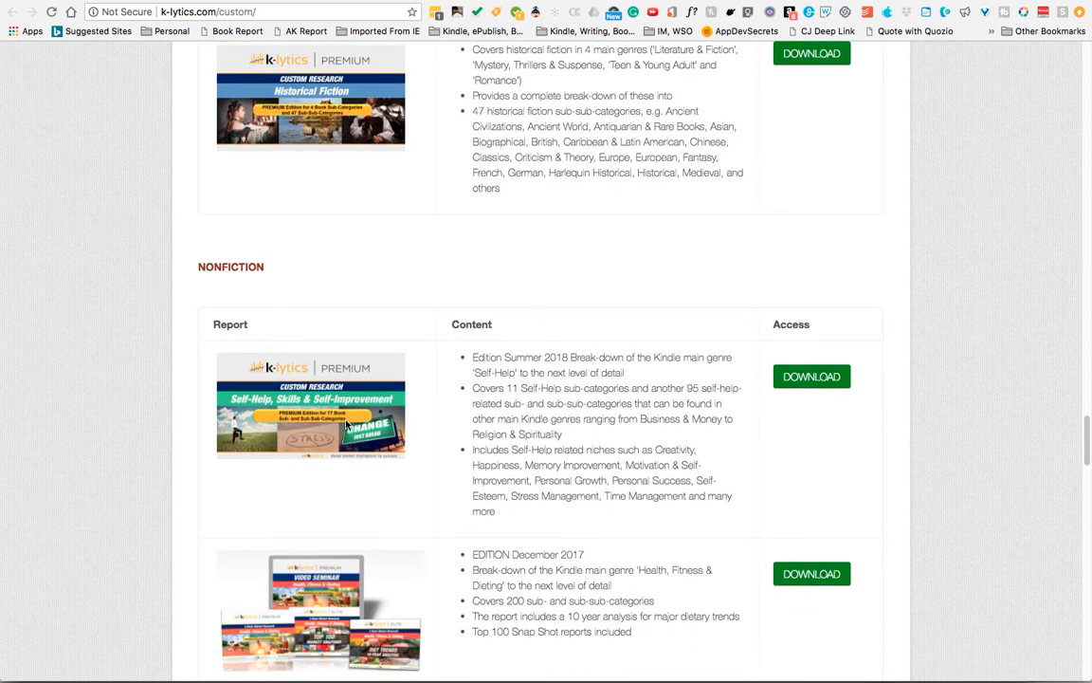
pyautogui.scroll(-1, 346, 428)
pyautogui.scroll(-1, 346, 426)
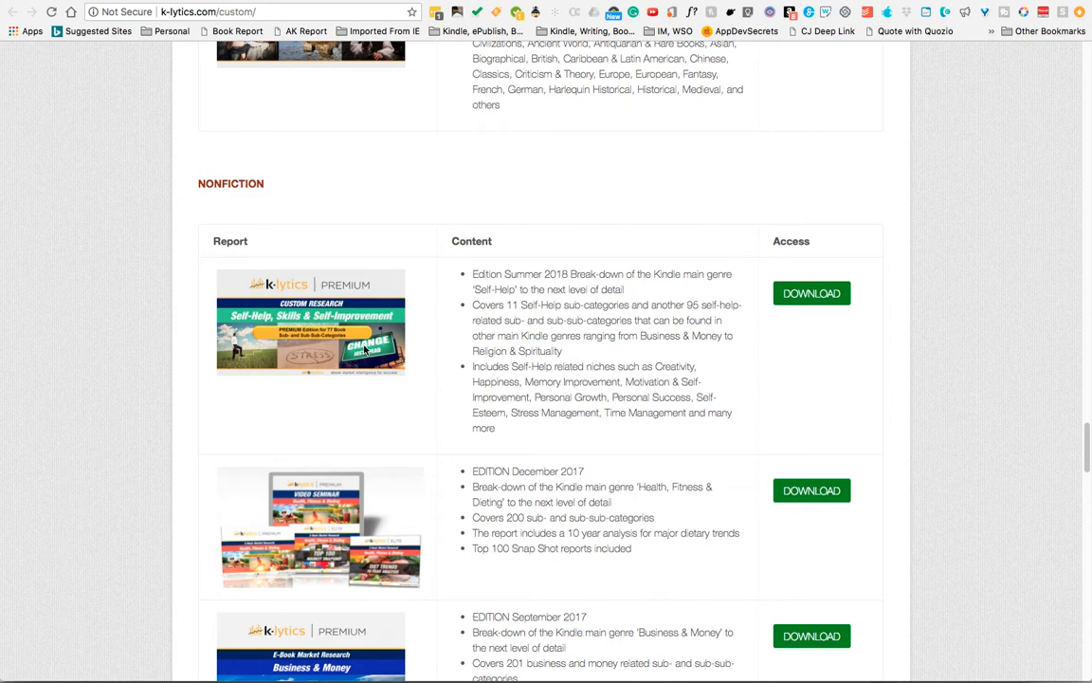
pyautogui.scroll(-2, 365, 349)
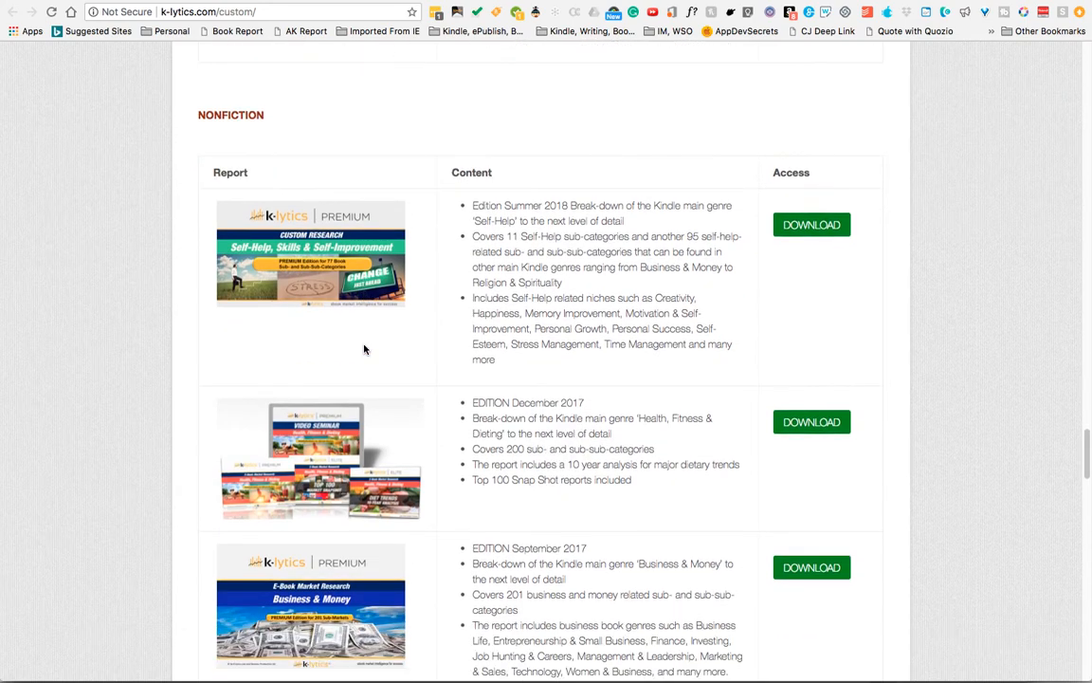
pyautogui.scroll(2, 365, 349)
pyautogui.scroll(-2, 365, 349)
pyautogui.scroll(-1, 364, 349)
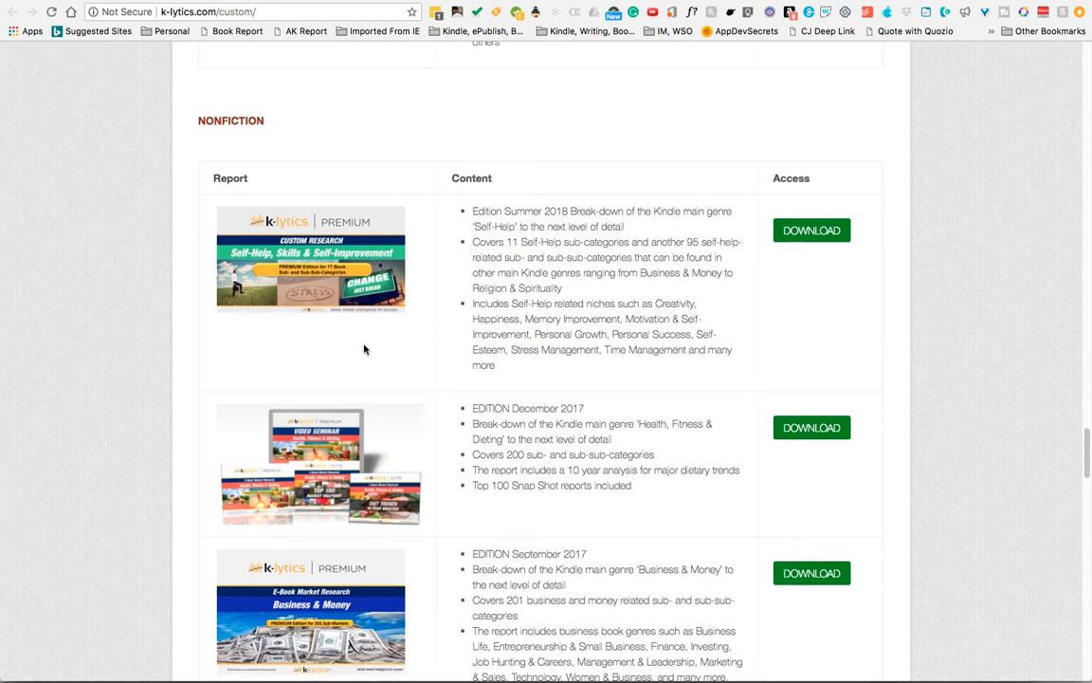
pyautogui.scroll(-2, 365, 349)
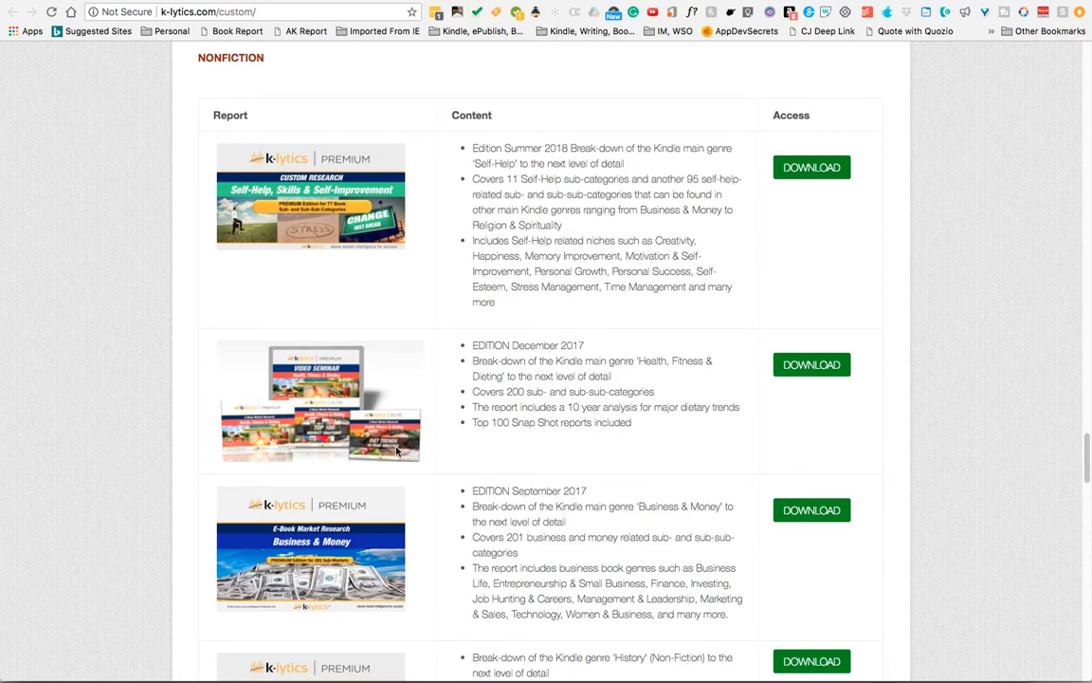
pyautogui.scroll(-5, 421, 457)
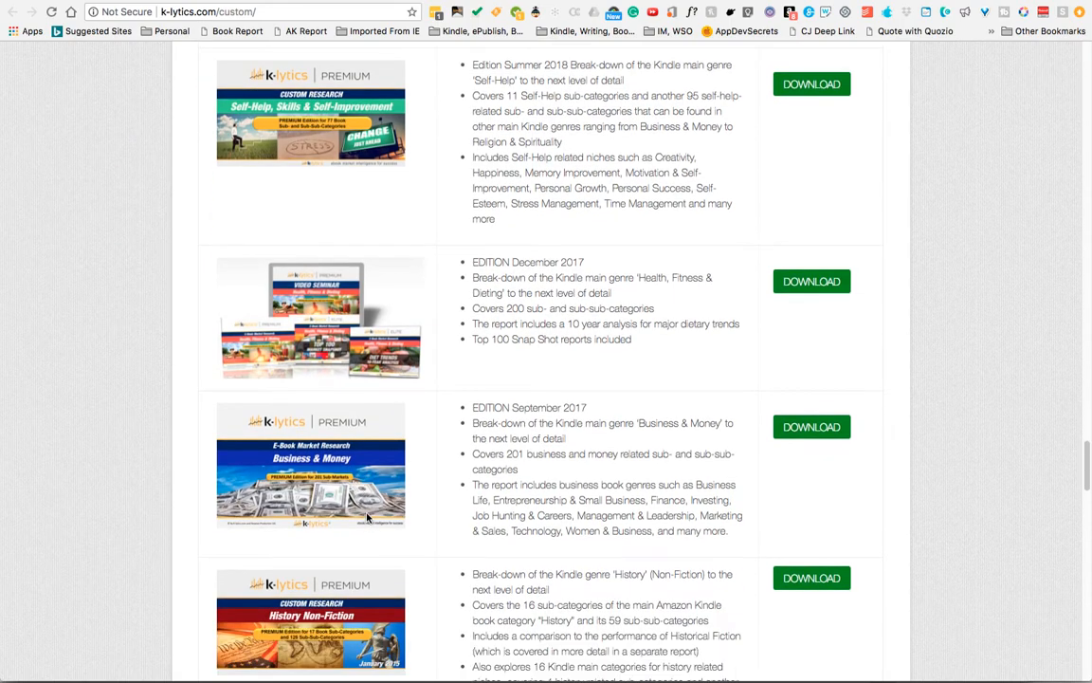
pyautogui.scroll(-3, 372, 517)
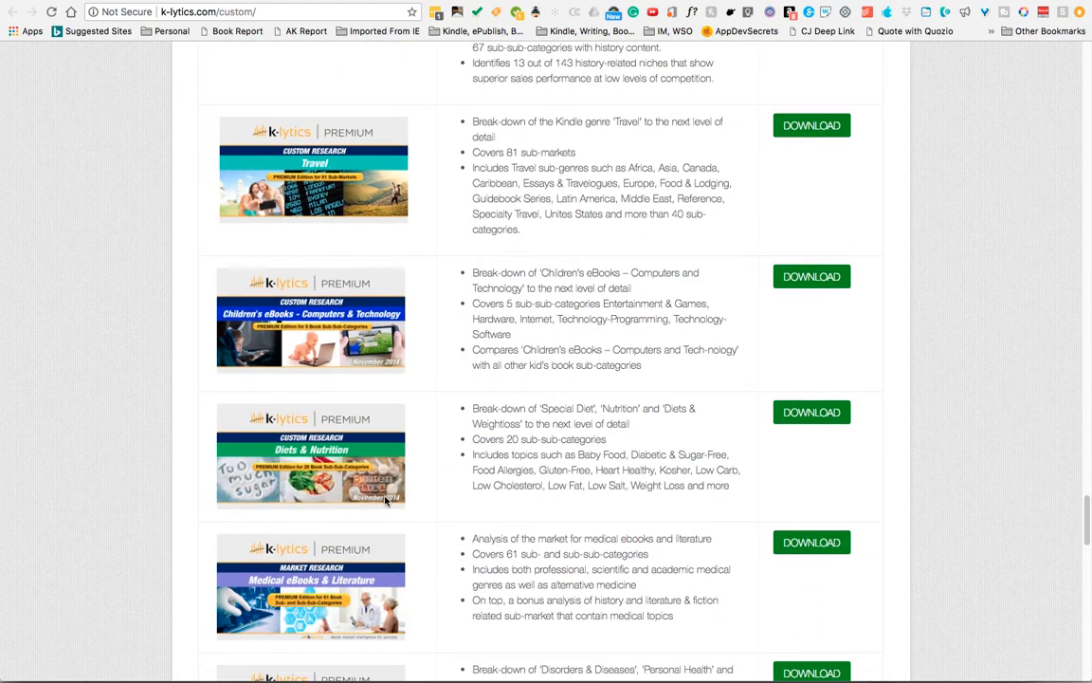
pyautogui.scroll(-6, 395, 493)
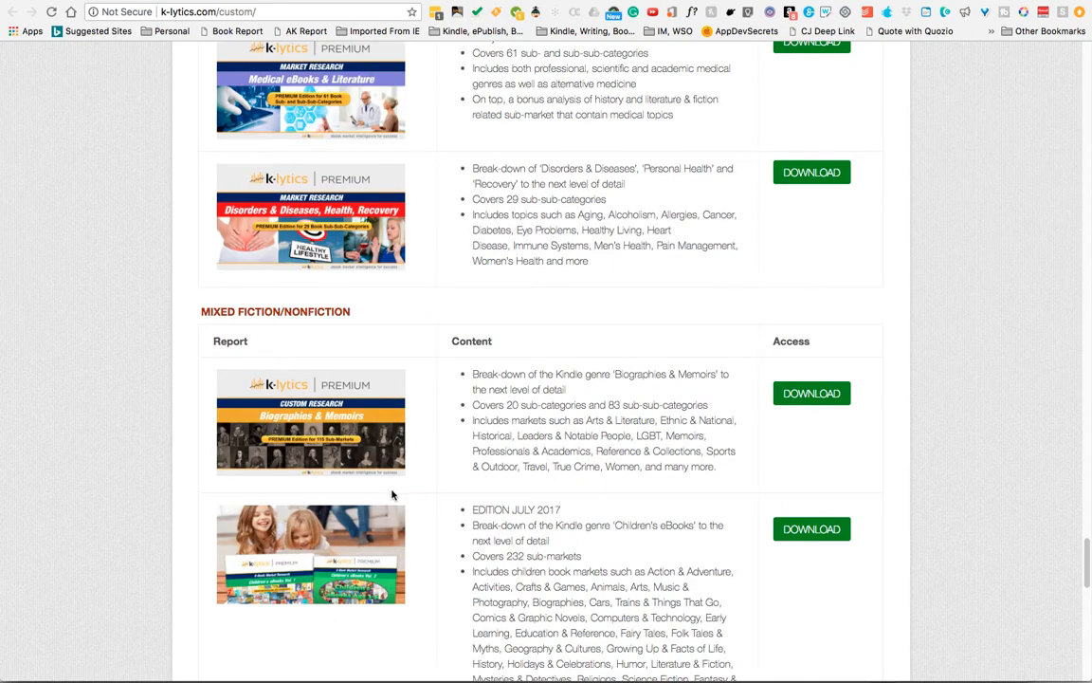
pyautogui.scroll(-10, 437, 422)
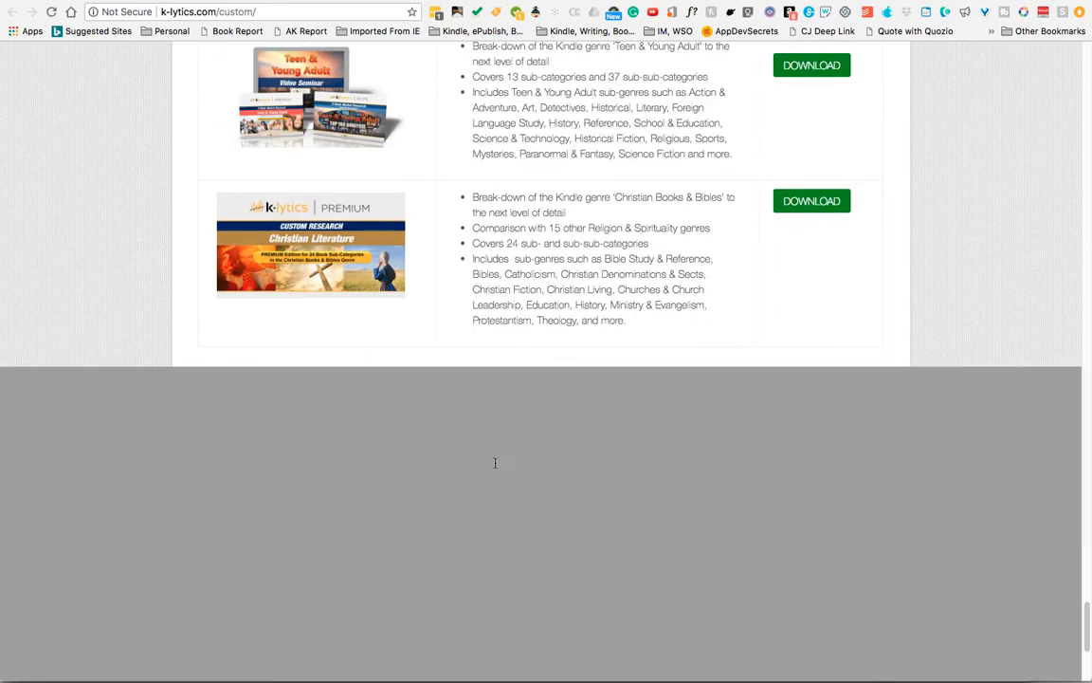
pyautogui.scroll(-5, 495, 462)
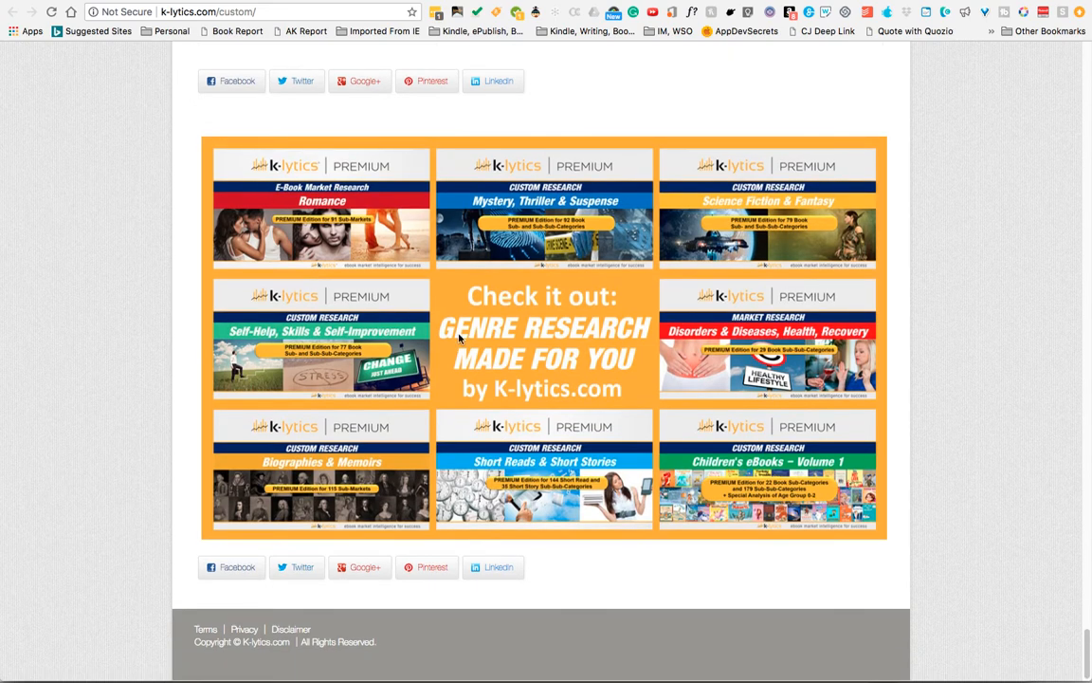
pyautogui.scroll(4, 459, 338)
pyautogui.scroll(4, 459, 339)
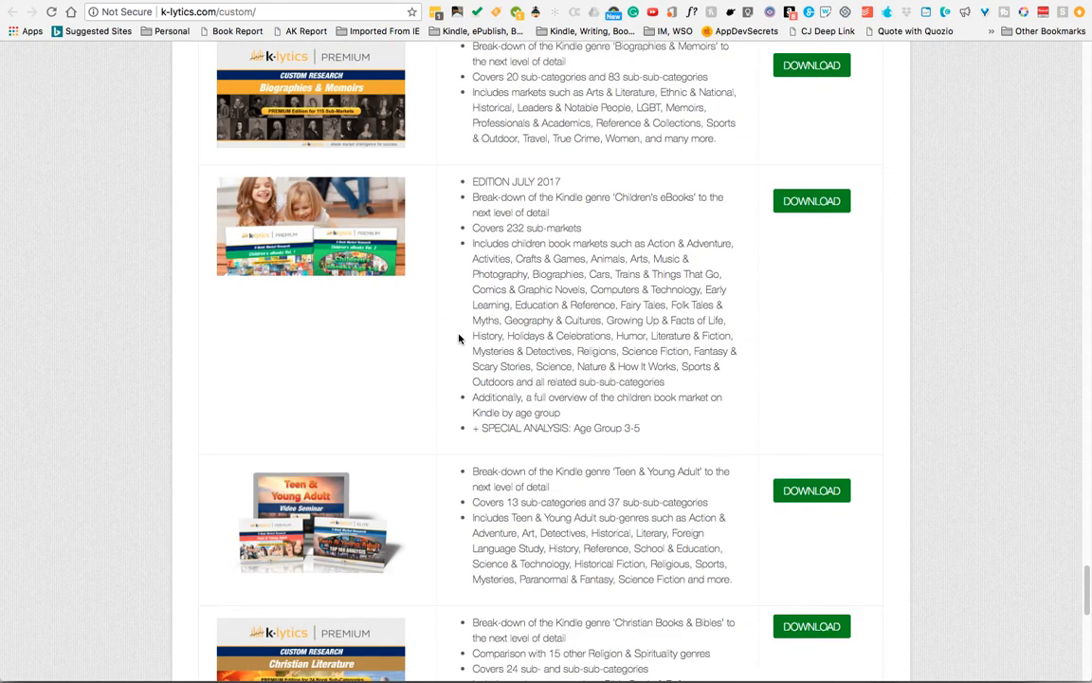
pyautogui.scroll(6, 459, 338)
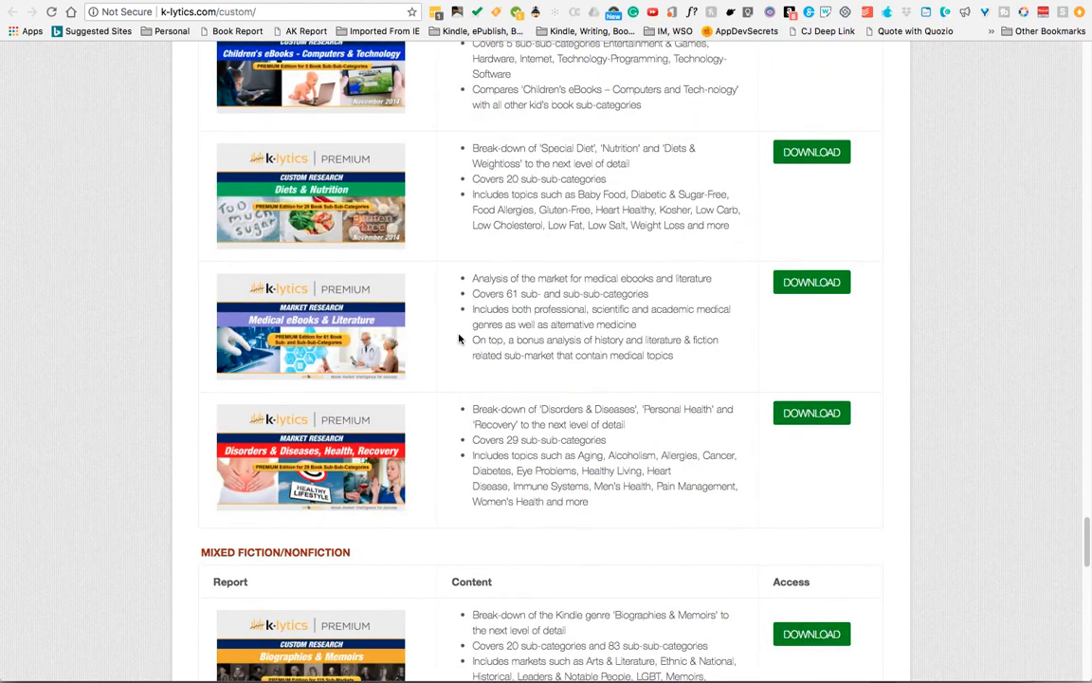
pyautogui.scroll(-1, 459, 339)
pyautogui.scroll(-5, 463, 345)
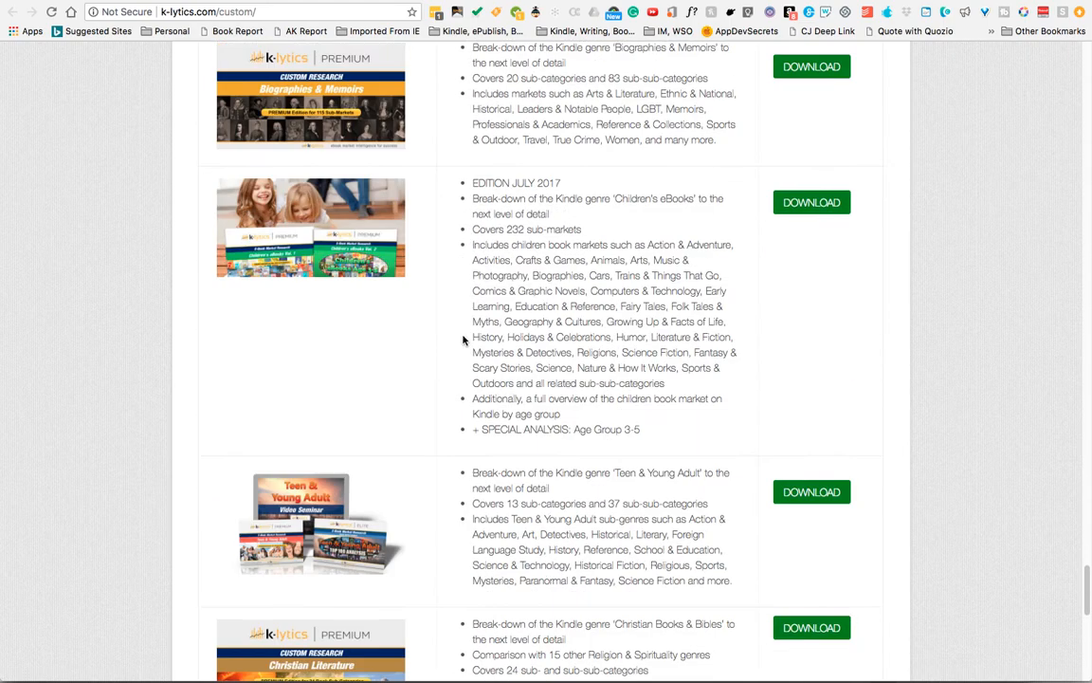
pyautogui.scroll(5, 464, 339)
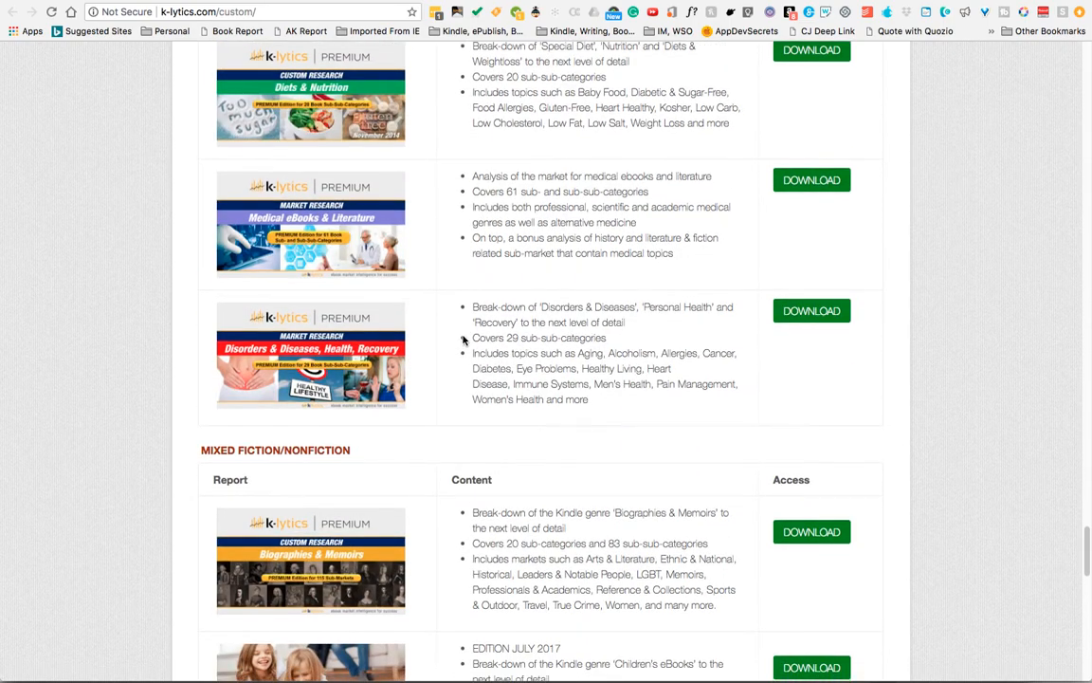
# - Scroll back through the custom research report listings toward the top of the page
pyautogui.scroll(-1, 463, 340)
pyautogui.scroll(-7, 464, 340)
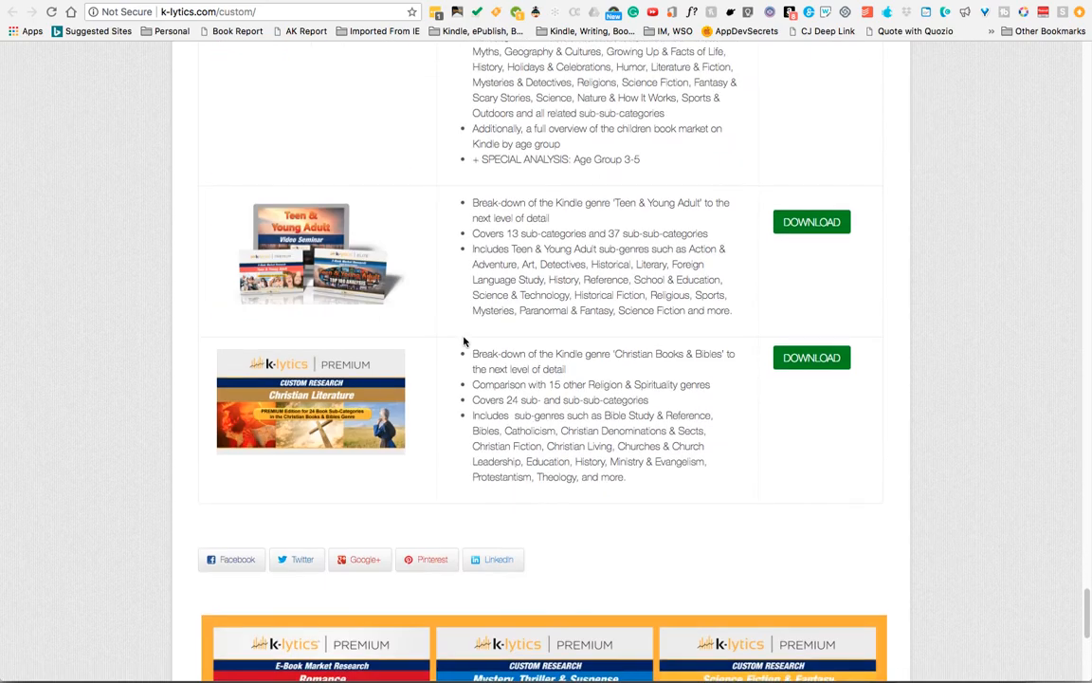
pyautogui.scroll(20, 464, 344)
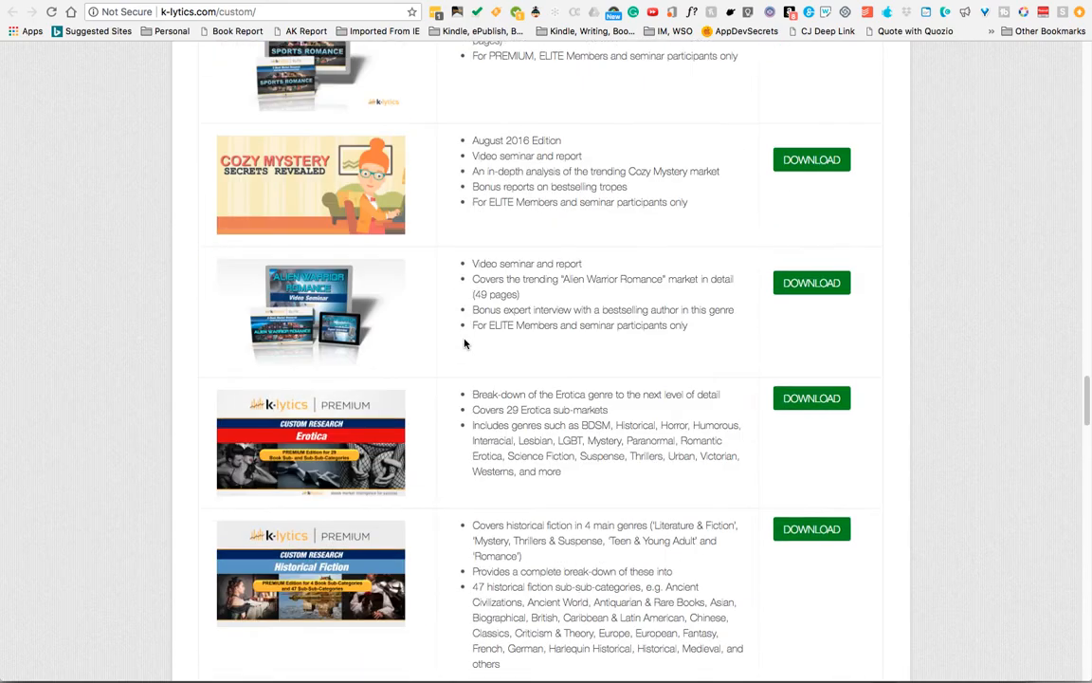
pyautogui.scroll(20, 464, 343)
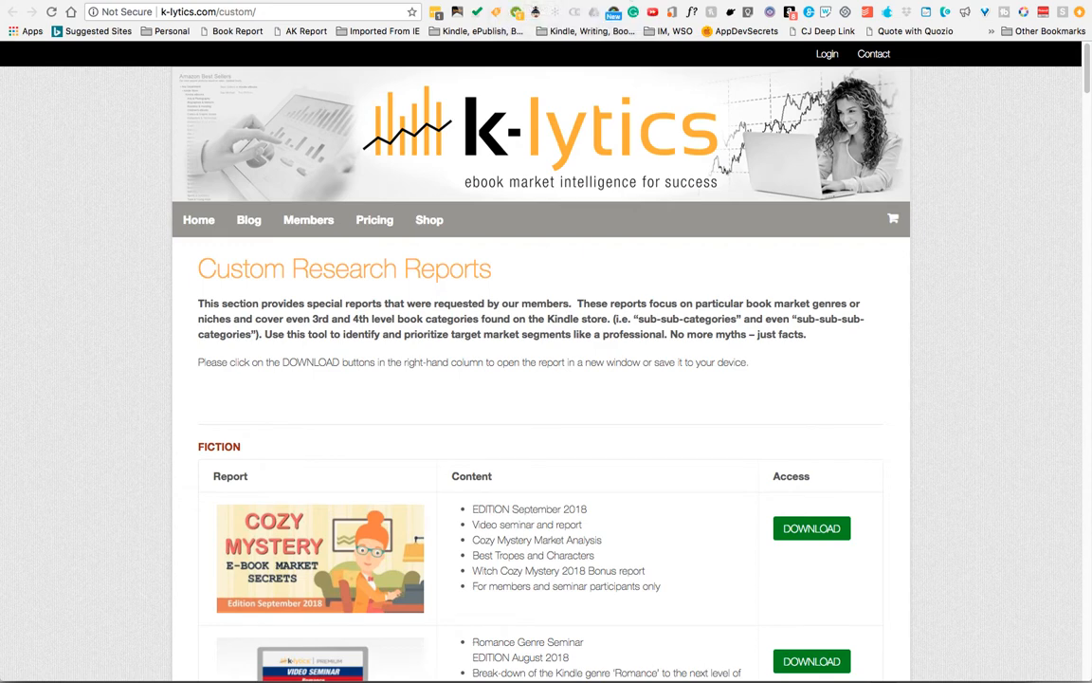
# - Switch to the Cozy Mystery Market Seminar tab and play the Part #1 seminar video, skipping to its end
pyautogui.hotkey('ctrl', 'Tab')
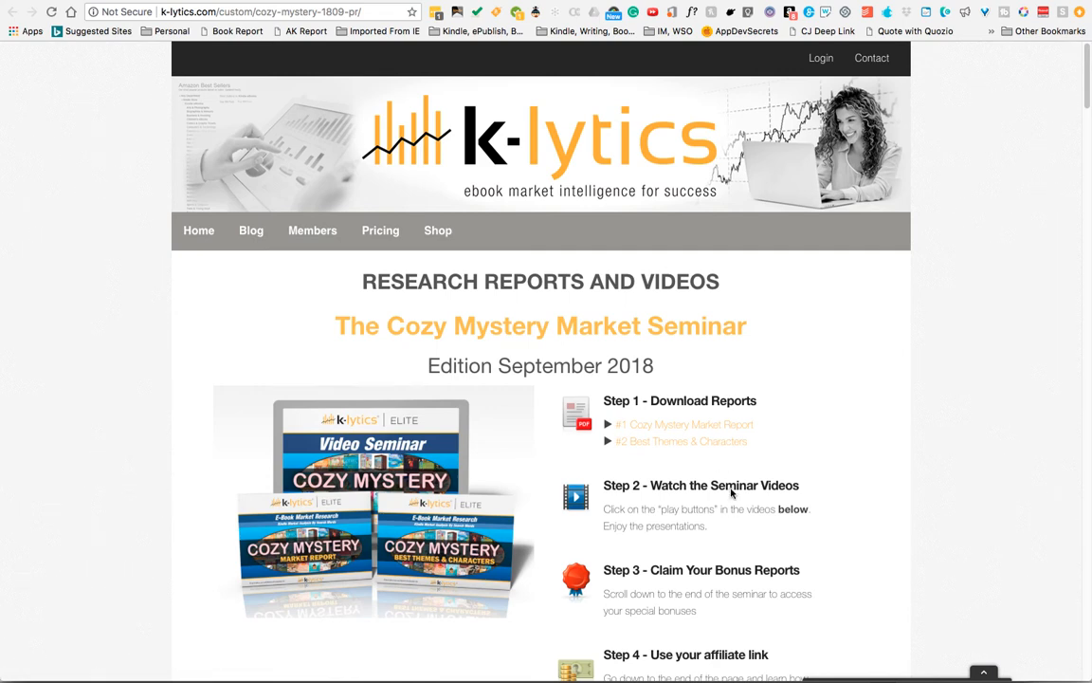
pyautogui.scroll(-5, 730, 493)
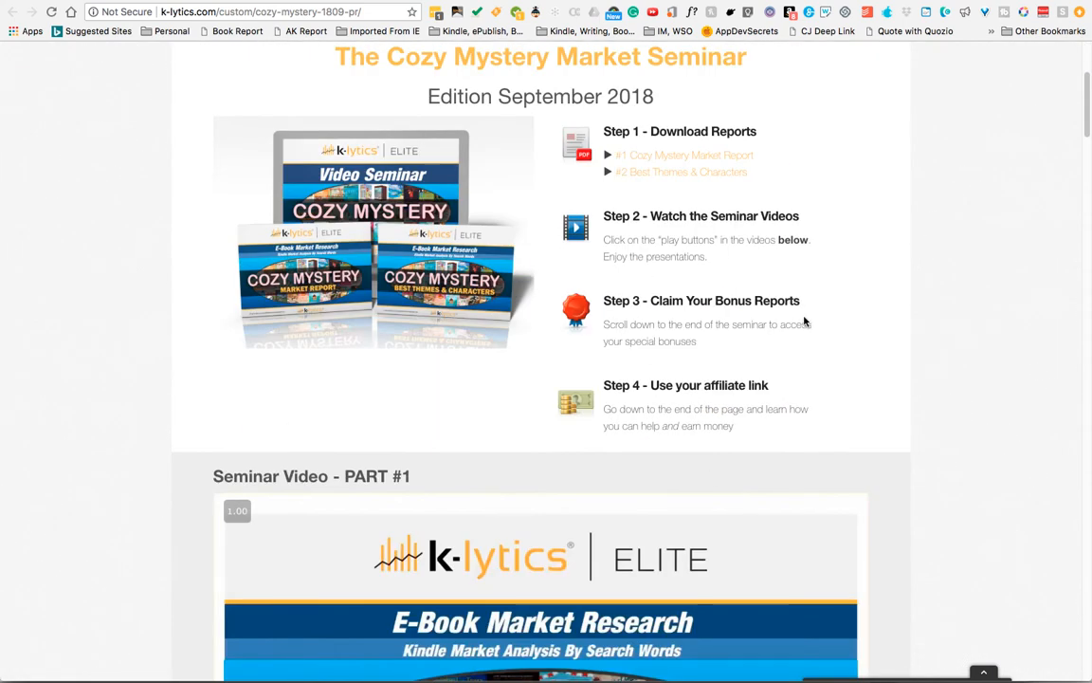
pyautogui.scroll(-3, 761, 427)
pyautogui.scroll(-3, 760, 425)
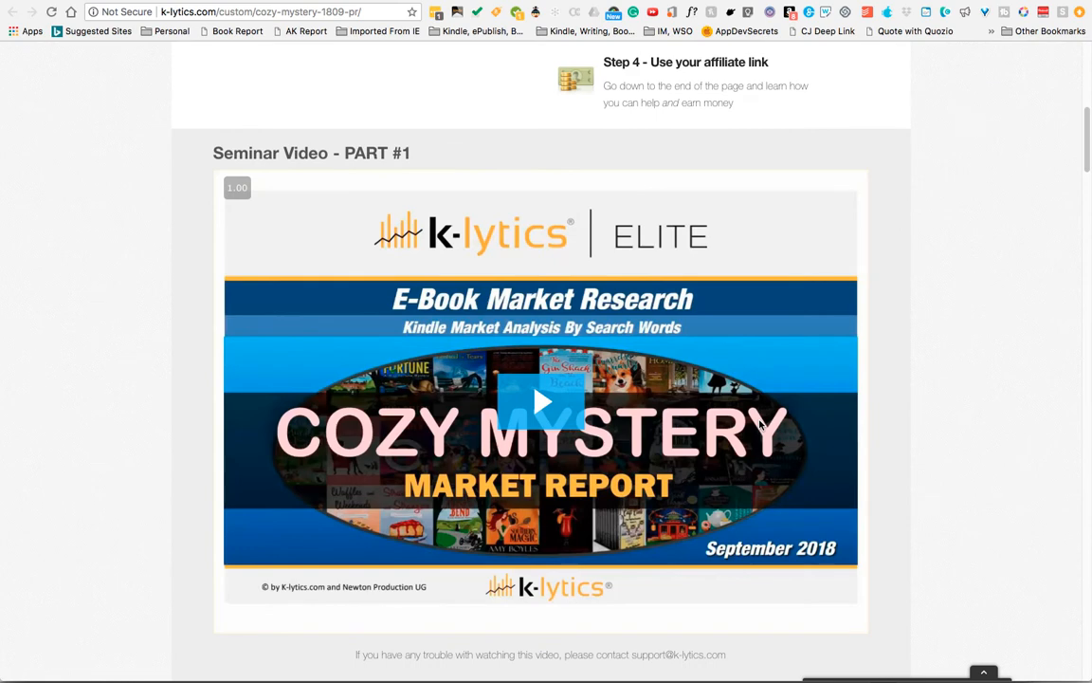
pyautogui.scroll(-3, 761, 425)
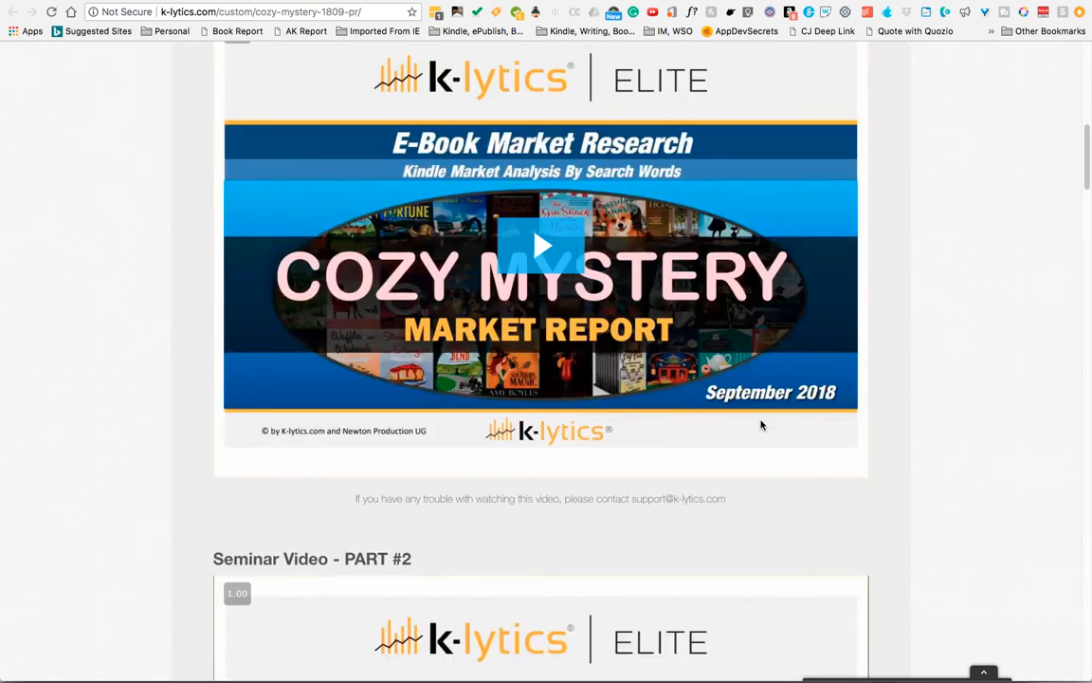
pyautogui.click(532, 254)
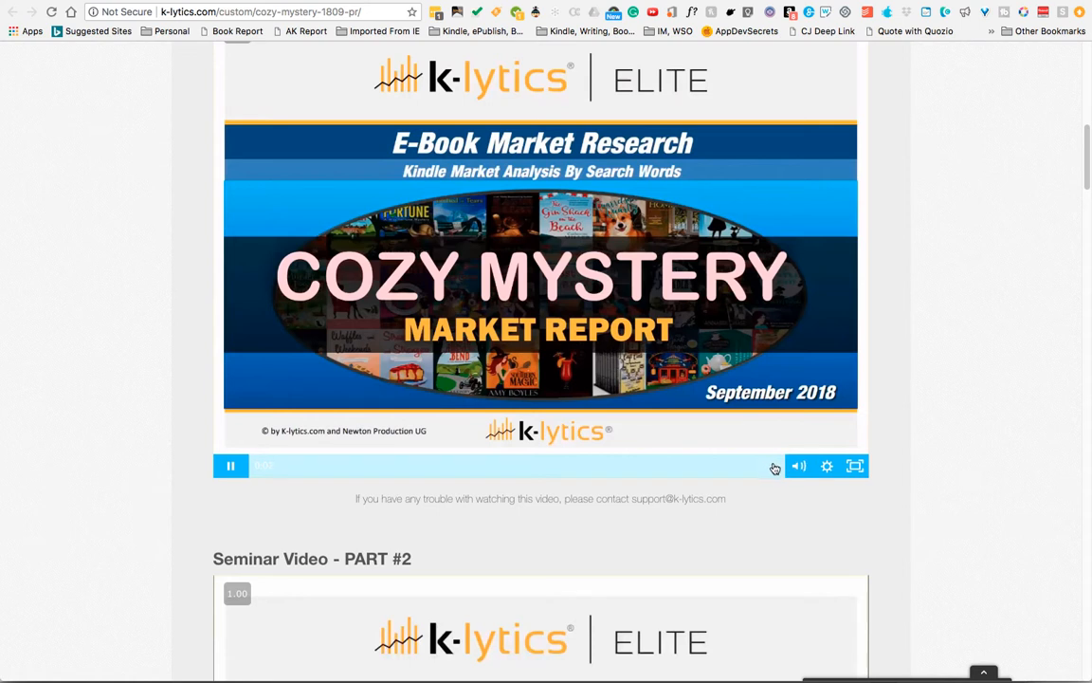
pyautogui.click(778, 466)
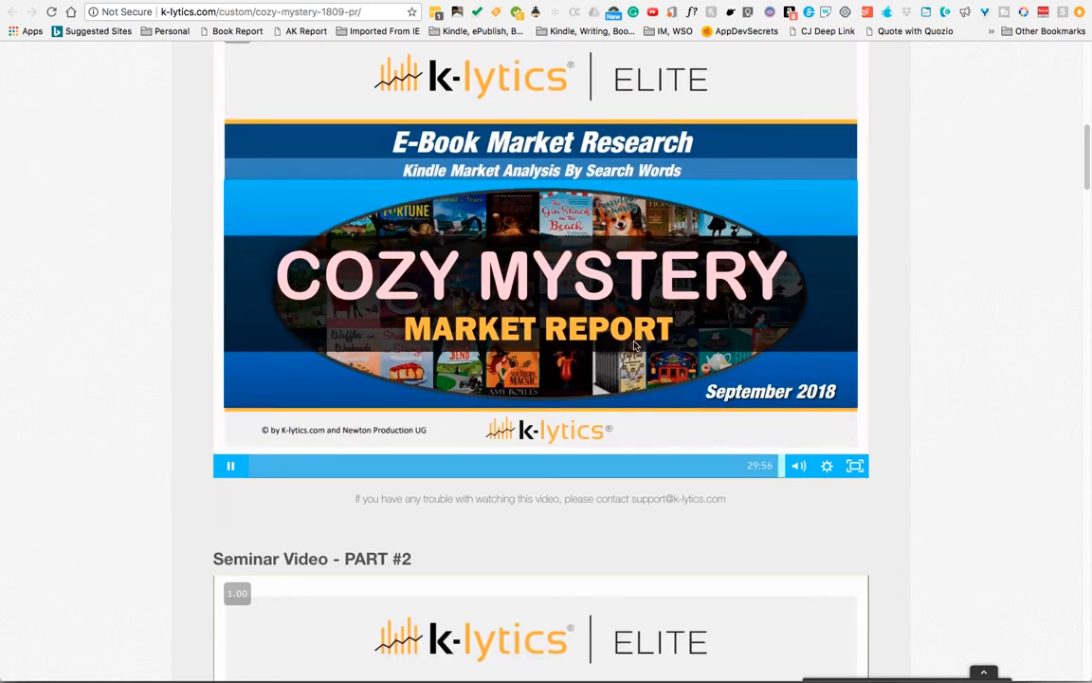
pyautogui.click(634, 346)
# - Scroll through the seminar page's Part #2 video, Bonus Report 1 and Seminar Bonus Video 1 sections
pyautogui.scroll(-3, 822, 312)
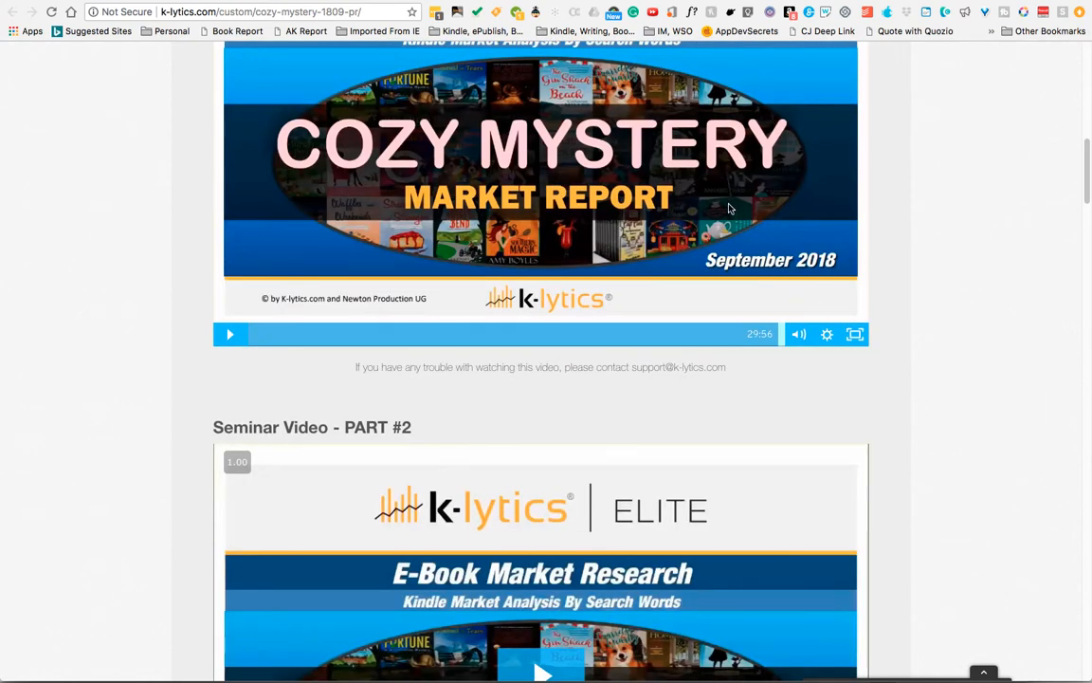
pyautogui.scroll(-5, 730, 208)
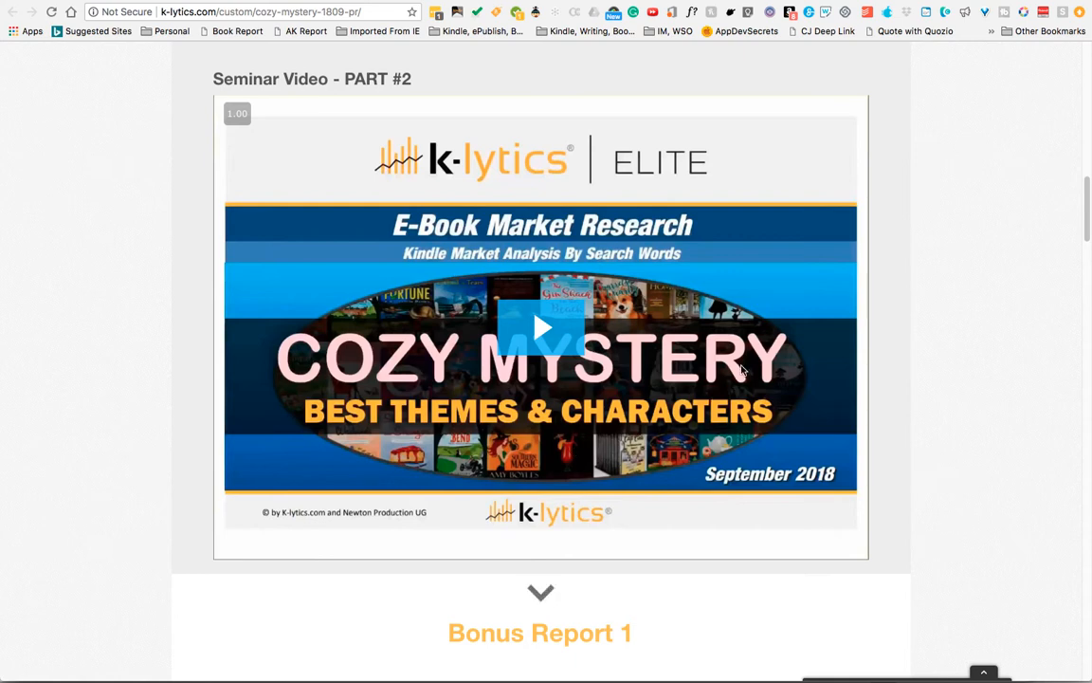
pyautogui.scroll(-10, 743, 366)
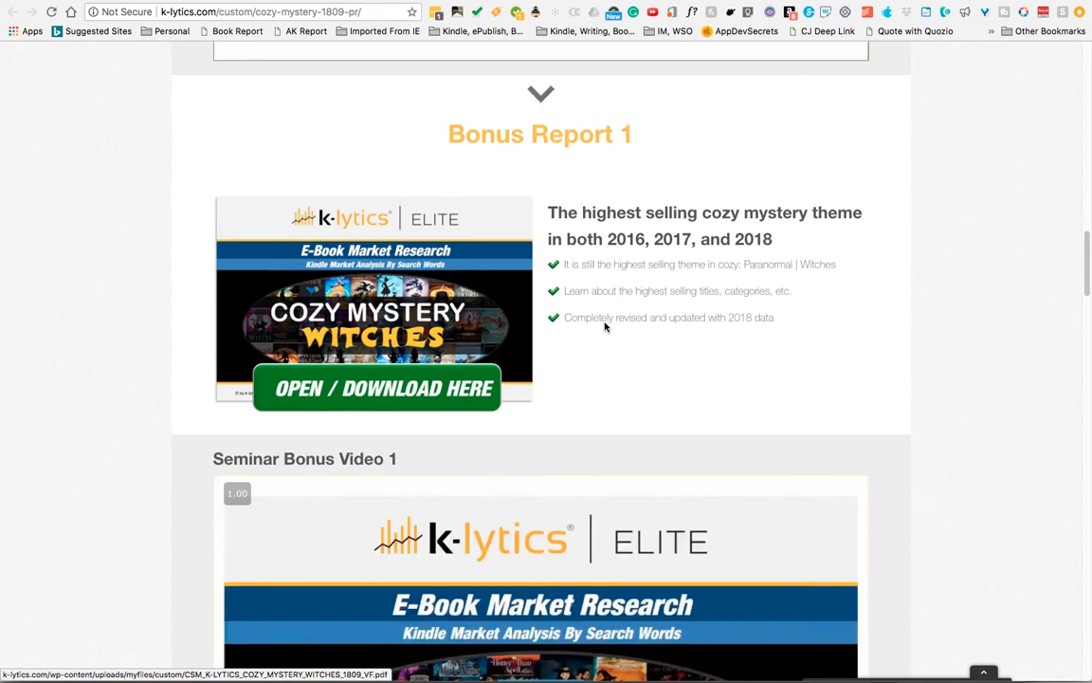
pyautogui.scroll(-2, 683, 322)
pyautogui.scroll(-5, 608, 310)
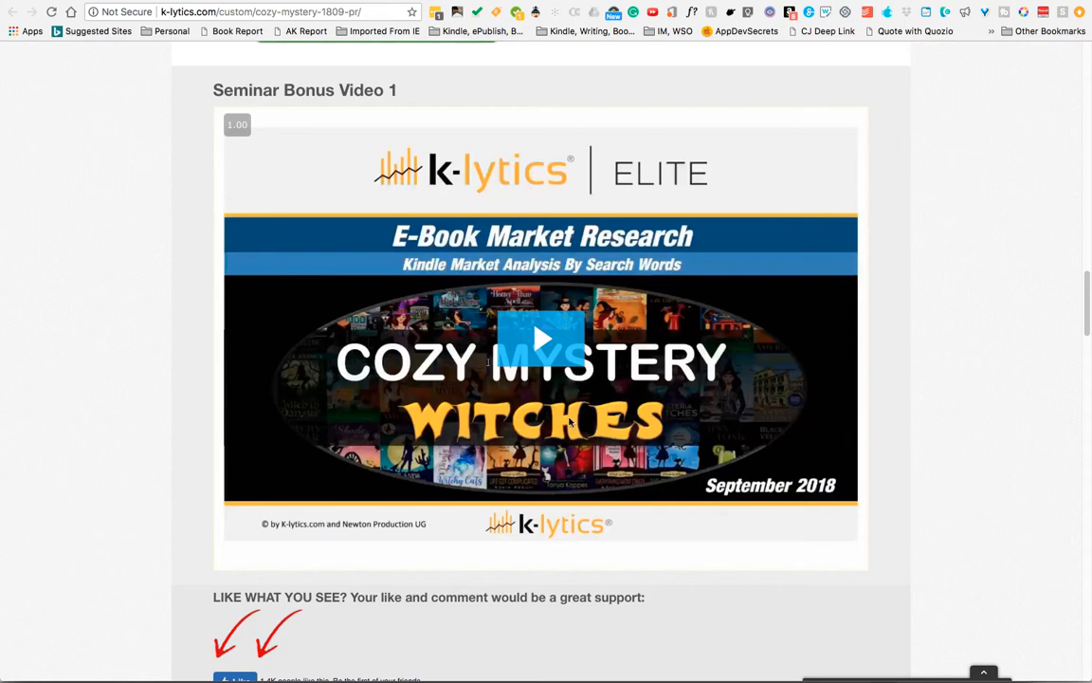
pyautogui.scroll(15, 571, 421)
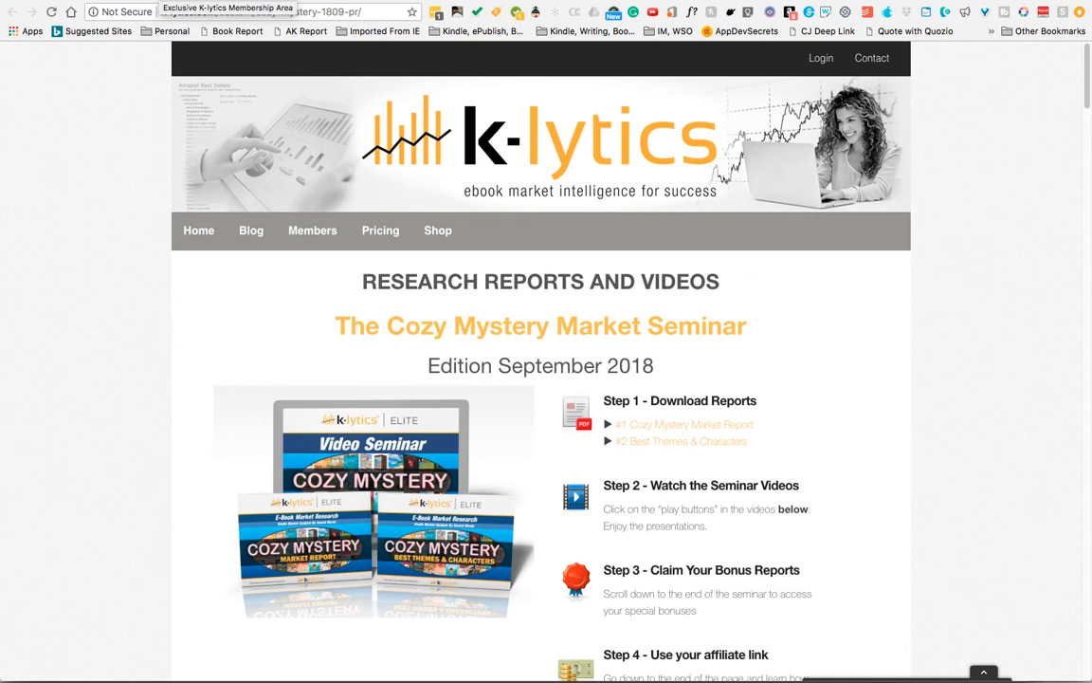
# - Switch to the ELITE Reports tab and browse its list of monthly K-lytics ELITE report links
pyautogui.click(160, 1)
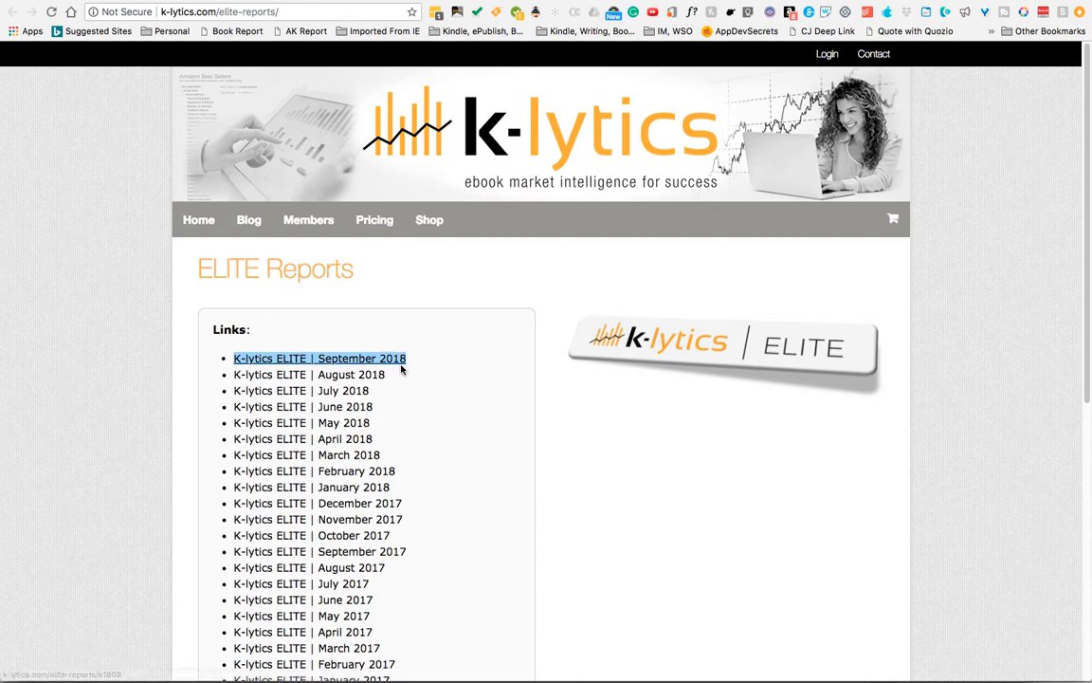
pyautogui.scroll(-3, 403, 364)
pyautogui.scroll(-3, 403, 363)
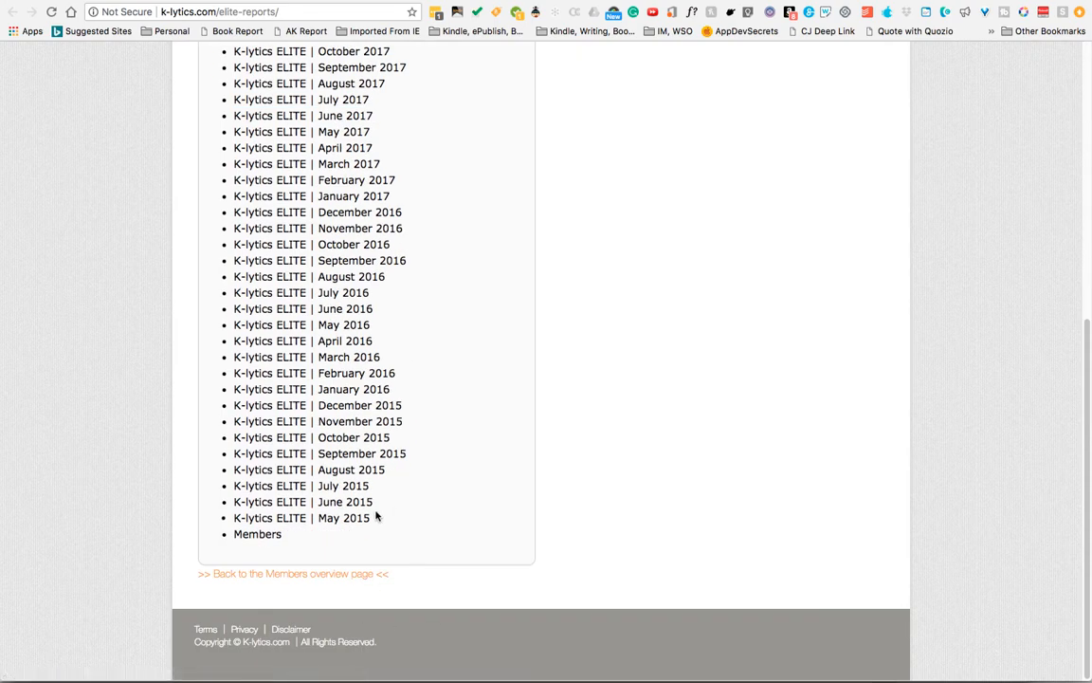
pyautogui.scroll(1, 377, 517)
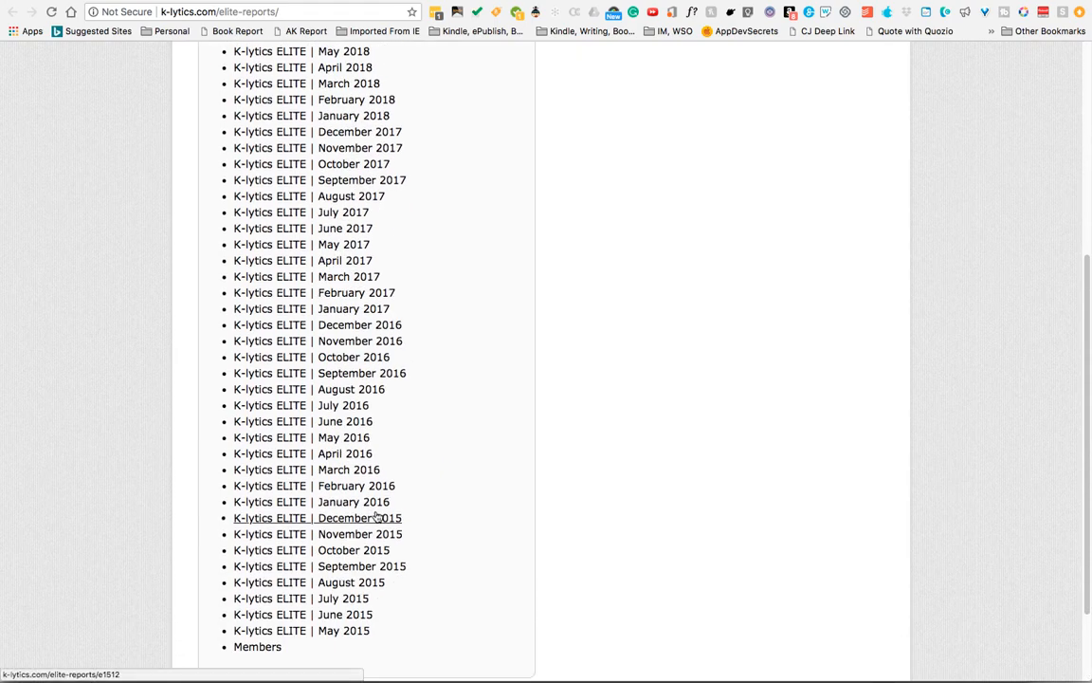
pyautogui.scroll(4, 376, 517)
pyautogui.scroll(-1, 378, 512)
pyautogui.scroll(1, 378, 512)
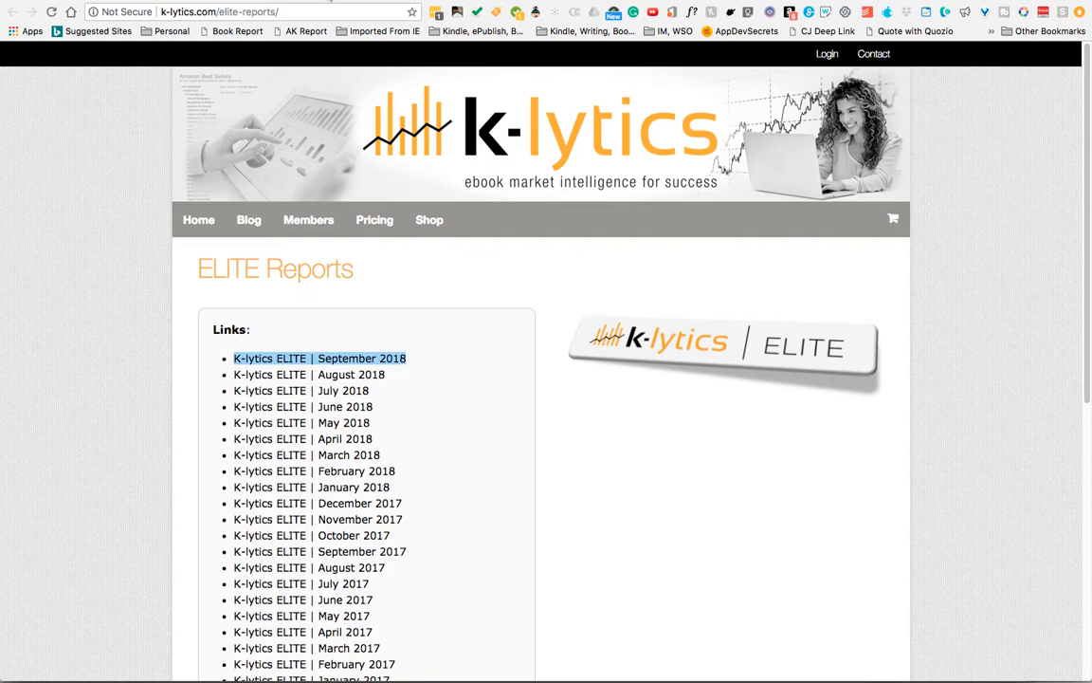
# - Open the e1809/ ELITE reports page and scroll through its interactive ELITE Key Data Summary table
pyautogui.write('e1809/')
pyautogui.press('Return')
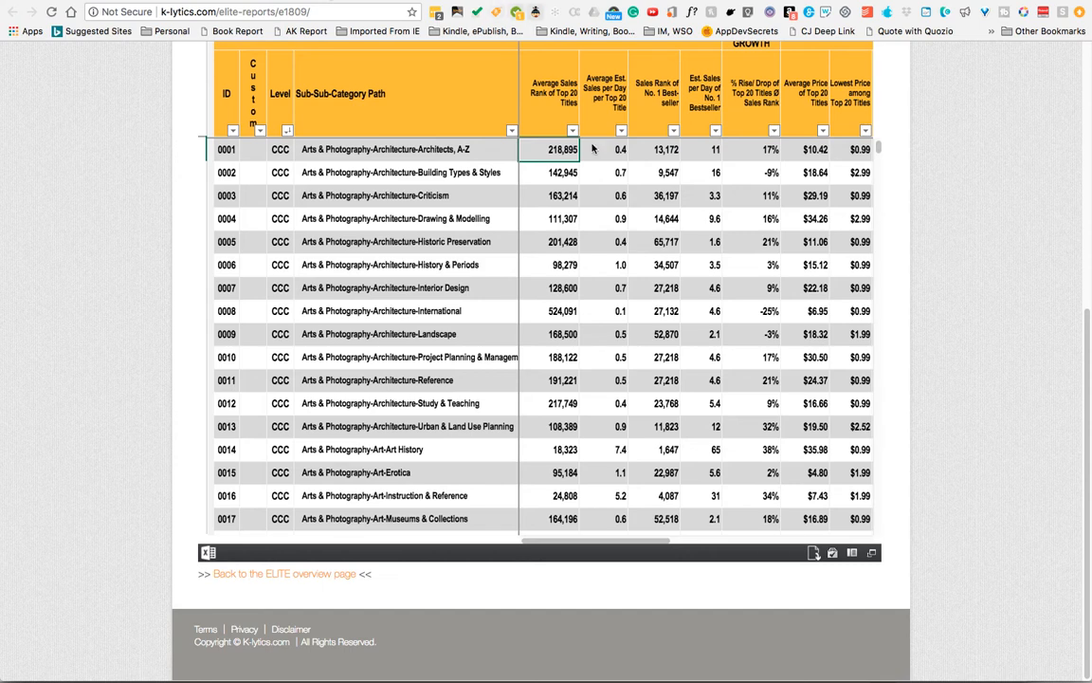
pyautogui.scroll(5, 637, 301)
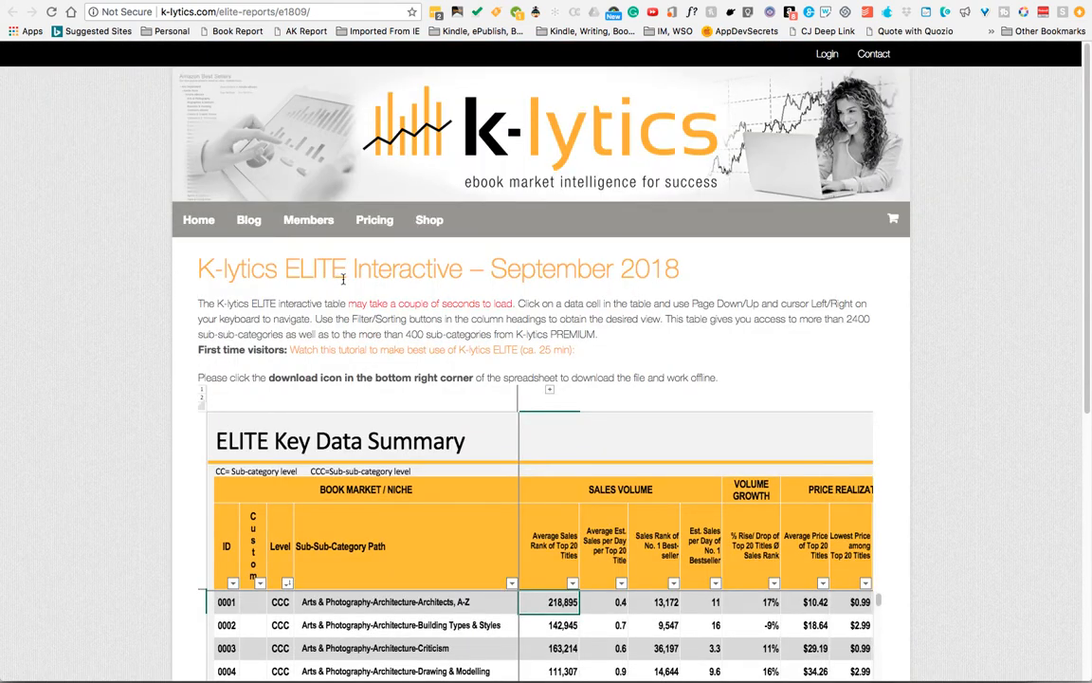
pyautogui.scroll(-2, 586, 335)
pyautogui.scroll(-3, 586, 334)
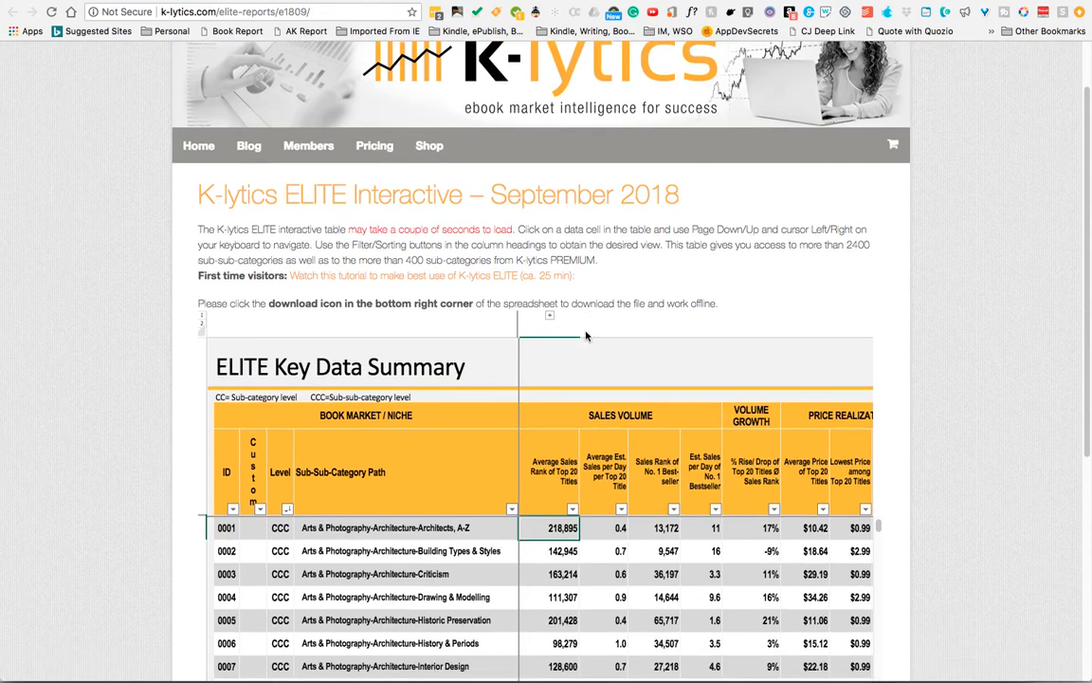
pyautogui.scroll(-3, 586, 335)
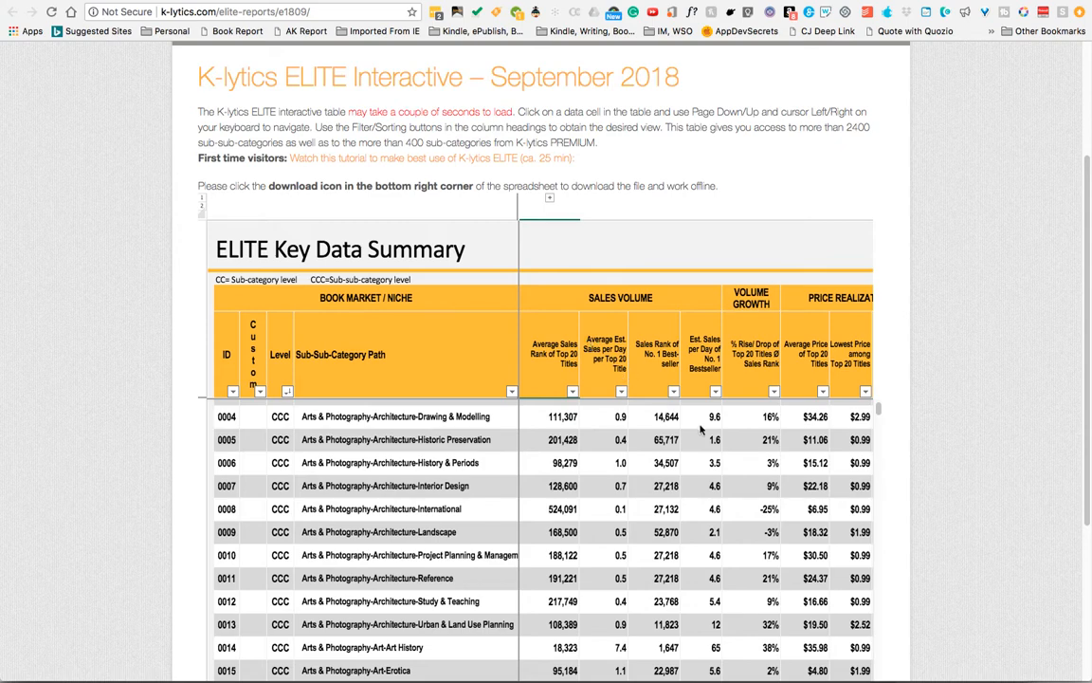
pyautogui.scroll(-1, 790, 365)
pyautogui.scroll(-1, 790, 365)
pyautogui.scroll(-2, 912, 334)
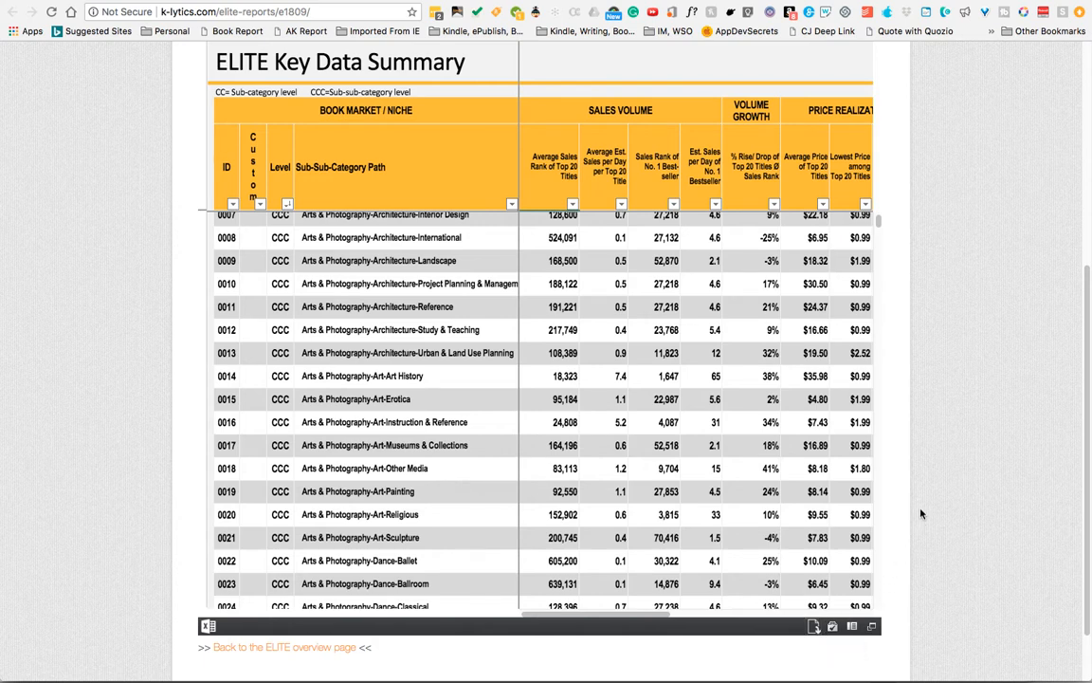
# - Switch to the ELITE Key Data Summary spreadsheet and open the Cluster column's sort and filter options
pyautogui.press('super+Tab')
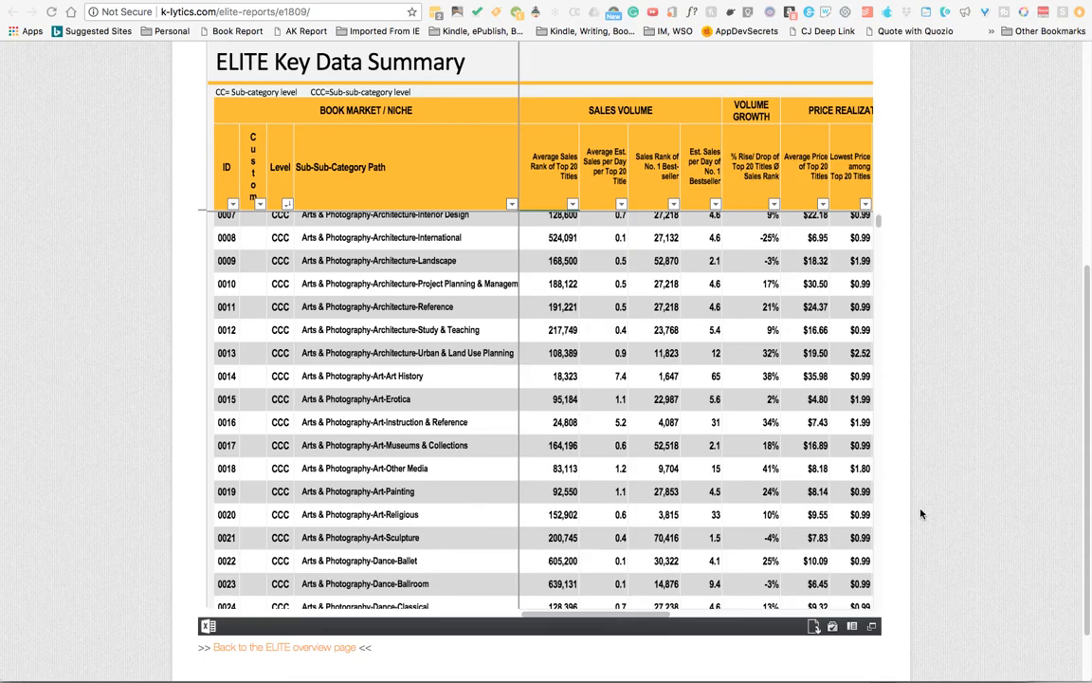
pyautogui.press('super+Tab')
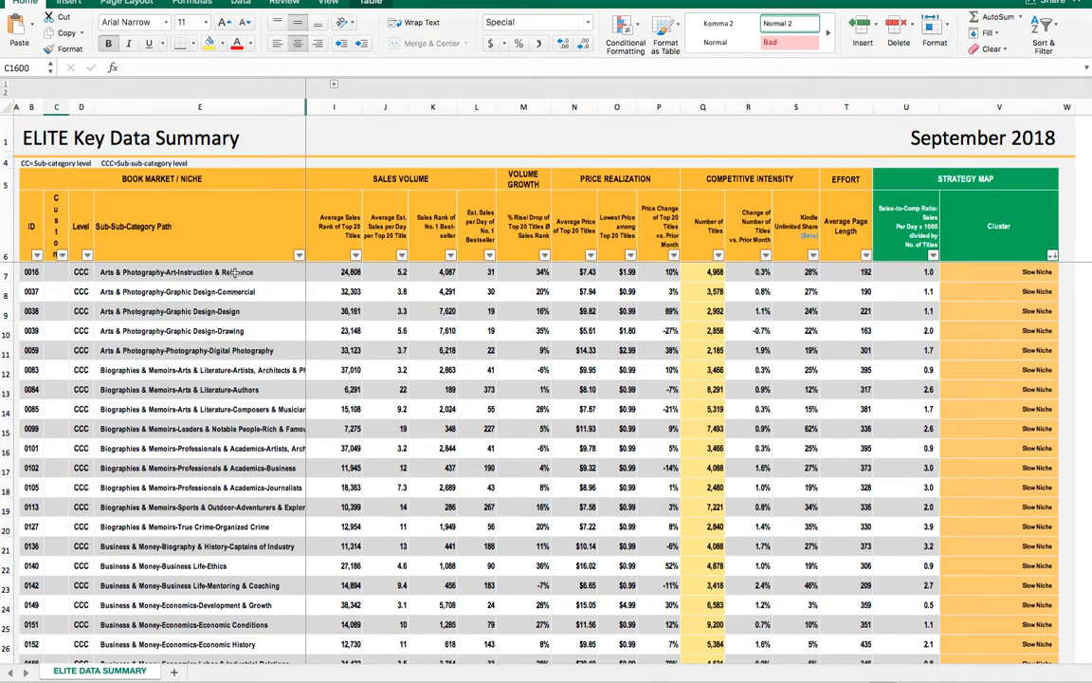
pyautogui.click(1052, 256)
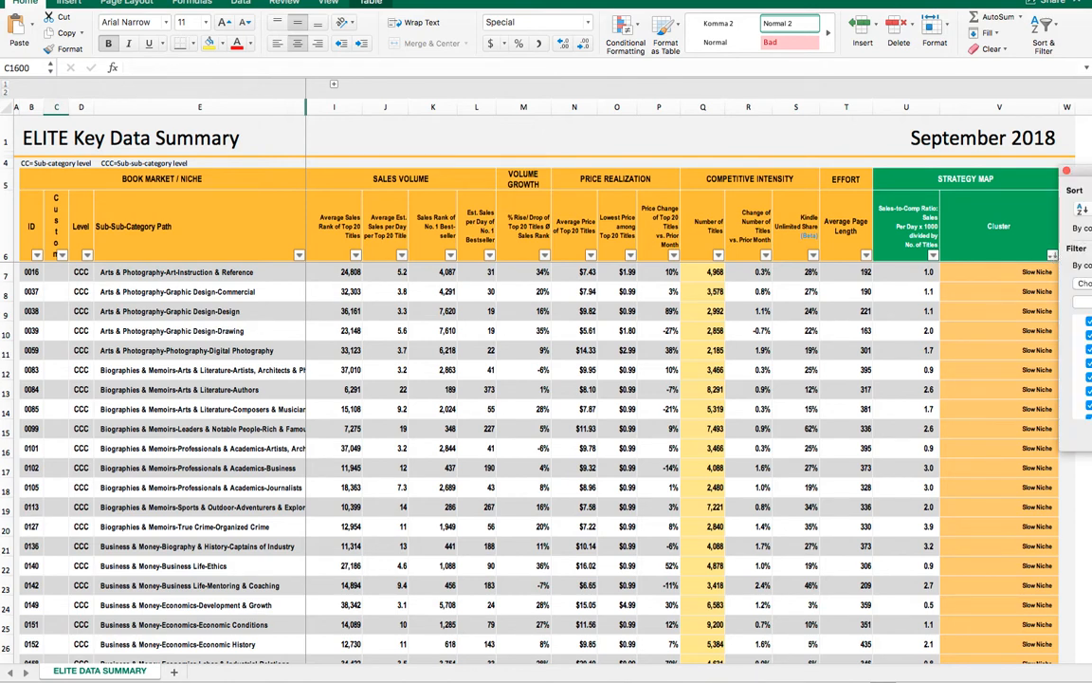
pyautogui.moveTo(1081, 172); pyautogui.dragTo(735, 86)
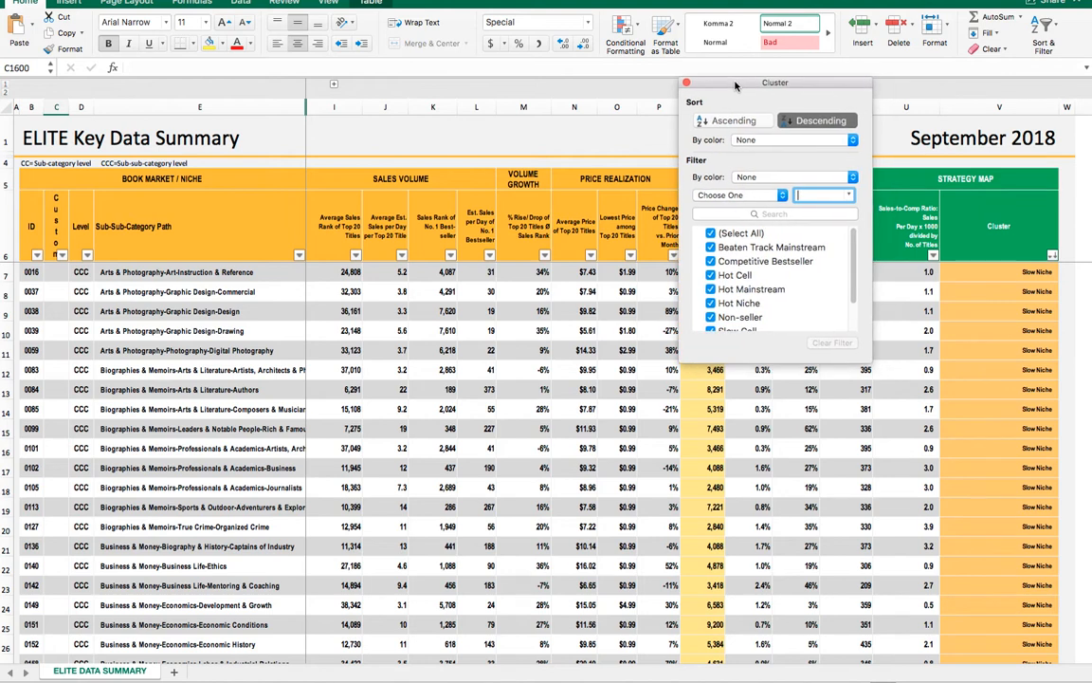
pyautogui.moveTo(749, 88); pyautogui.dragTo(1091, 119)
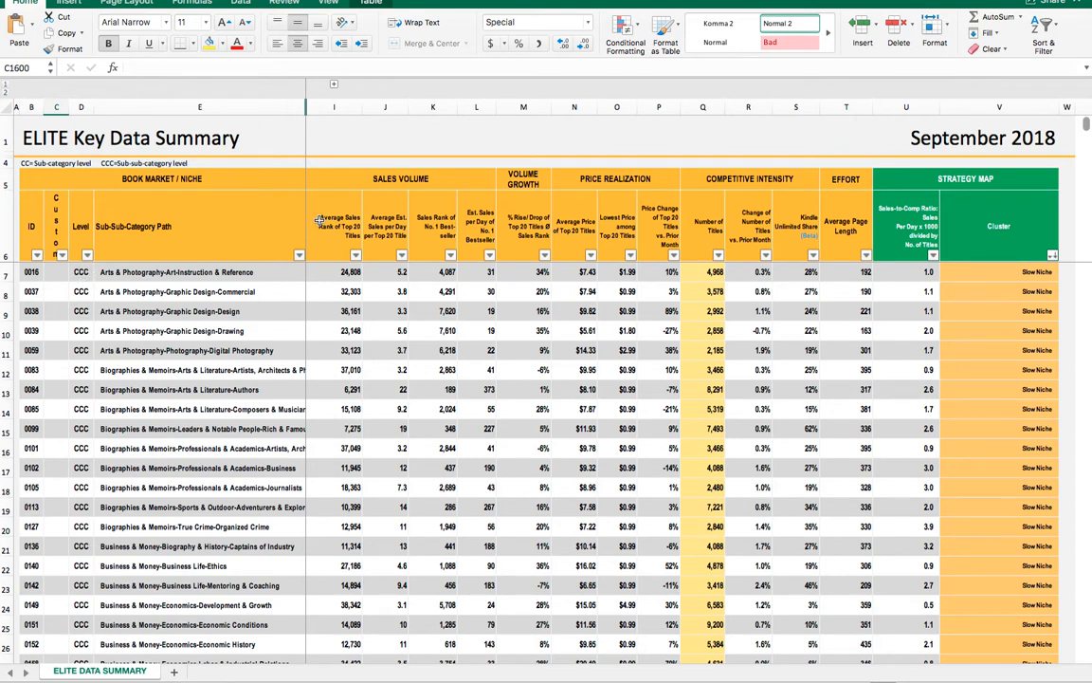
# - Select the first sub-sub-category path and step through the column group headers from Sales Volume to Strategy Map
pyautogui.click(177, 272)
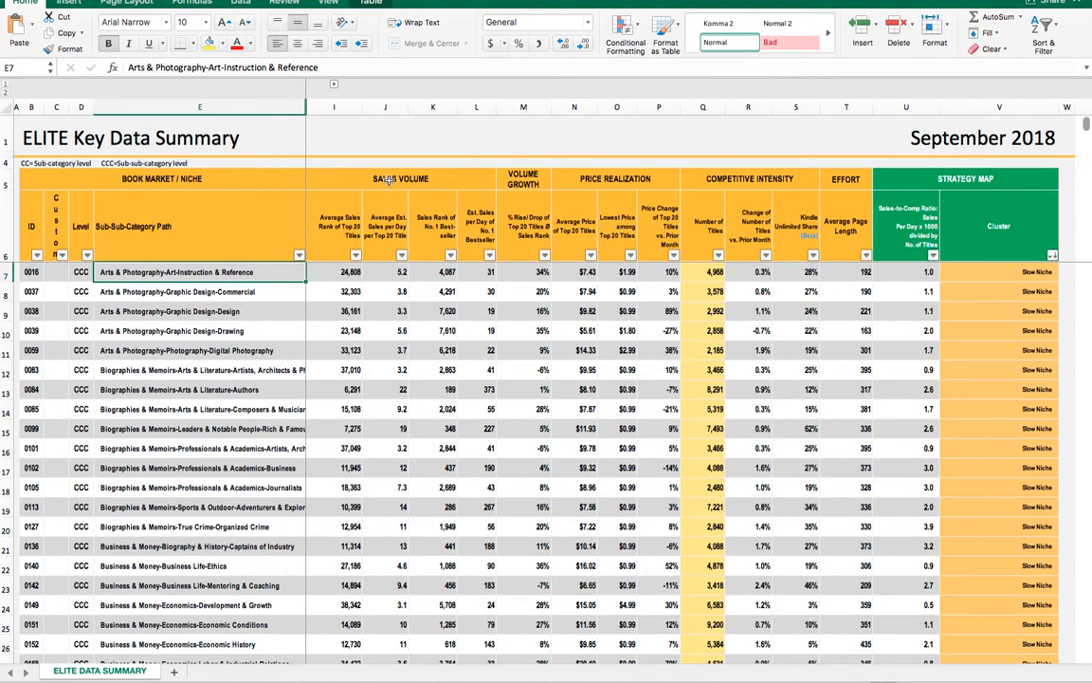
pyautogui.click(389, 177)
pyautogui.click(534, 177)
pyautogui.click(612, 178)
pyautogui.click(763, 180)
pyautogui.click(836, 179)
pyautogui.click(1004, 177)
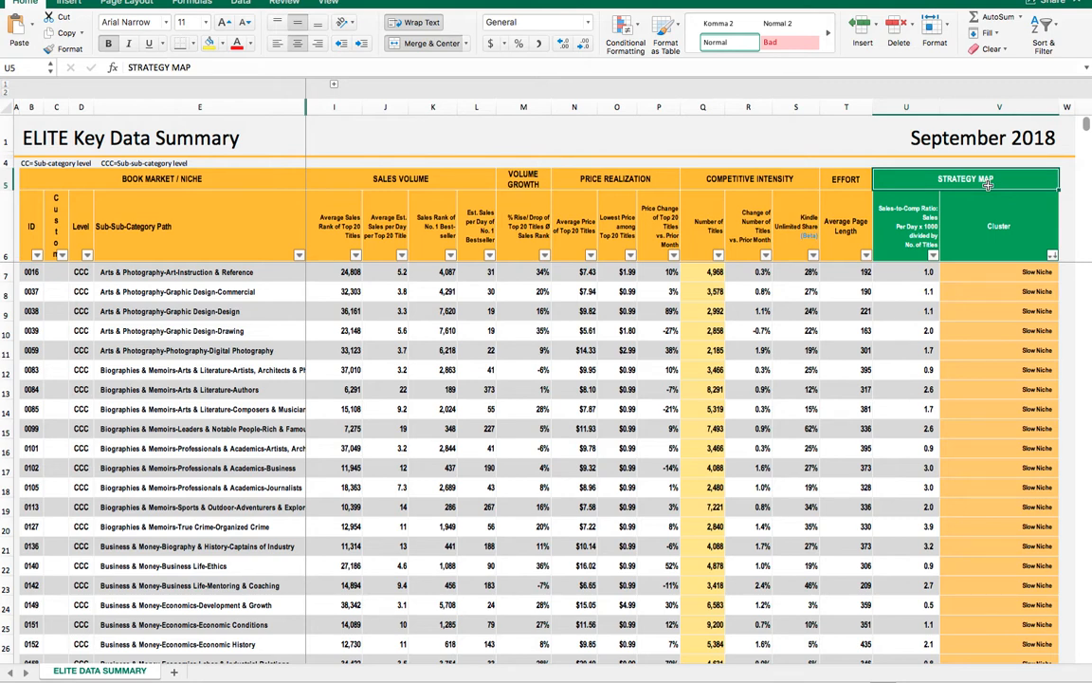
# - Open the Cluster column filter again and scroll through its list of cluster categories
pyautogui.click(1053, 255)
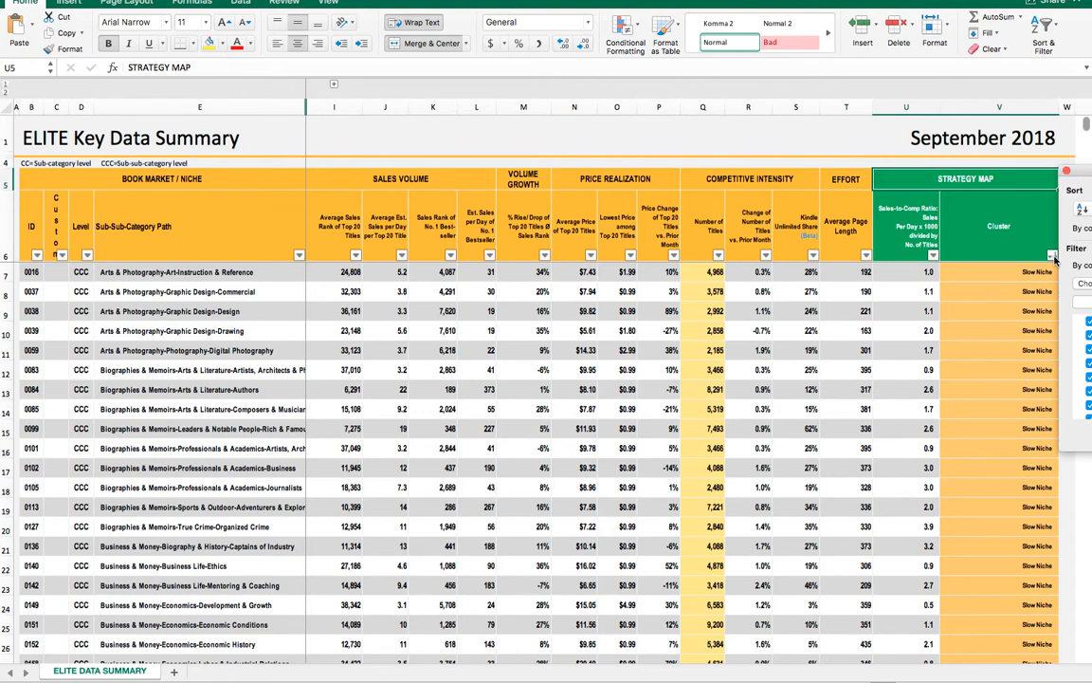
pyautogui.moveTo(1081, 173); pyautogui.dragTo(717, 27)
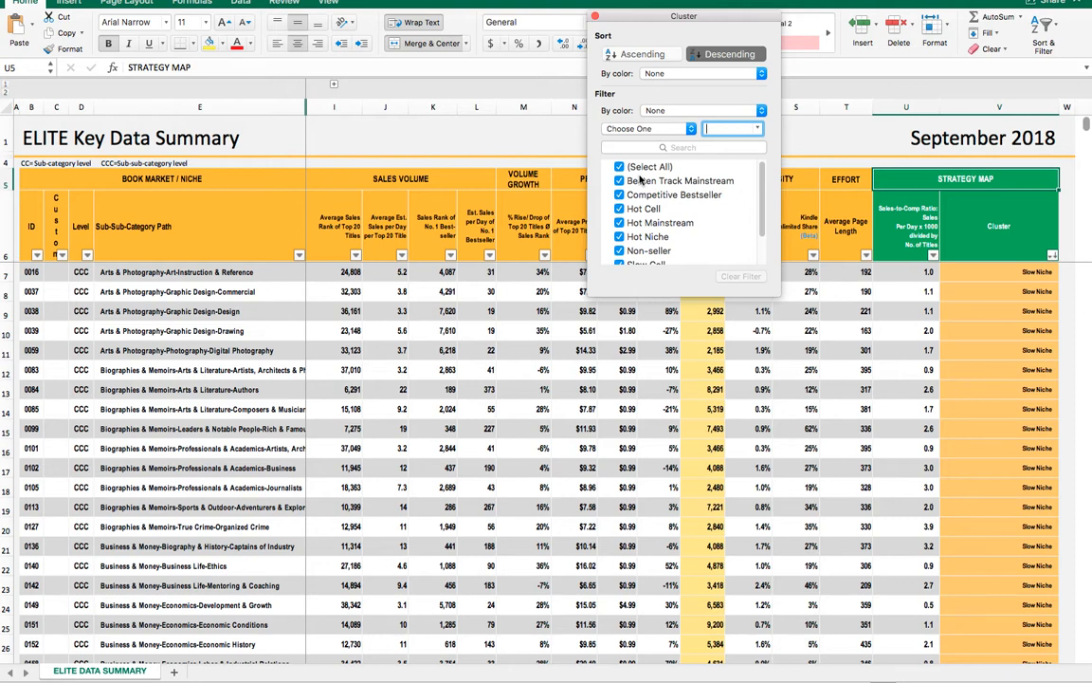
pyautogui.scroll(-3, 641, 178)
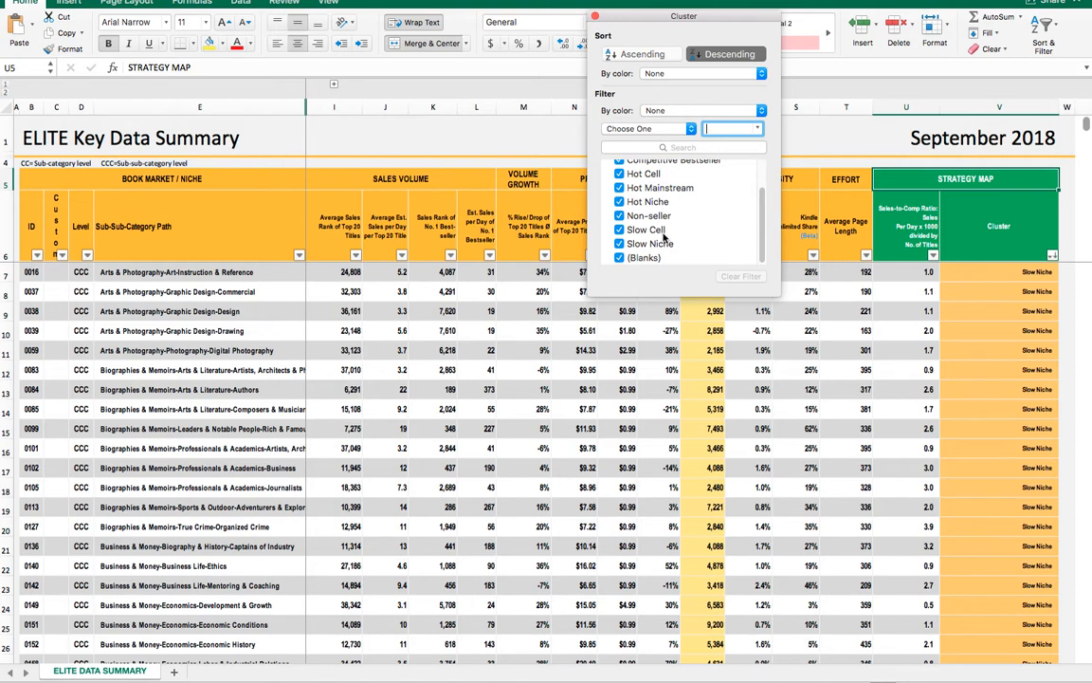
pyautogui.scroll(3, 664, 237)
pyautogui.scroll(-3, 662, 239)
pyautogui.scroll(3, 661, 239)
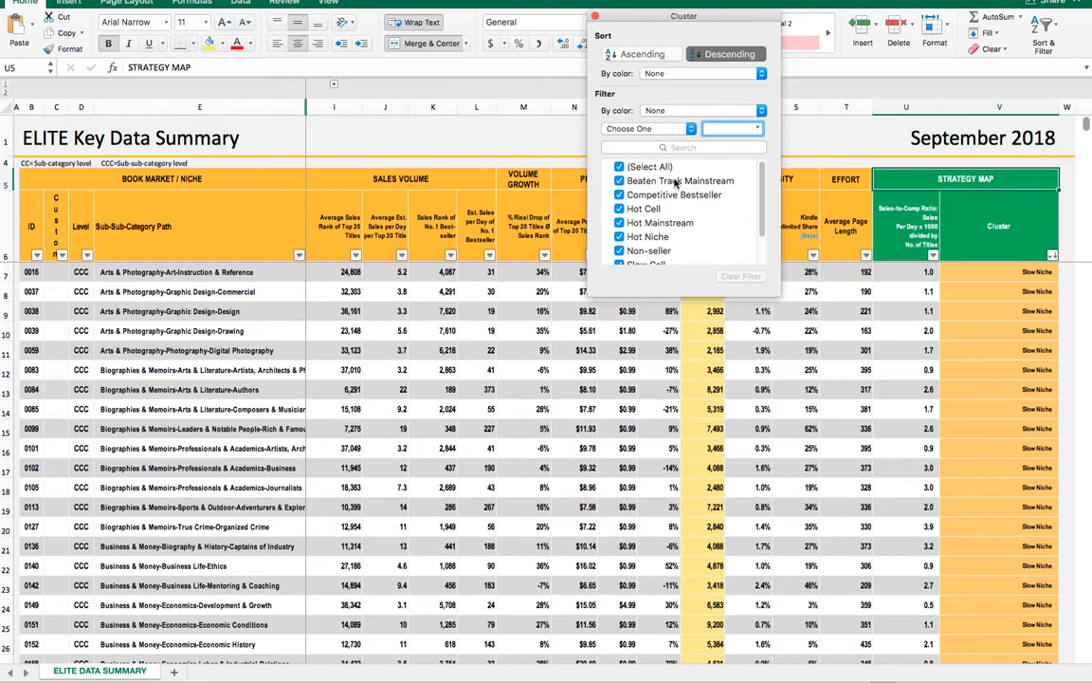
# - Exclude Competitive Bestseller from the Cluster column filter and close the filter options
pyautogui.click(683, 195)
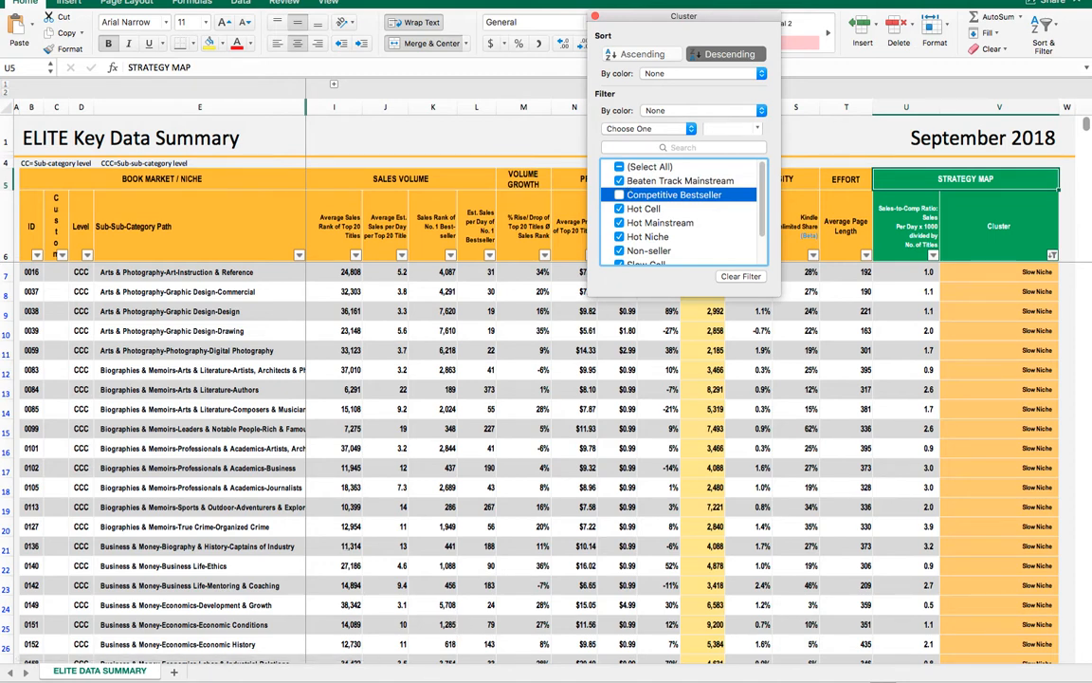
pyautogui.click(412, 678)
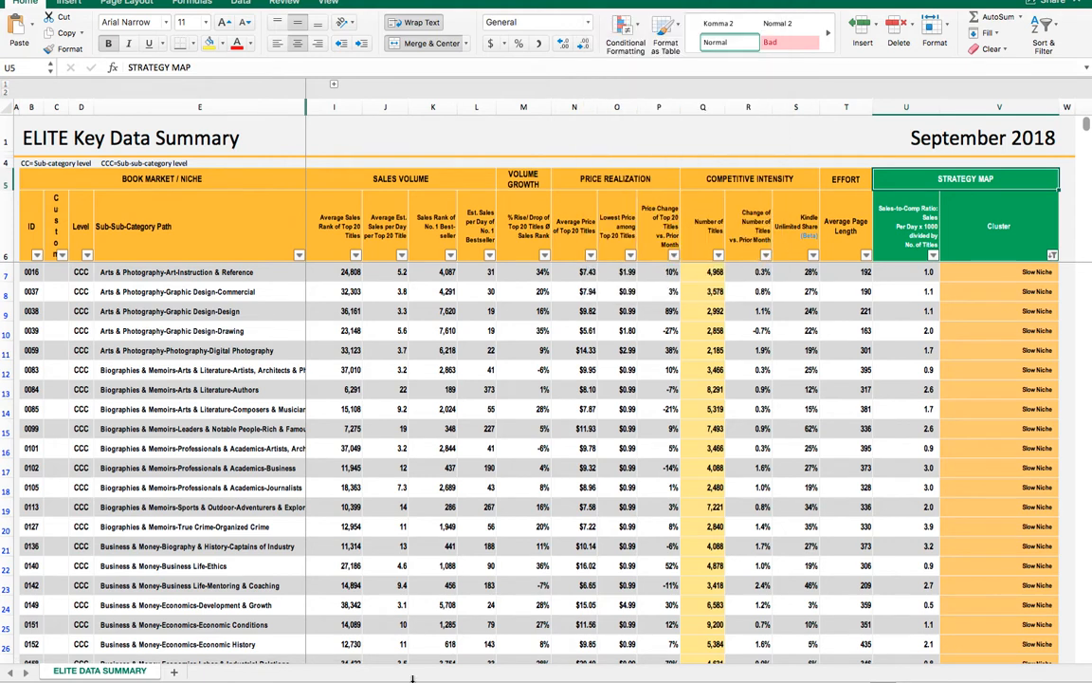
pyautogui.moveTo(413, 675); pyautogui.dragTo(412, 682)
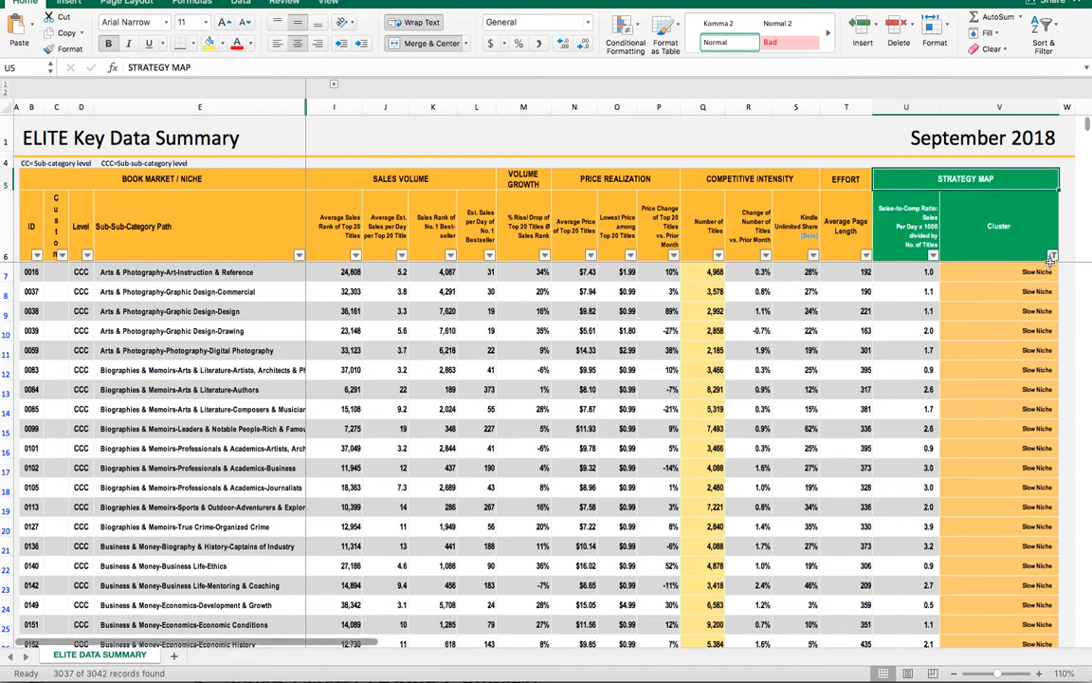
# - Filter the Cluster column to show only Hot Cell and Hot Niche rows
pyautogui.moveTo(1052, 265); pyautogui.dragTo(1053, 259)
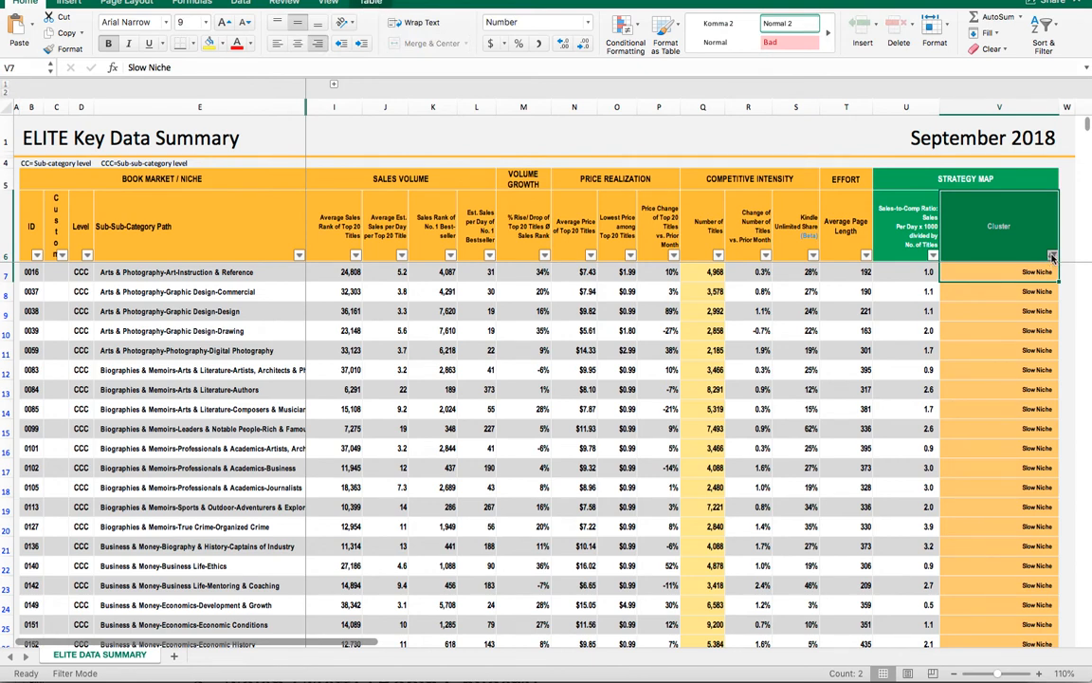
pyautogui.click(1053, 256)
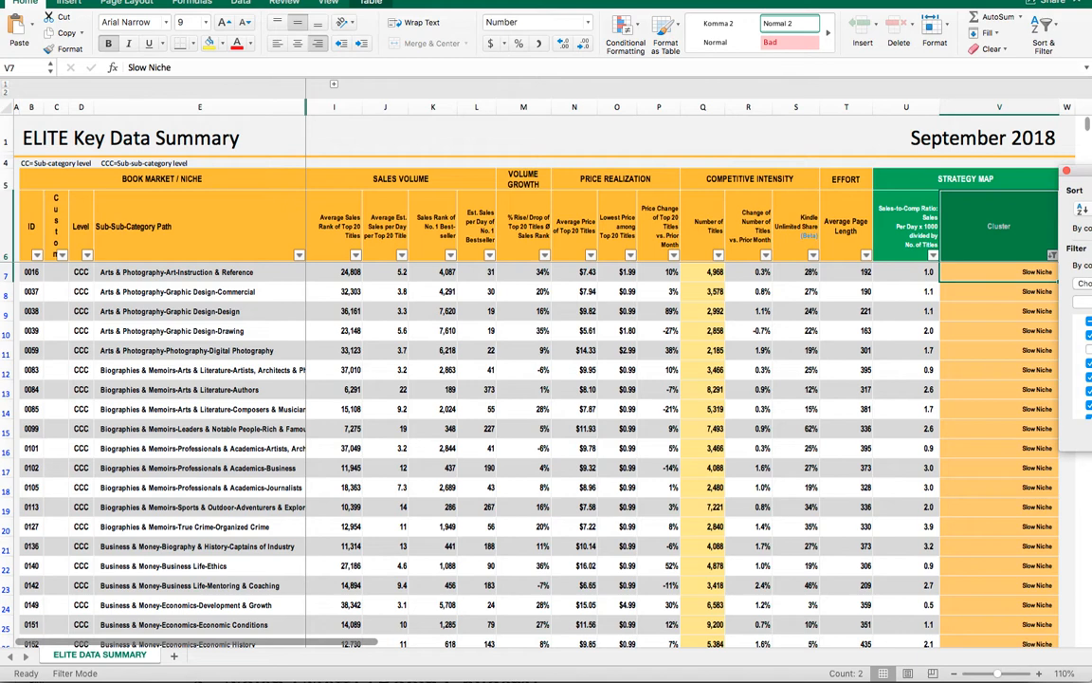
pyautogui.moveTo(1091, 171); pyautogui.dragTo(721, 84)
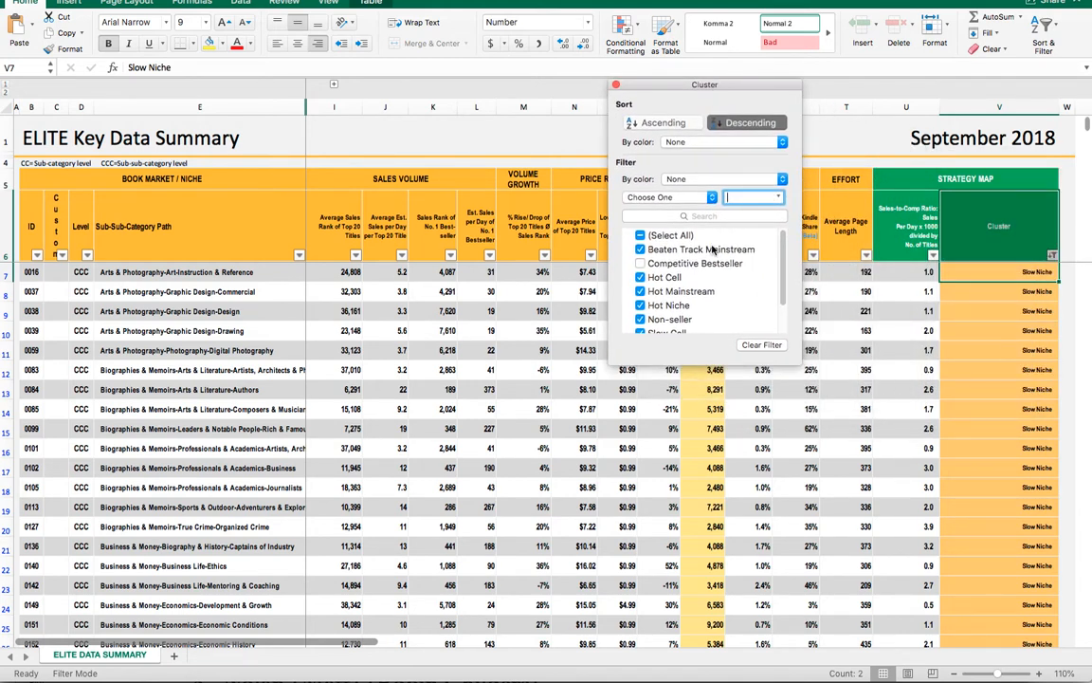
pyautogui.click(640, 237)
pyautogui.click(640, 236)
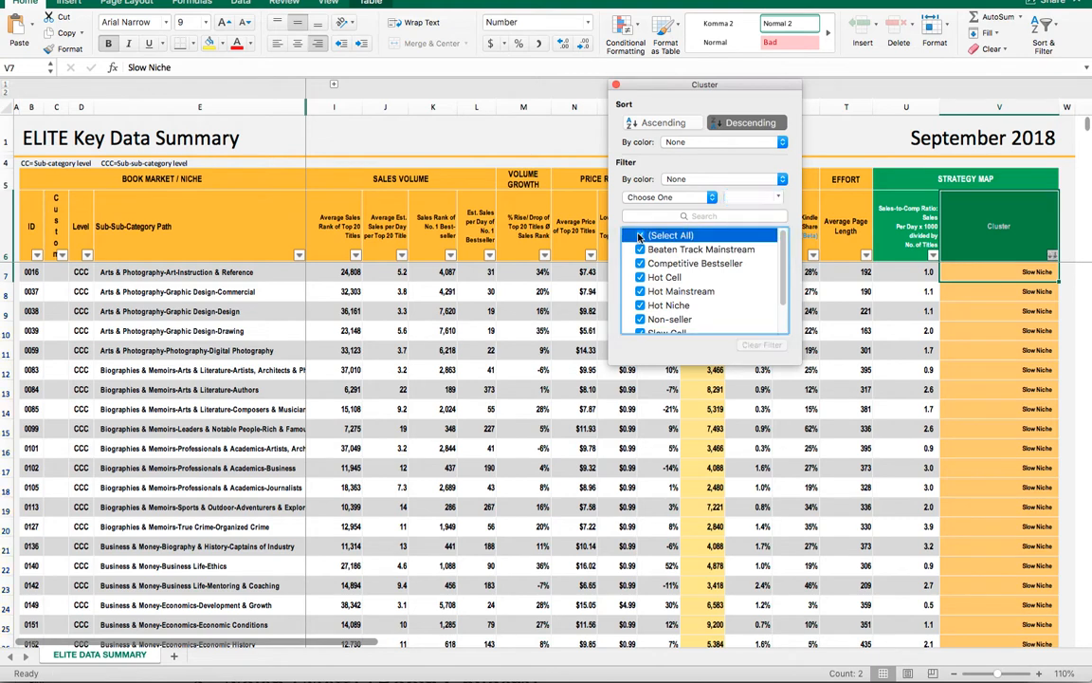
pyautogui.click(640, 236)
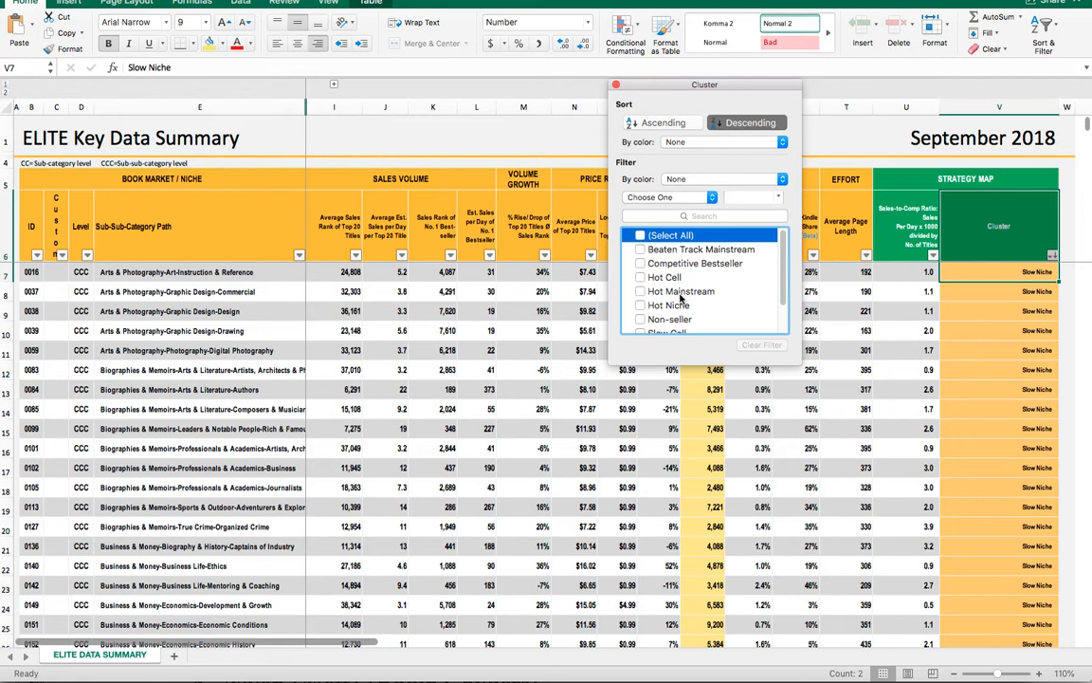
pyautogui.click(641, 277)
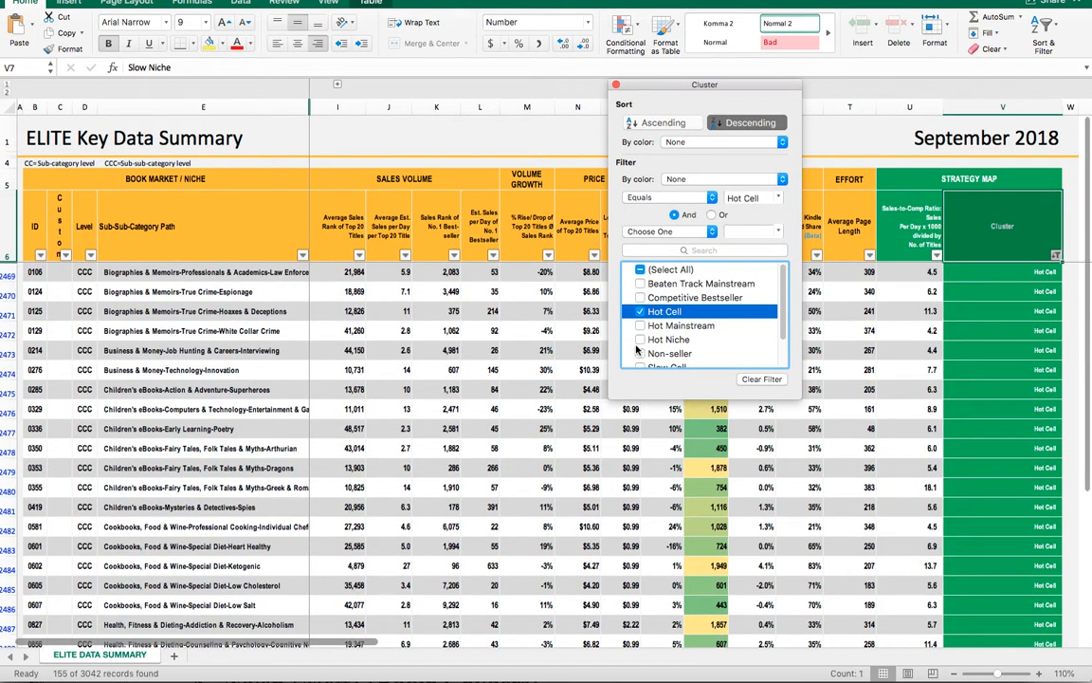
pyautogui.click(640, 340)
pyautogui.click(641, 341)
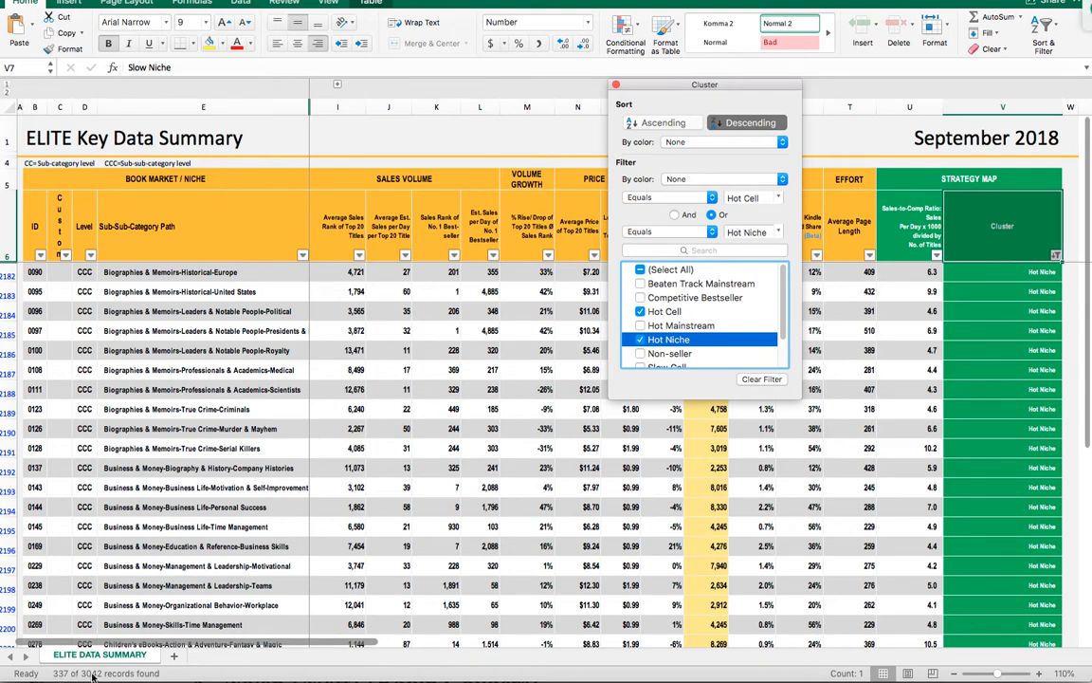
pyautogui.click(615, 84)
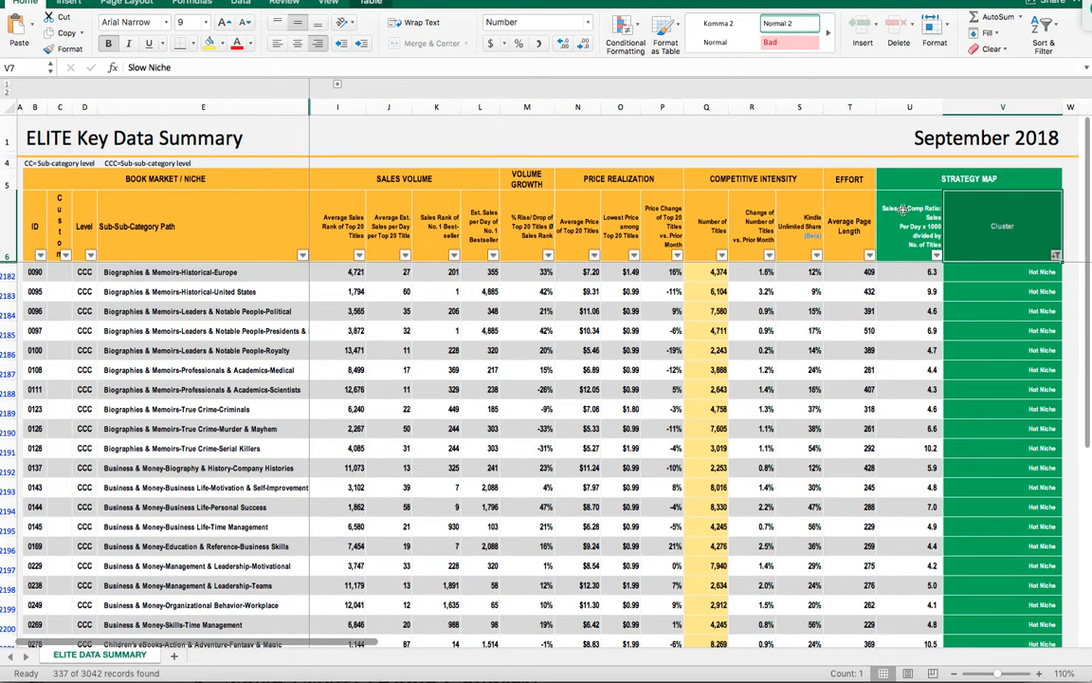
# - Filter the Sales-to-Comp Ratio column to values greater than or equal to 50
pyautogui.click(904, 211)
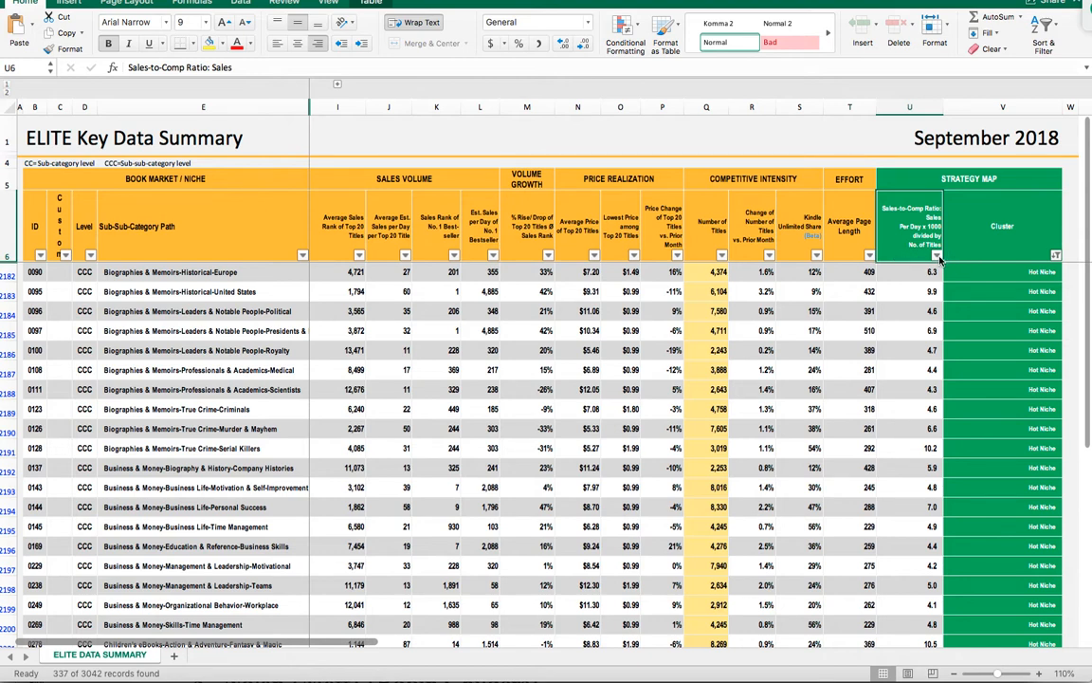
pyautogui.click(938, 257)
pyautogui.moveTo(1024, 172); pyautogui.dragTo(881, 131)
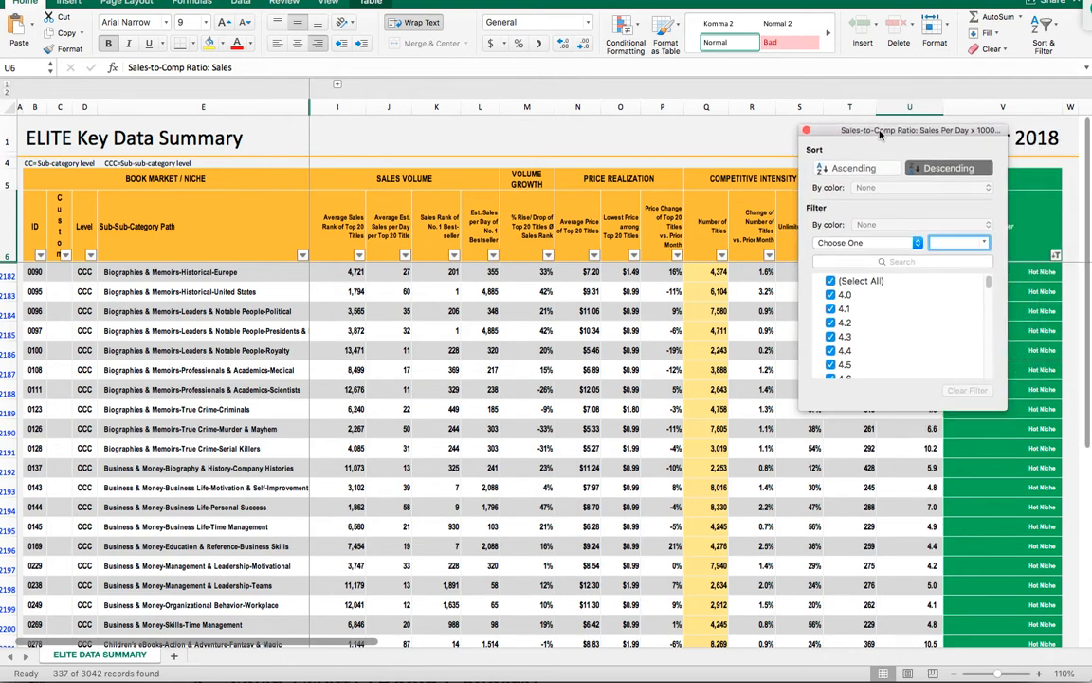
pyautogui.click(917, 244)
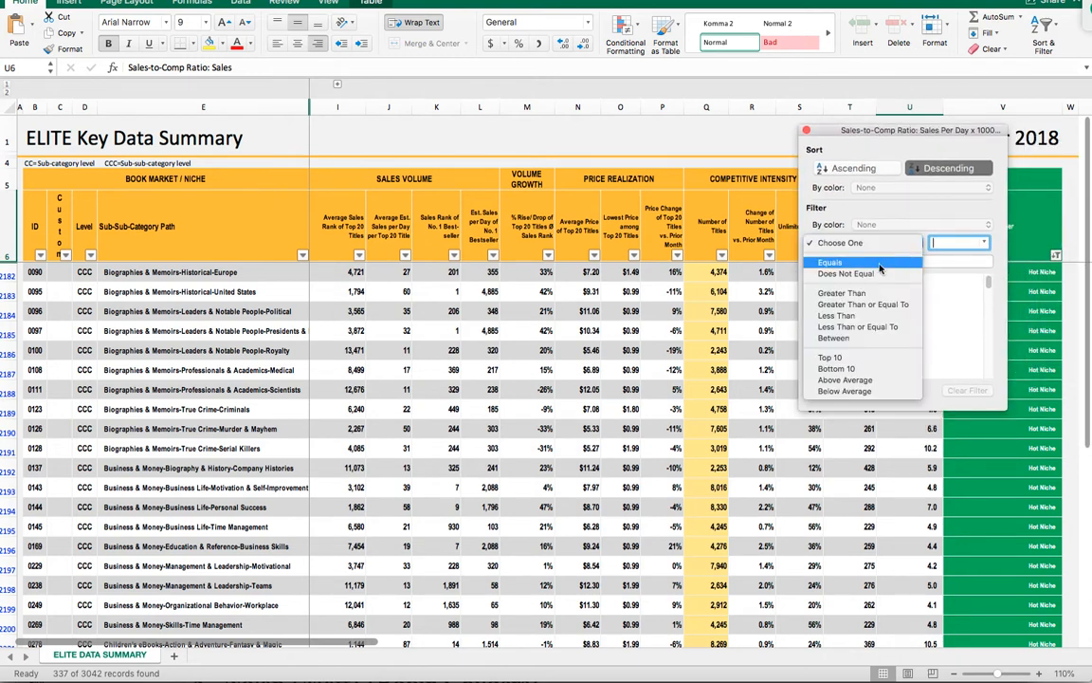
pyautogui.click(845, 303)
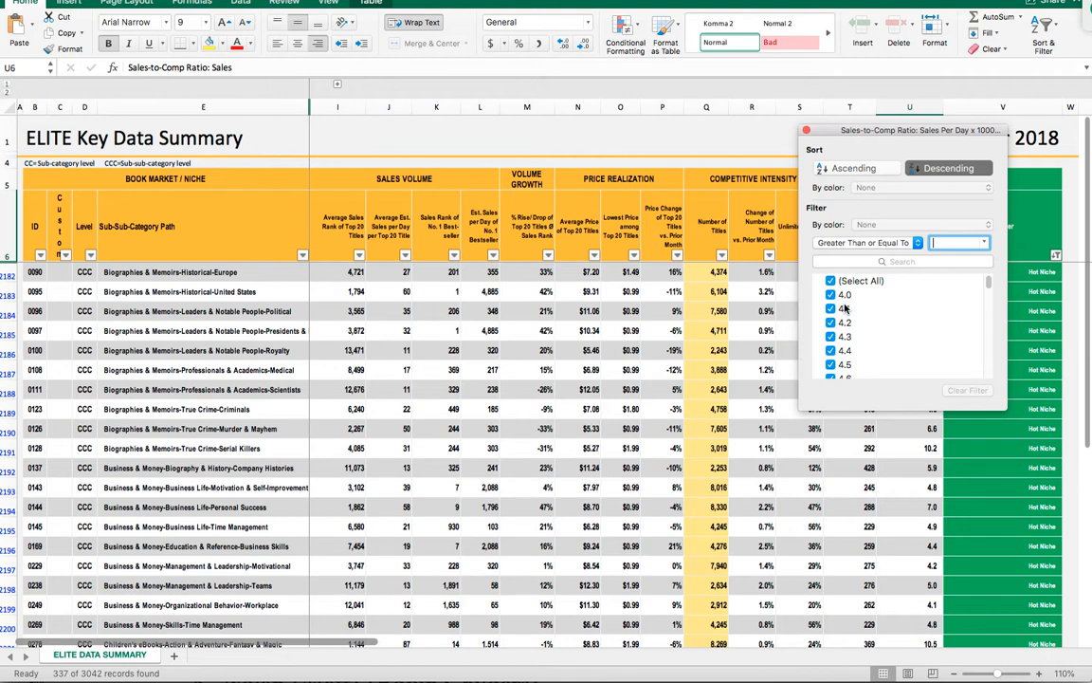
pyautogui.write('50')
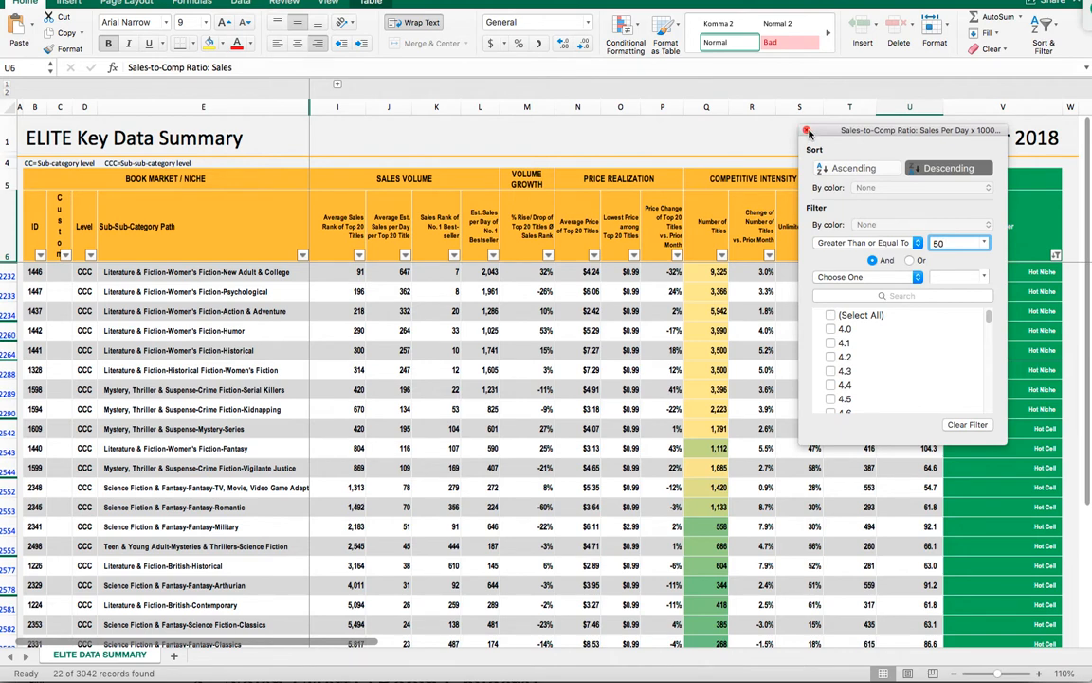
pyautogui.click(807, 132)
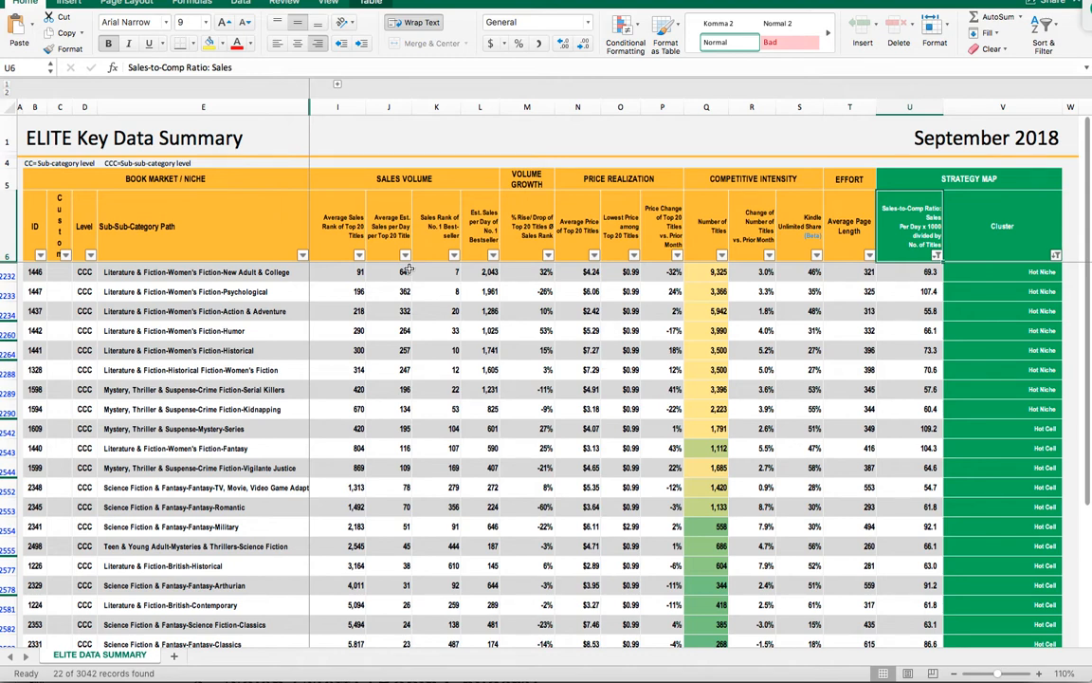
pyautogui.scroll(-2, 377, 321)
pyautogui.scroll(1, 378, 321)
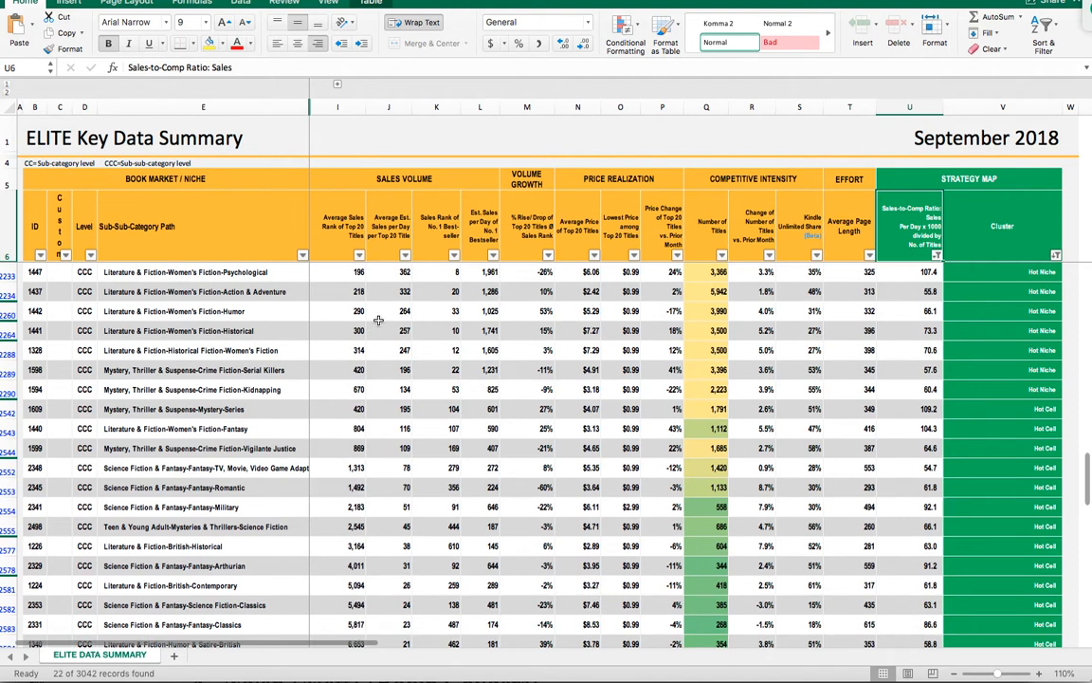
pyautogui.scroll(-2, 378, 321)
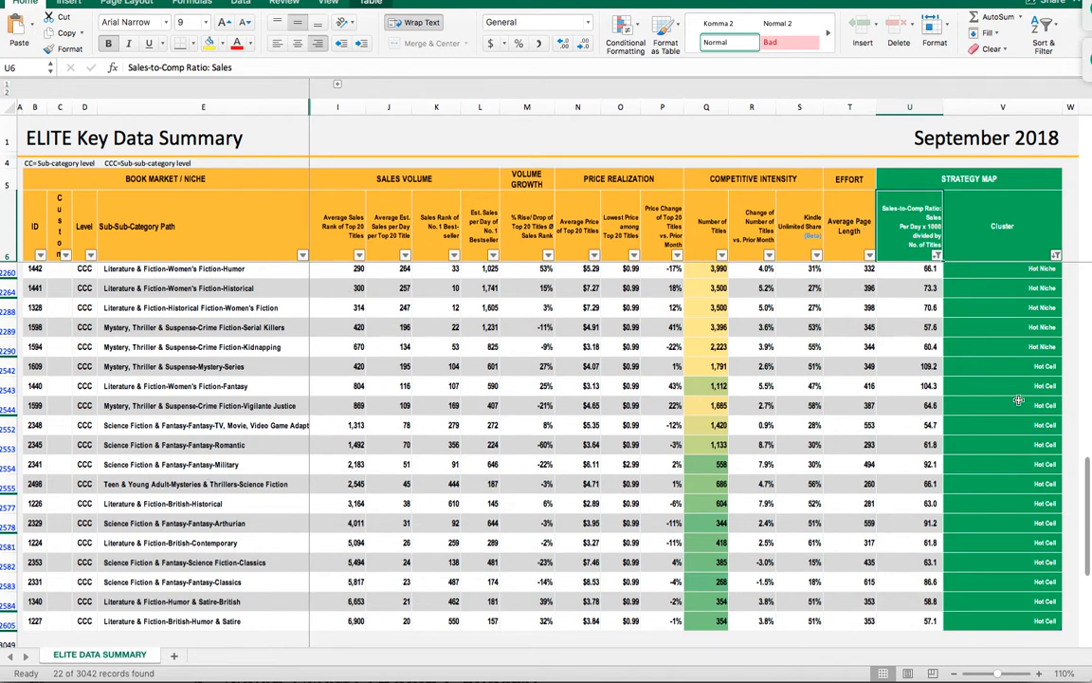
pyautogui.click(359, 255)
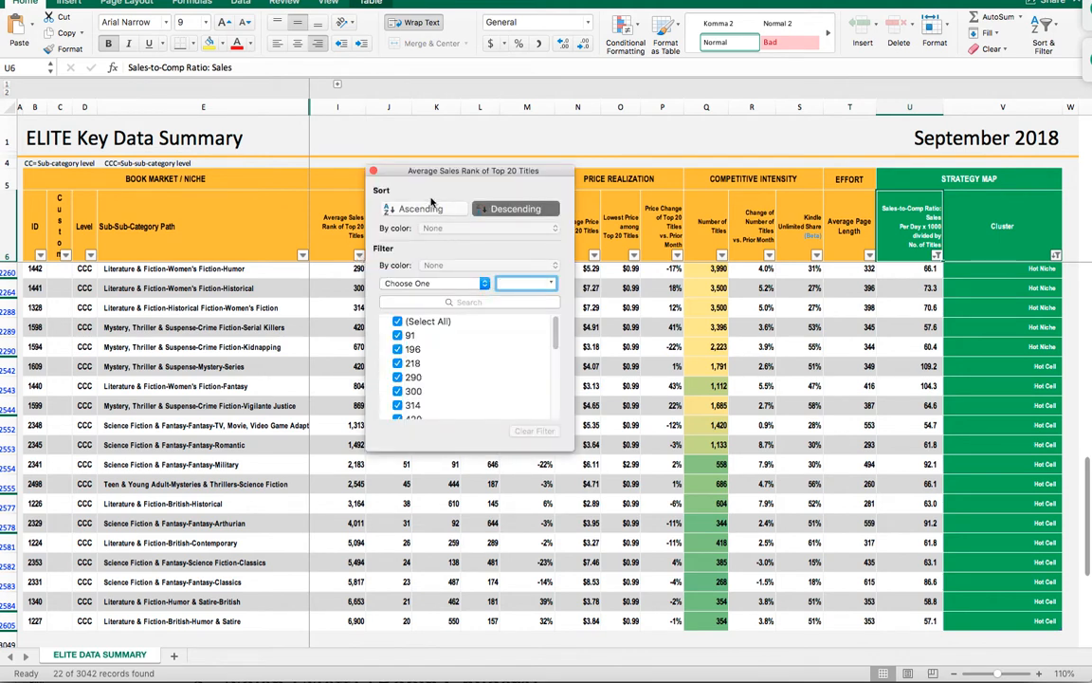
pyautogui.click(337, 152)
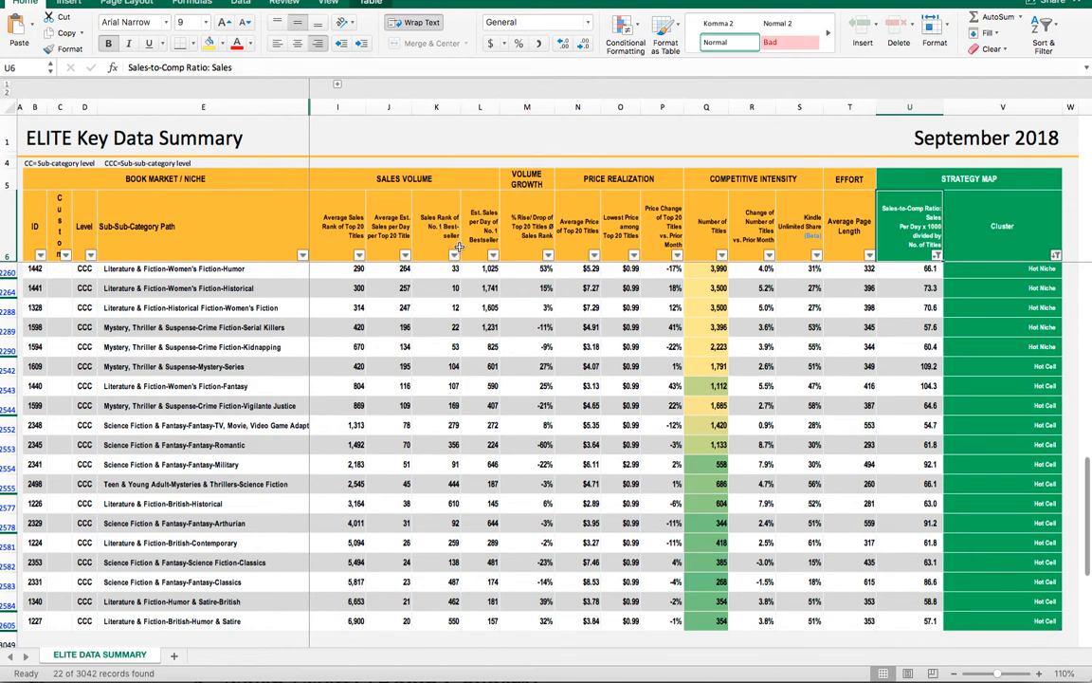
pyautogui.click(360, 255)
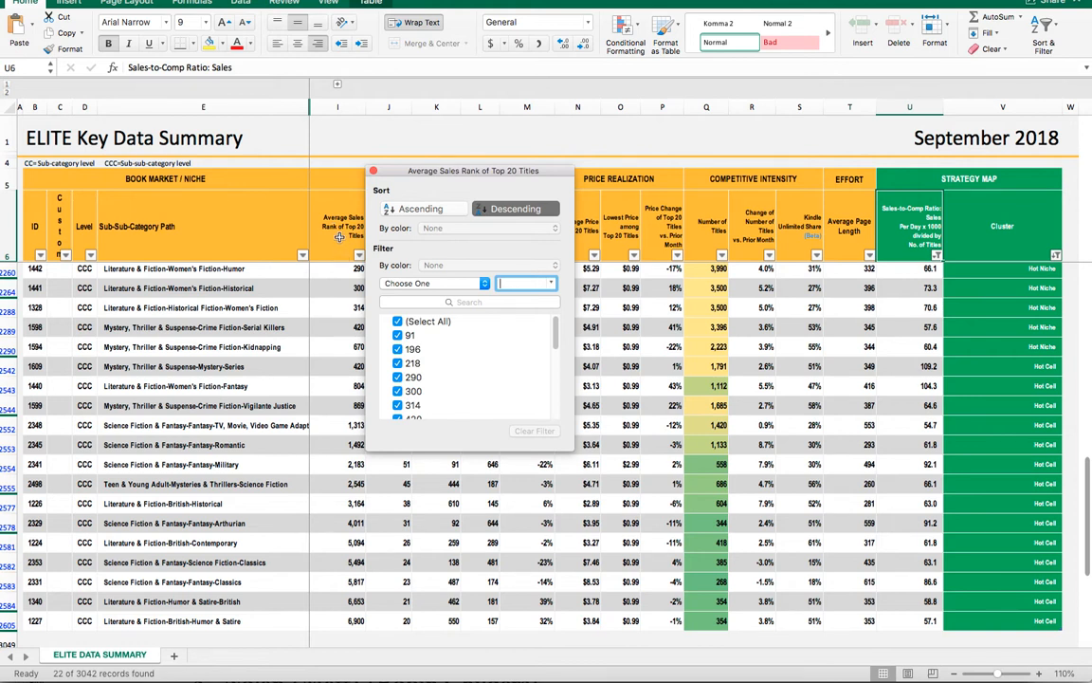
pyautogui.click(374, 172)
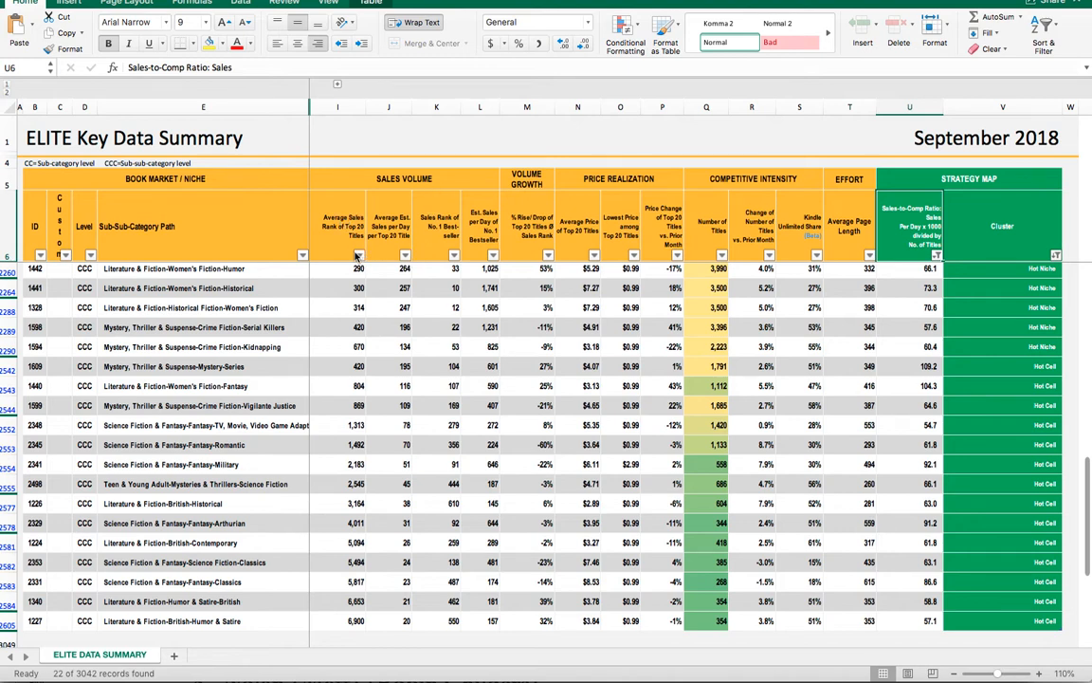
# - Filter Average Sales Rank of Top 20 Titles to less than or equal to 2000 and sort it ascending
pyautogui.click(359, 256)
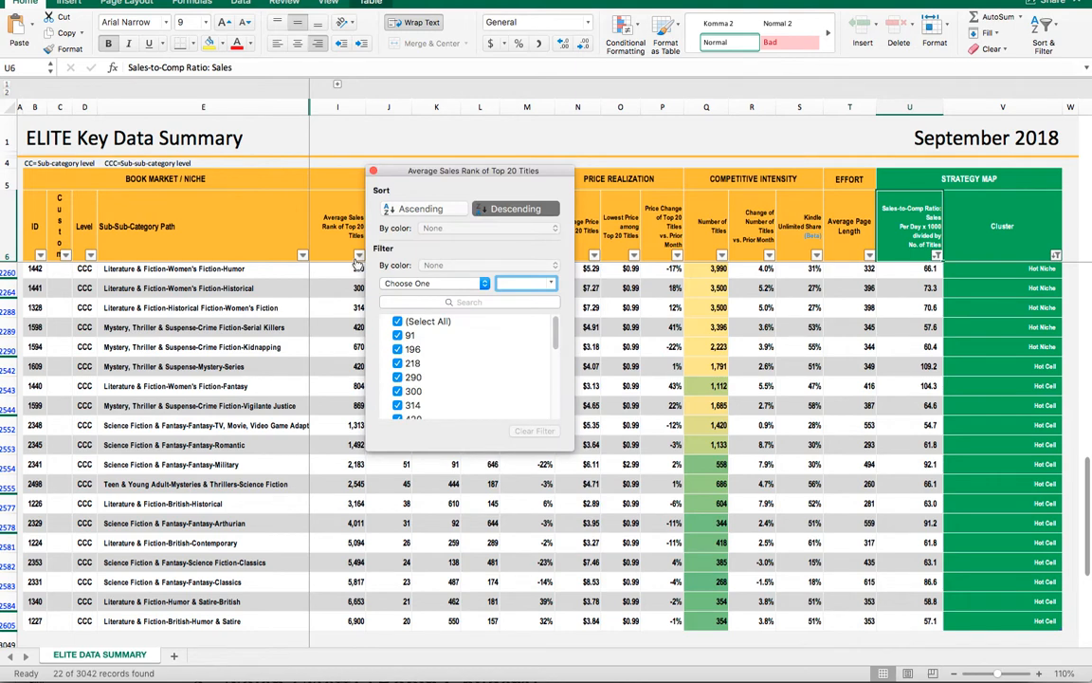
pyautogui.click(486, 284)
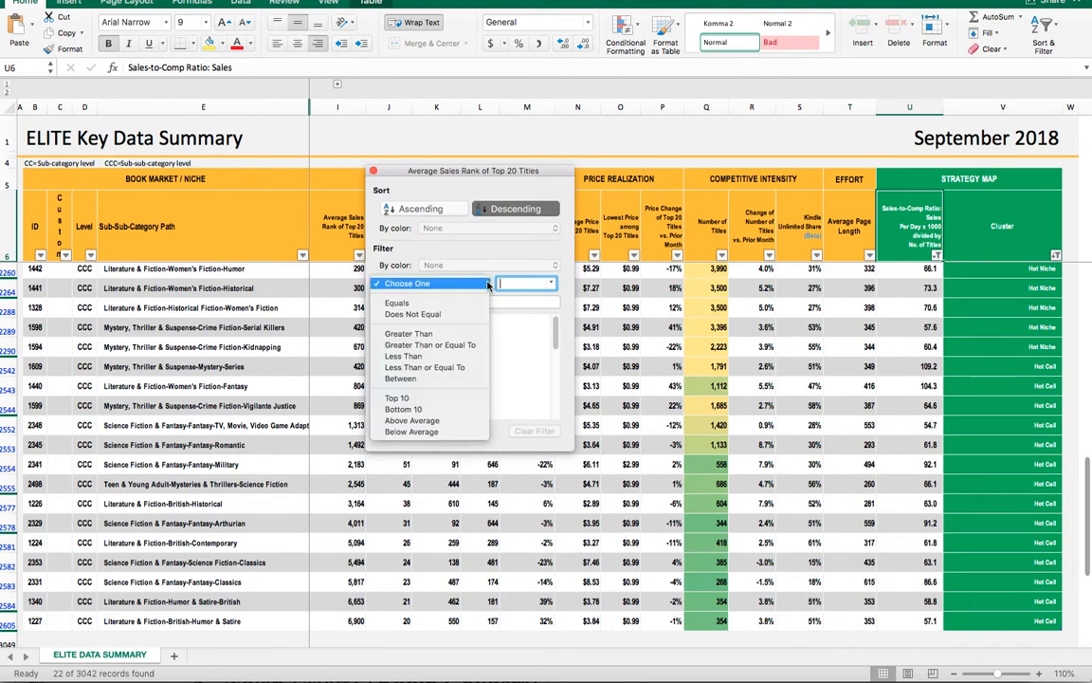
pyautogui.click(449, 370)
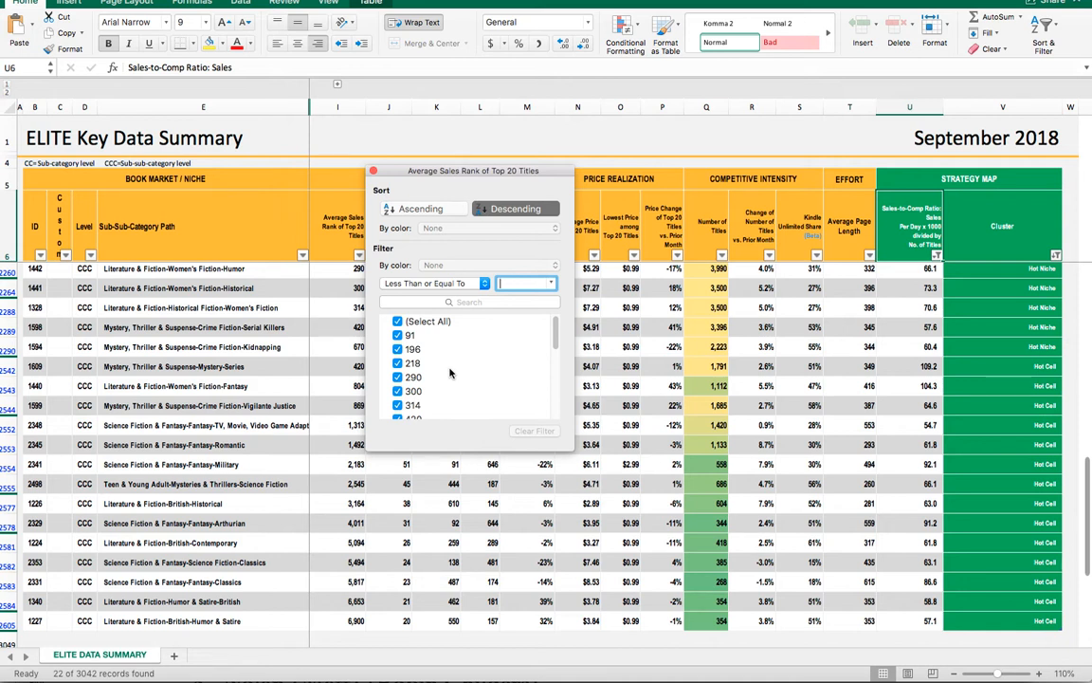
pyautogui.write('200')
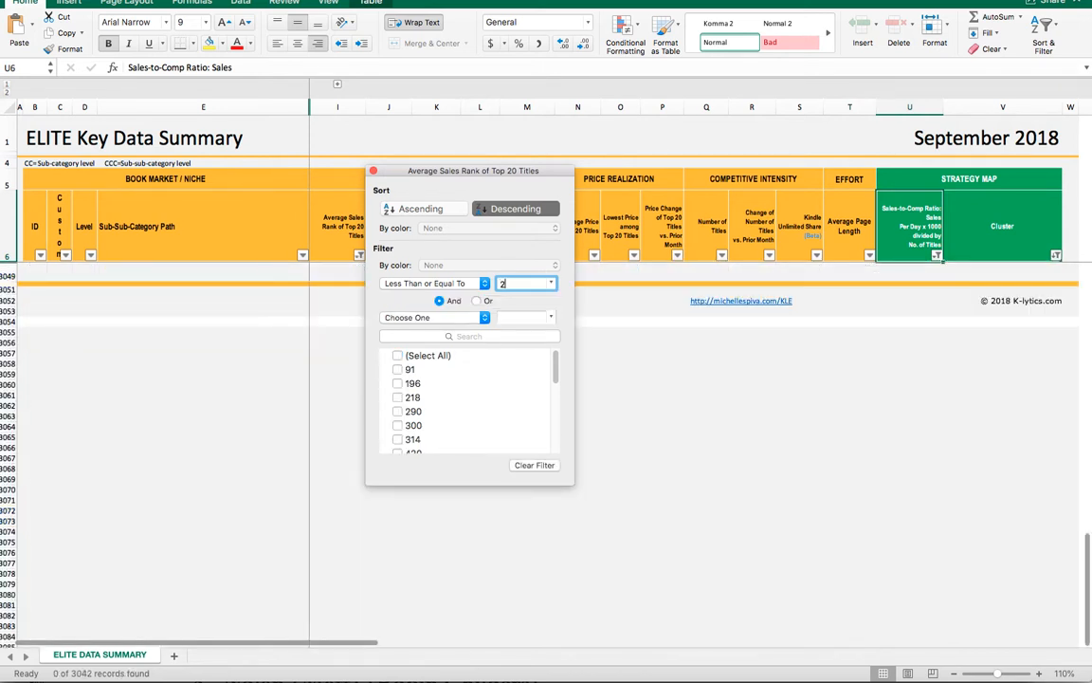
pyautogui.write('0')
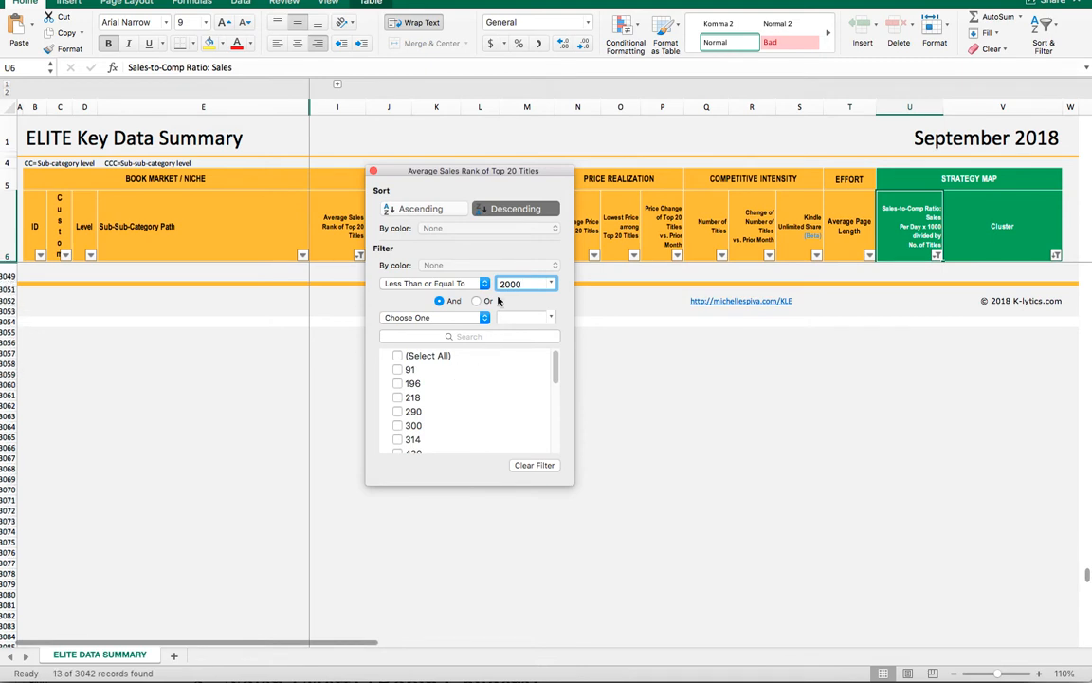
pyautogui.click(423, 209)
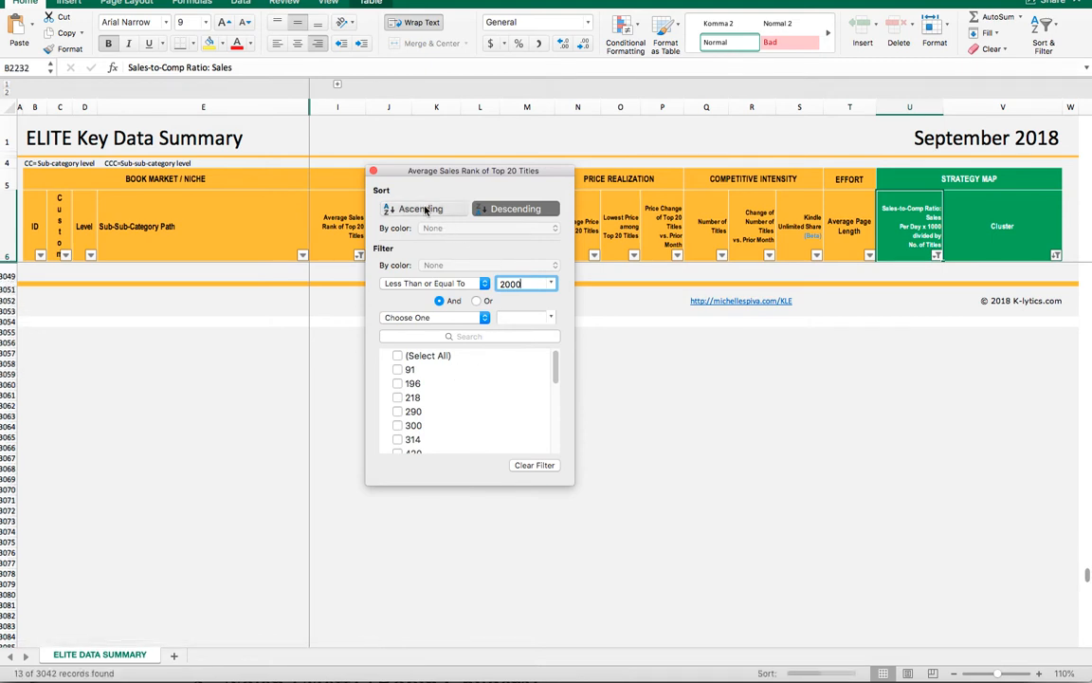
pyautogui.click(373, 172)
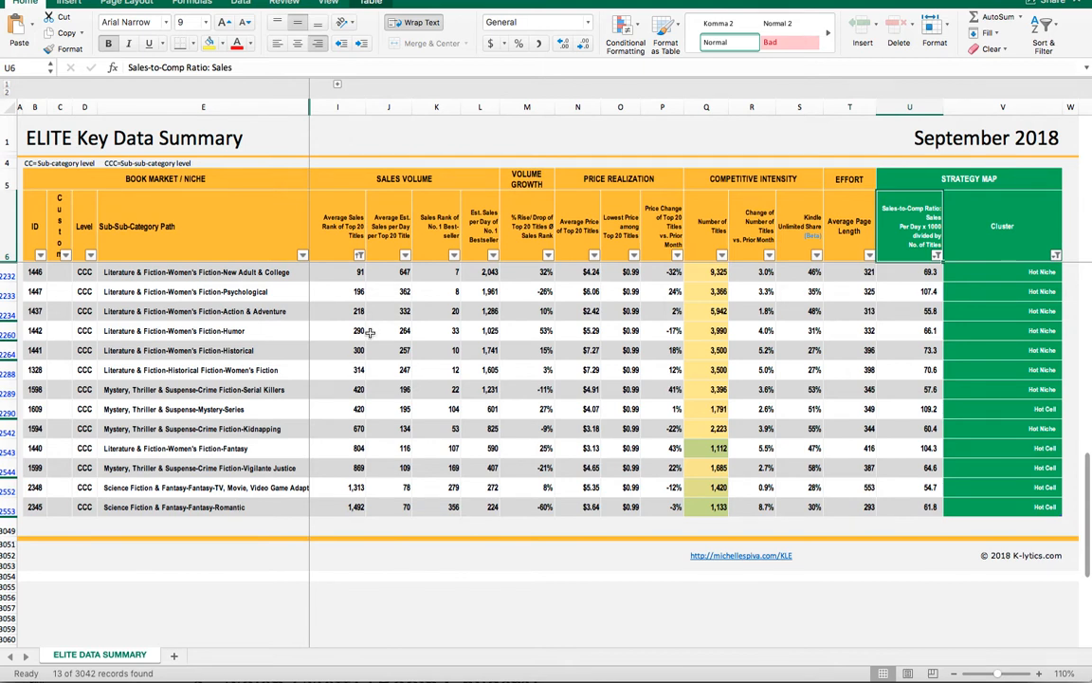
# - Raise the Average Sales Rank filter limit to 5000 and select the first filtered row
pyautogui.click(360, 255)
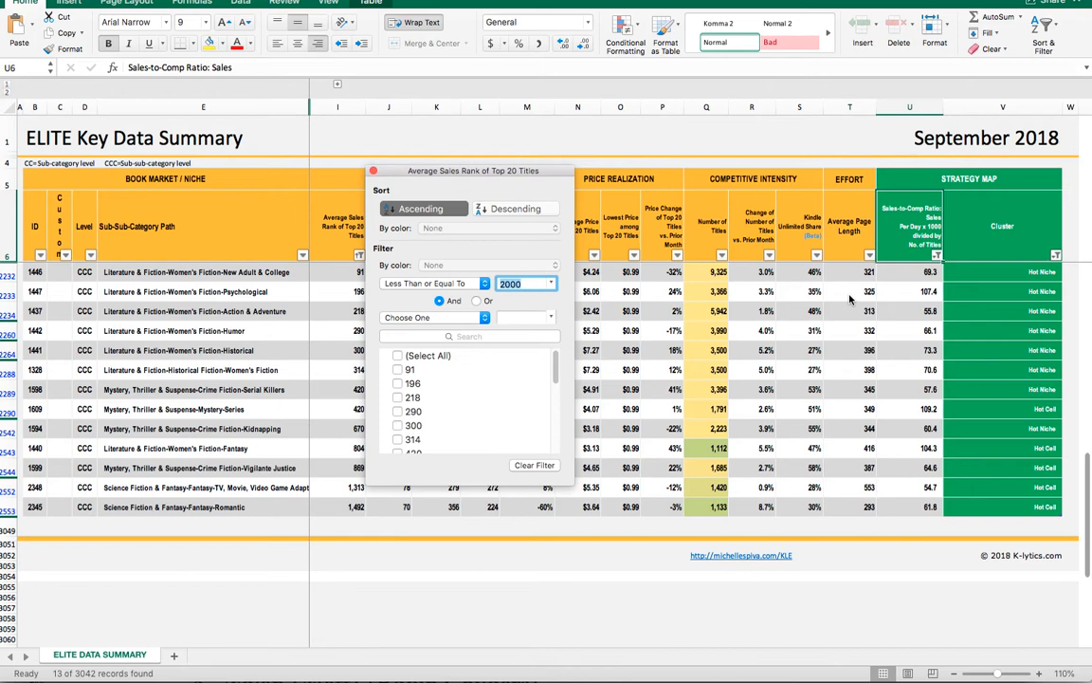
pyautogui.write('5000')
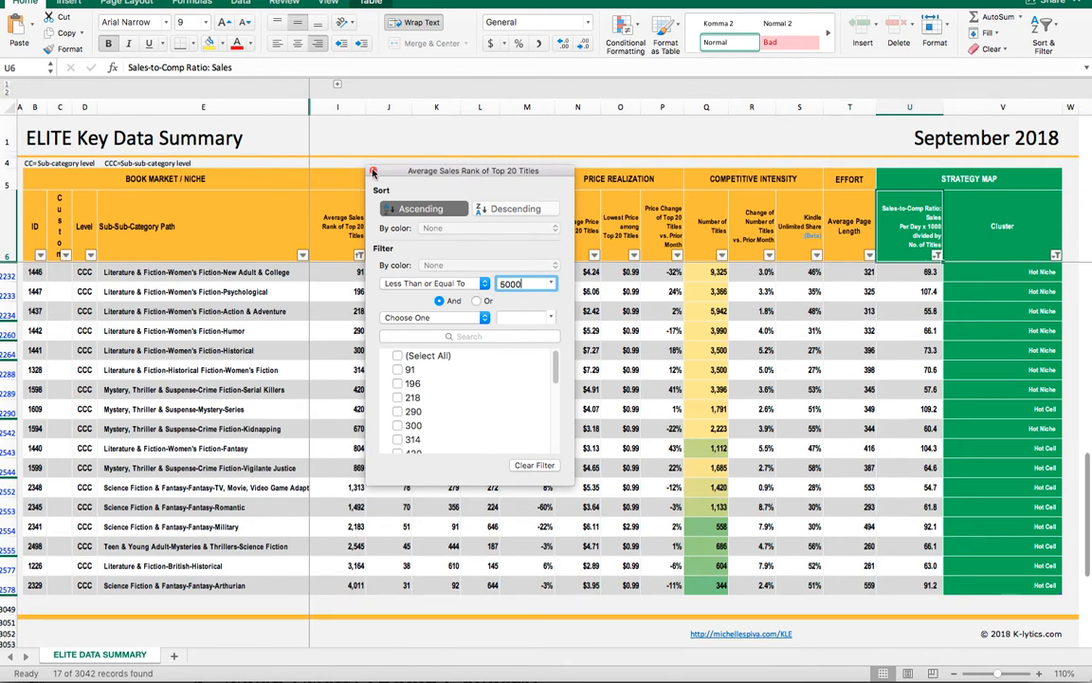
pyautogui.click(374, 171)
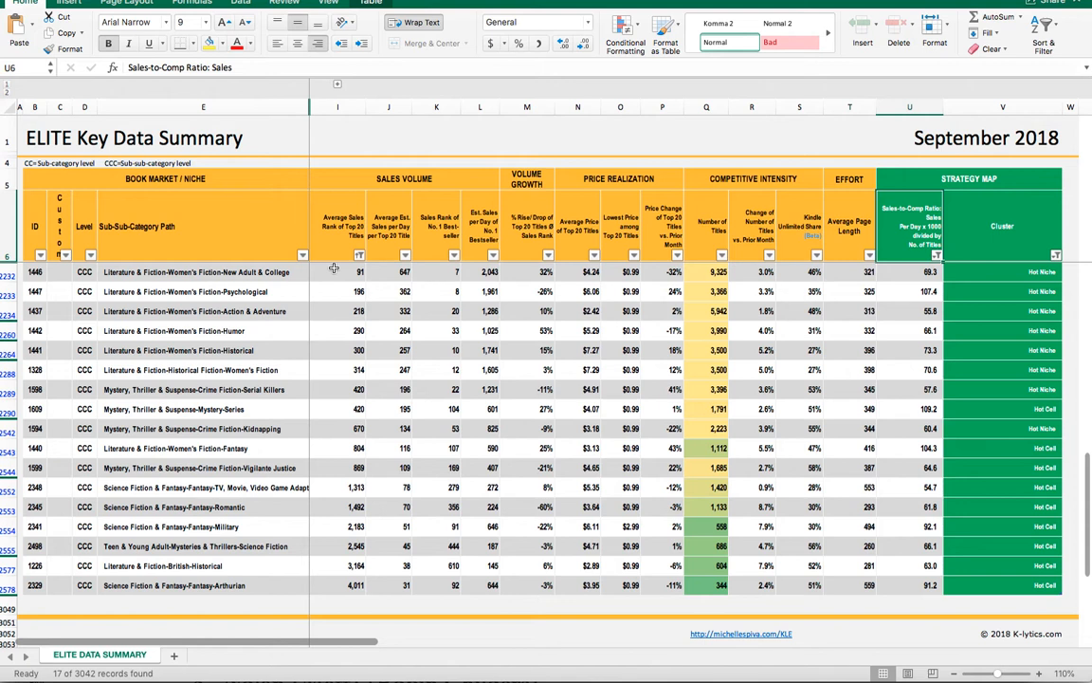
pyautogui.click(4, 275)
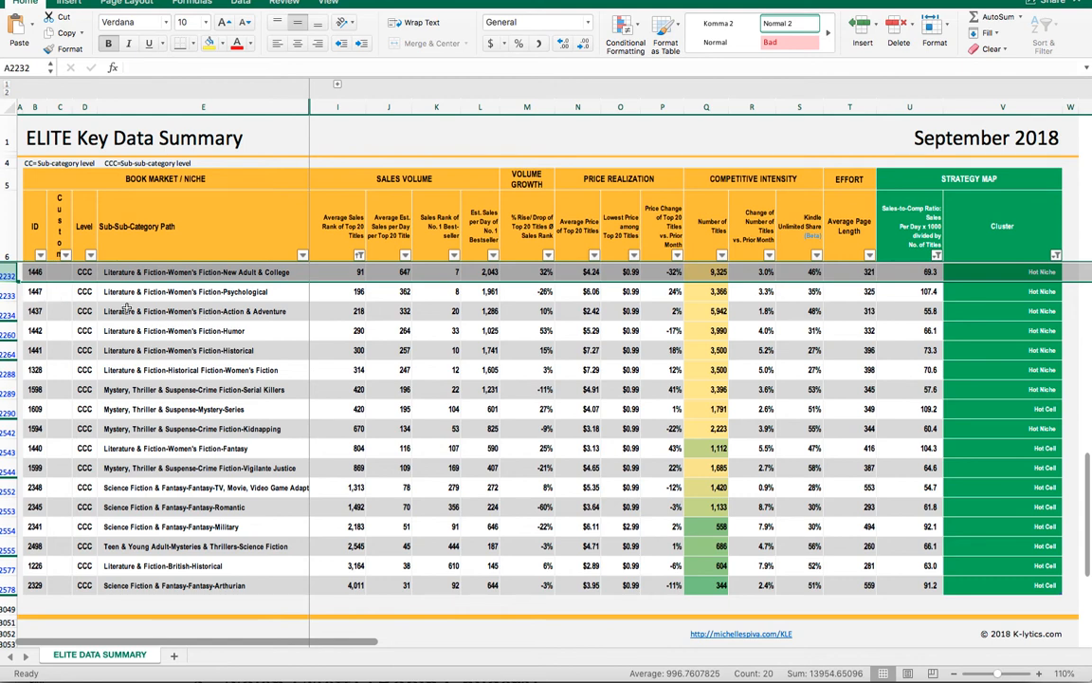
# - Mark the Women's Fiction-Psychological niche with an x in the Custom column
pyautogui.click(63, 291)
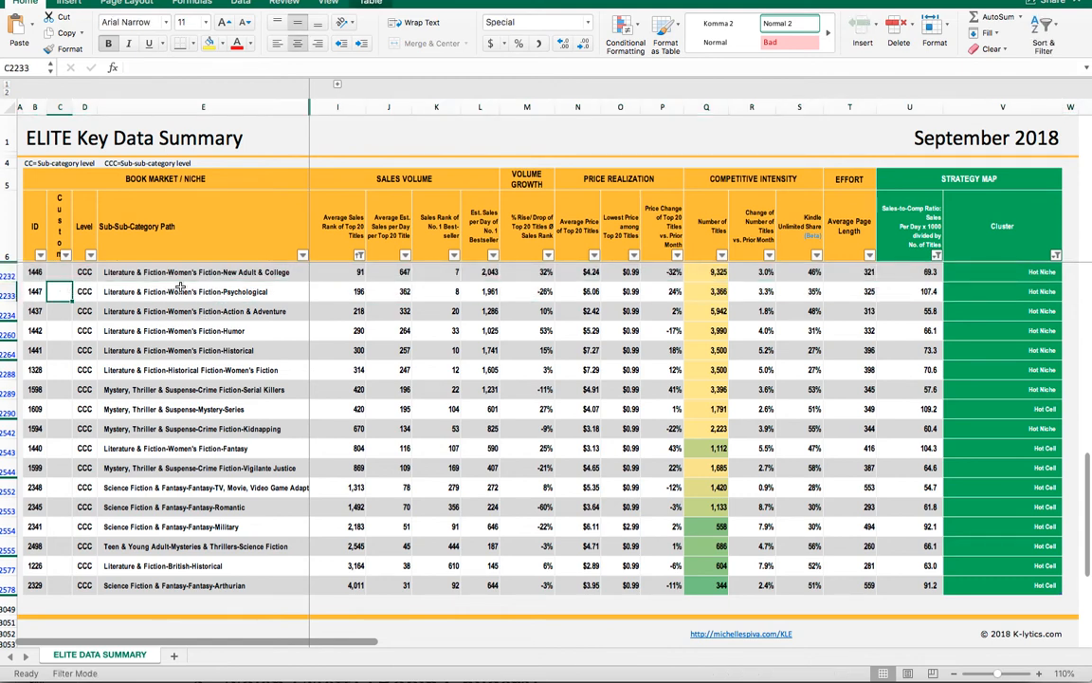
pyautogui.click(244, 296)
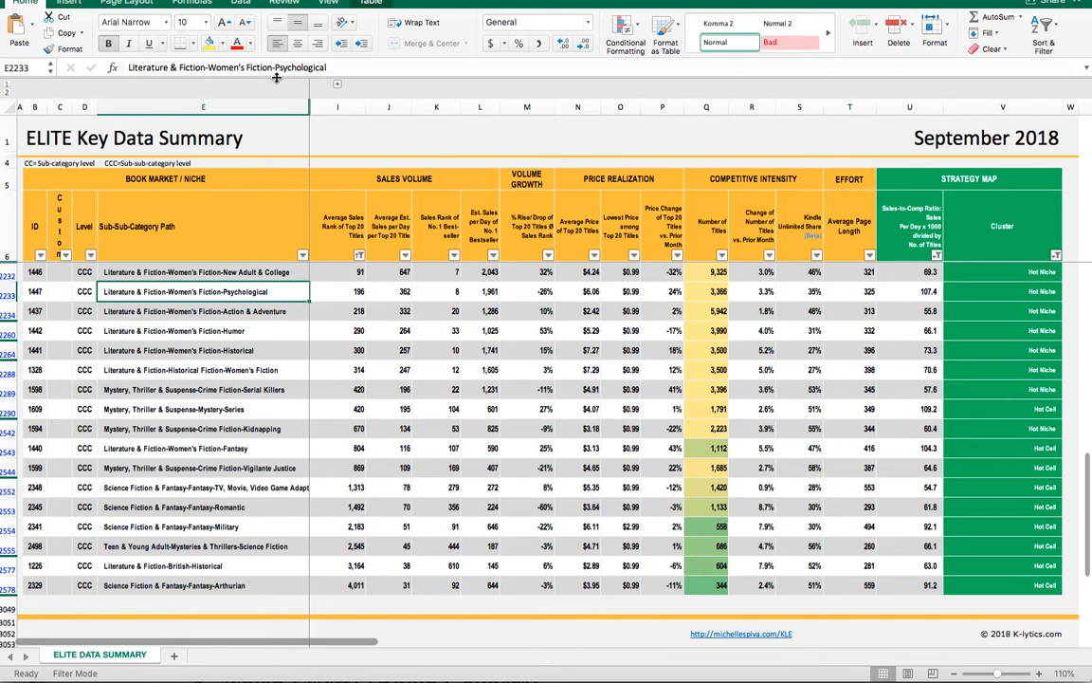
pyautogui.click(60, 291)
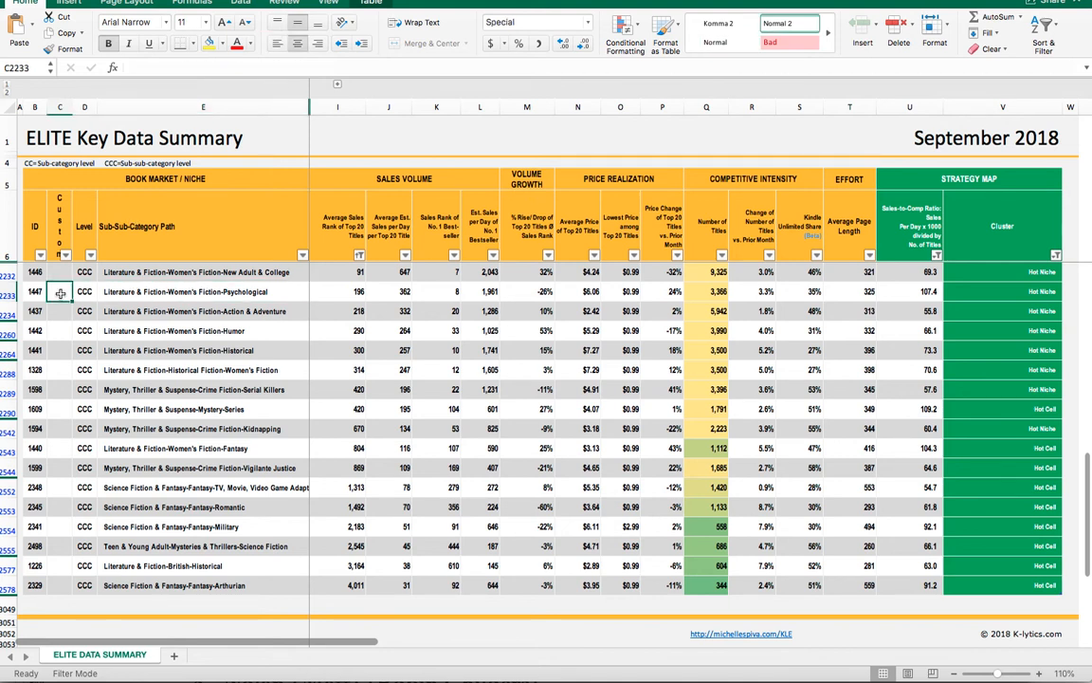
pyautogui.write('x')
pyautogui.press('Return')
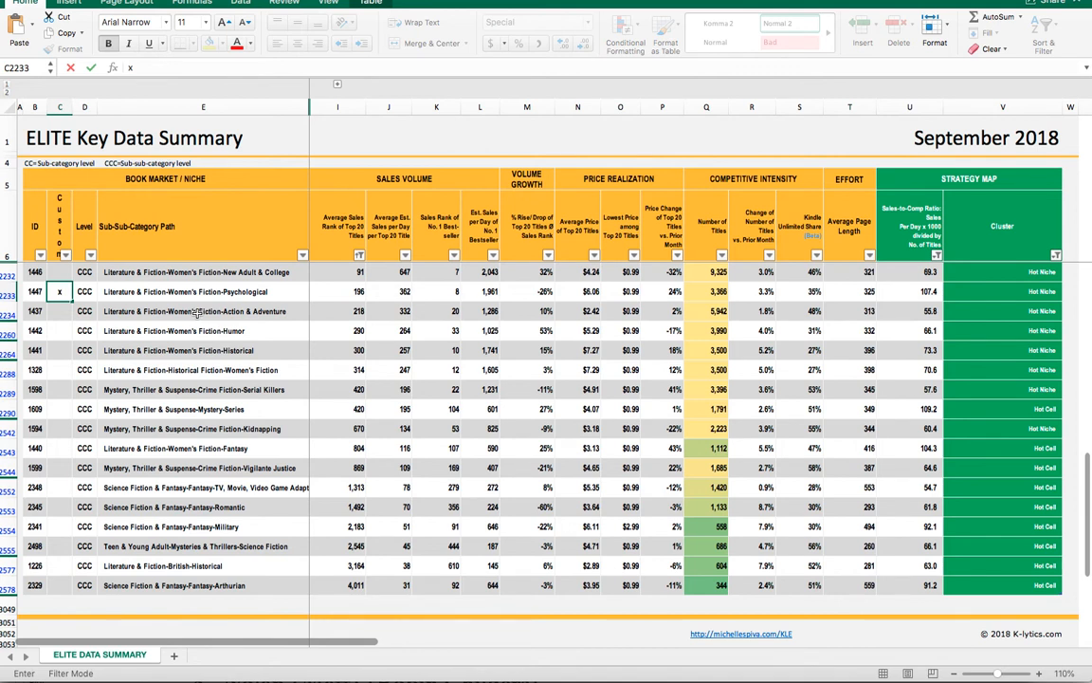
# - Mark the Women's Fiction-Action & Adventure niche with an x in the Custom column
pyautogui.doubleClick(196, 312)
pyautogui.press('Escape')
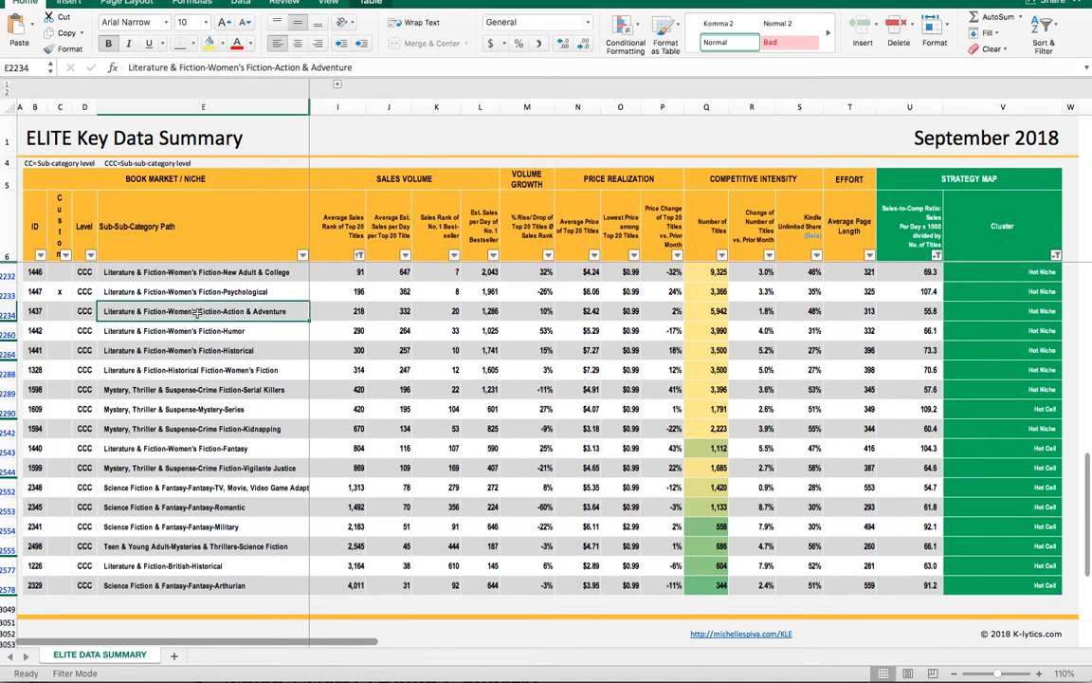
pyautogui.click(60, 311)
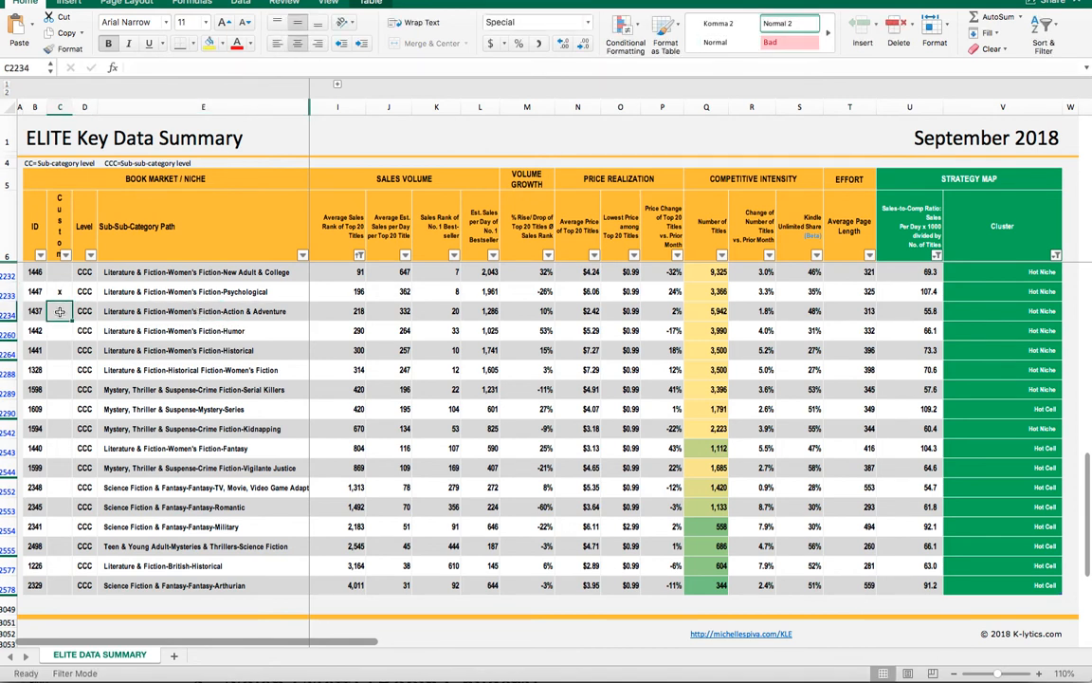
pyautogui.write('x')
pyautogui.press('Return')
# - Mark the Women's Fiction-Humor niche with an x in the Custom column
pyautogui.doubleClick(181, 332)
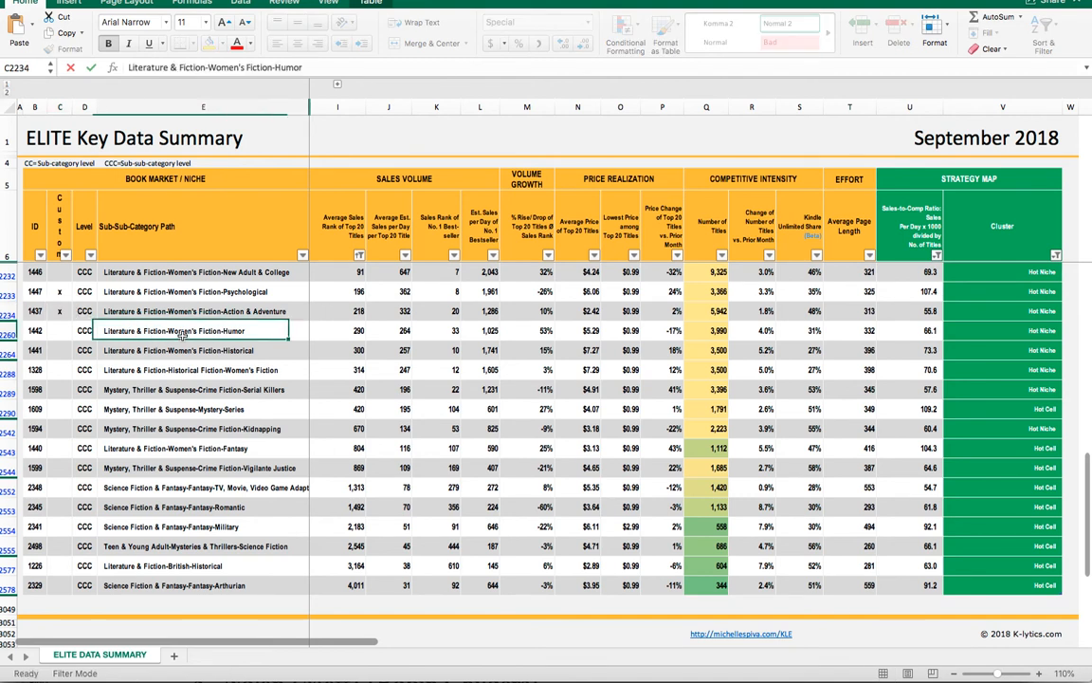
pyautogui.press('Escape')
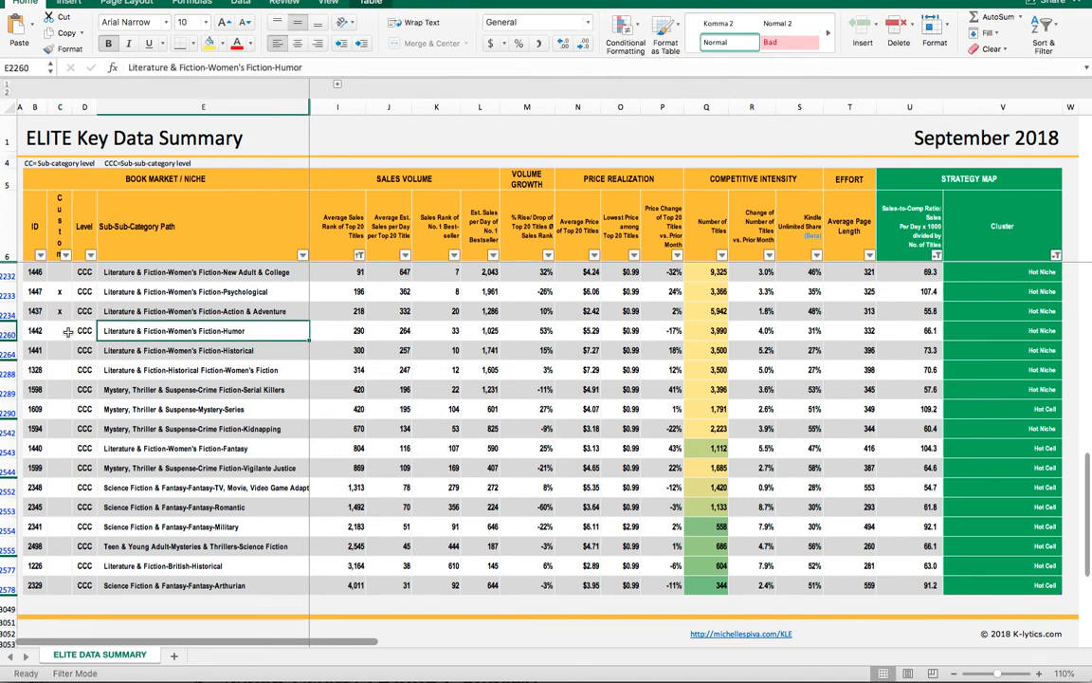
pyautogui.click(68, 331)
pyautogui.write('x')
pyautogui.press('Return')
# - Review the following niche names and mark Mystery, Thriller & Suspense-Mystery-Series with an x in the Custom column
pyautogui.doubleClick(203, 351)
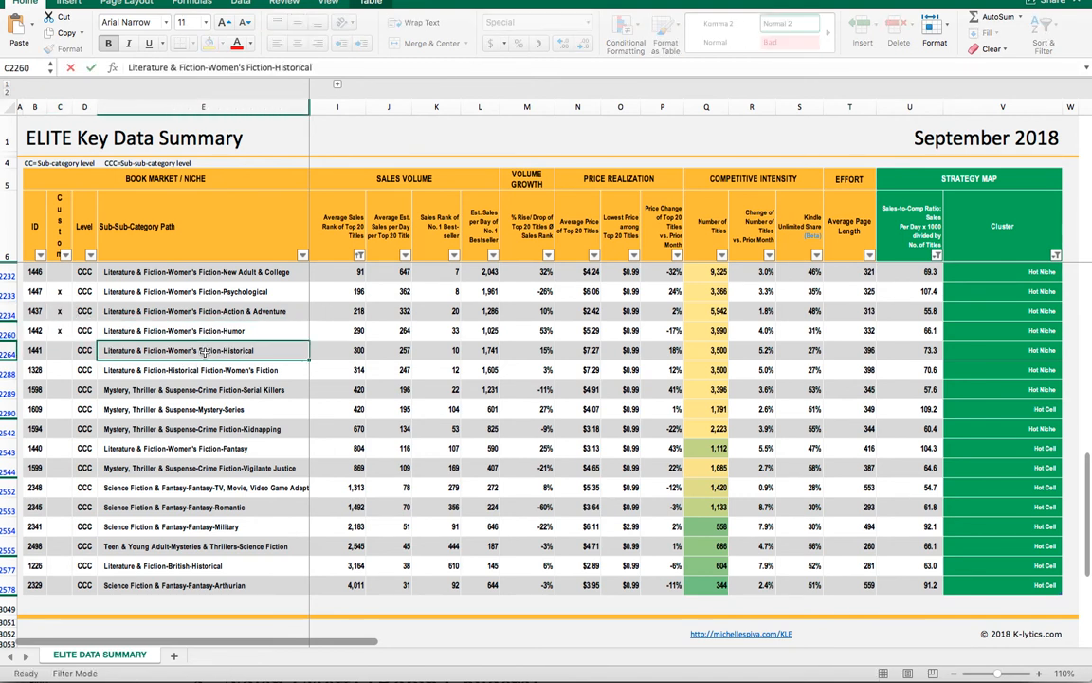
pyautogui.press('Escape')
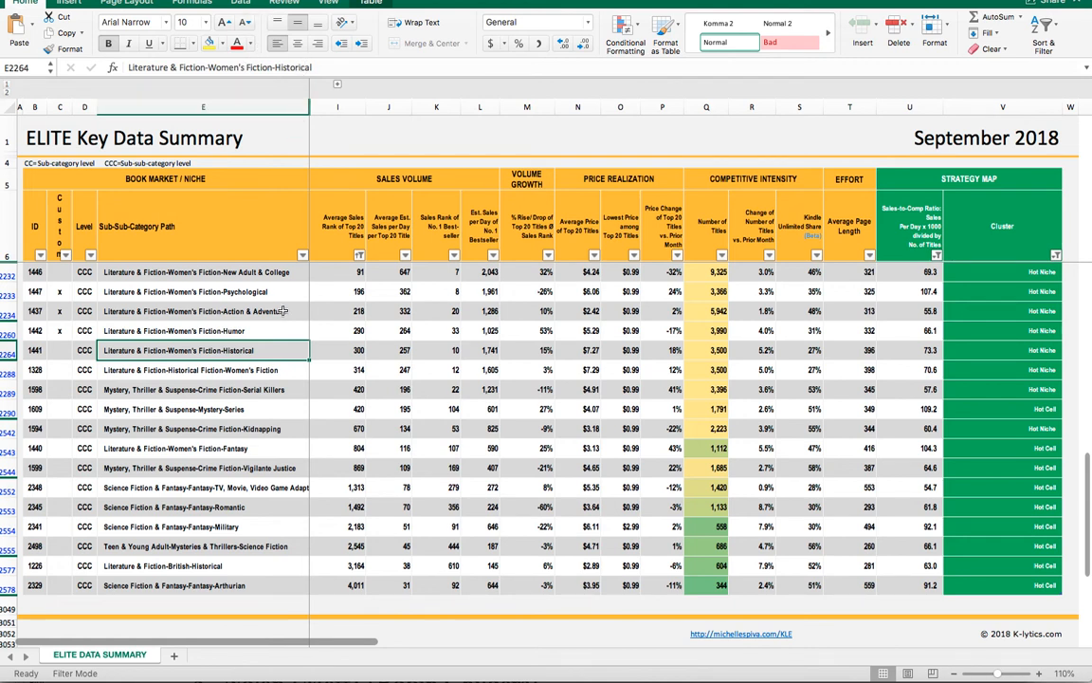
pyautogui.click(262, 374)
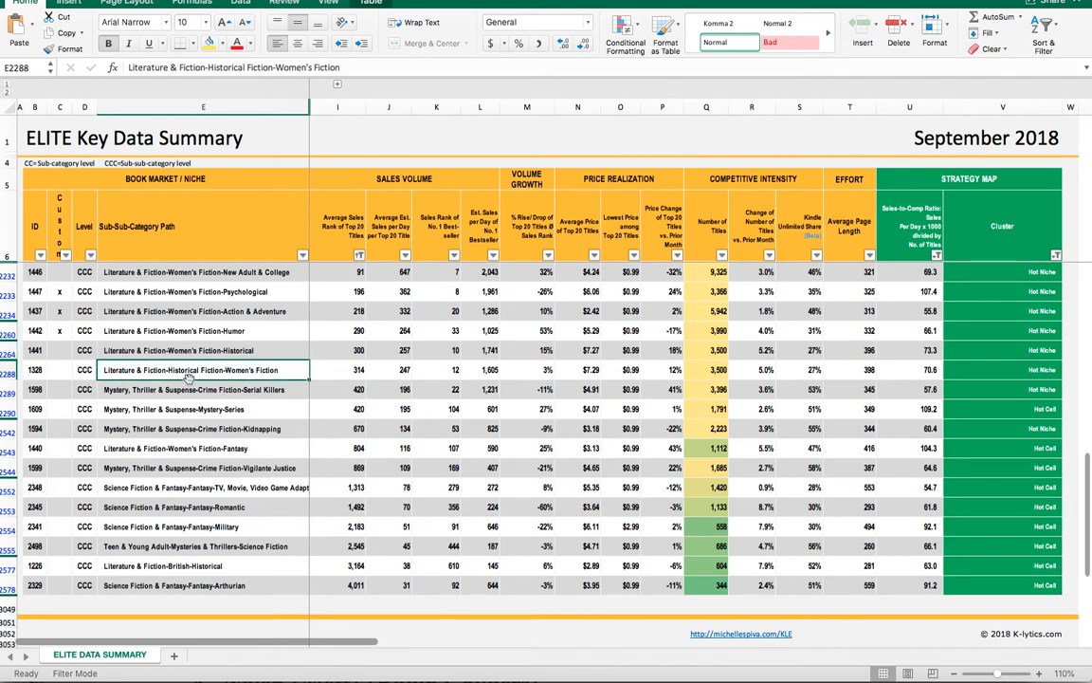
pyautogui.click(199, 389)
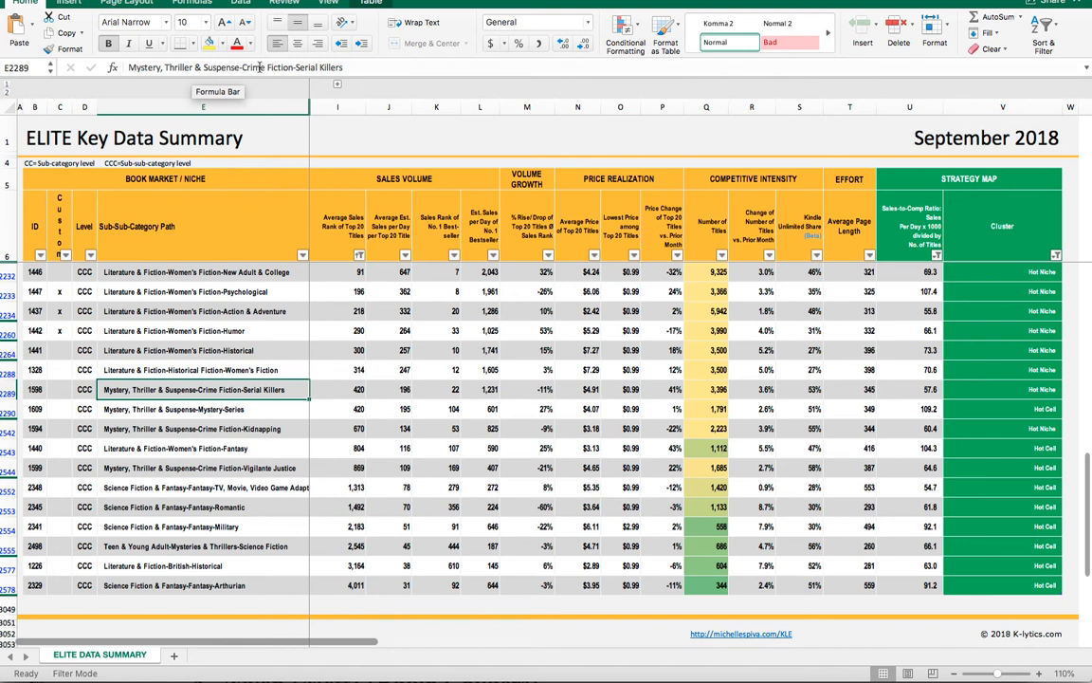
pyautogui.click(230, 408)
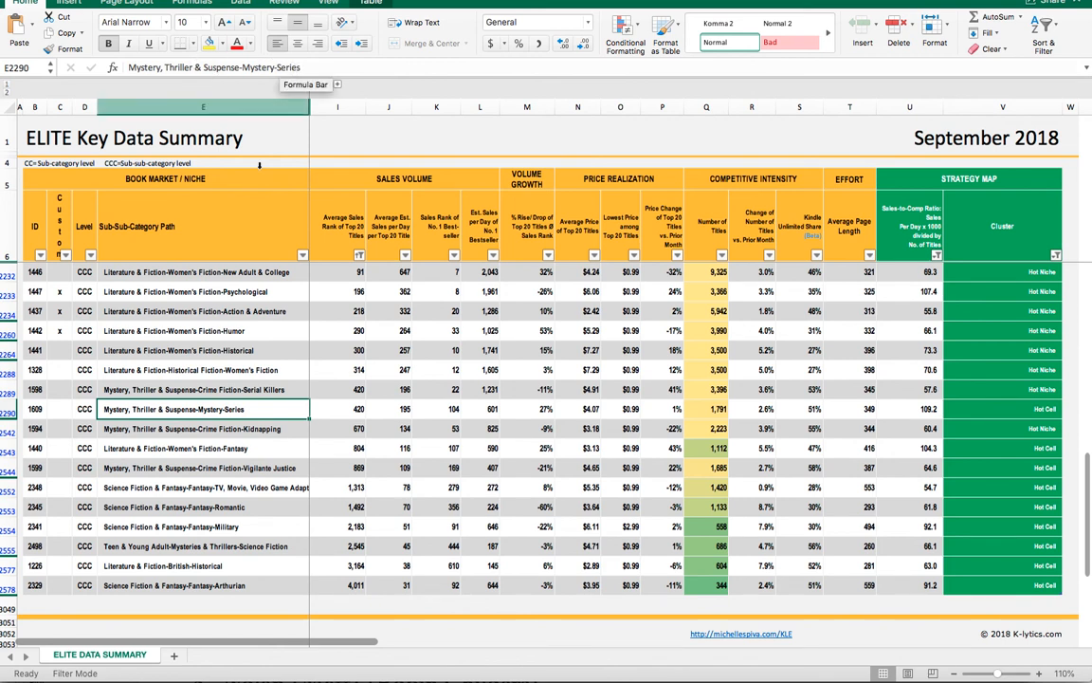
pyautogui.click(62, 409)
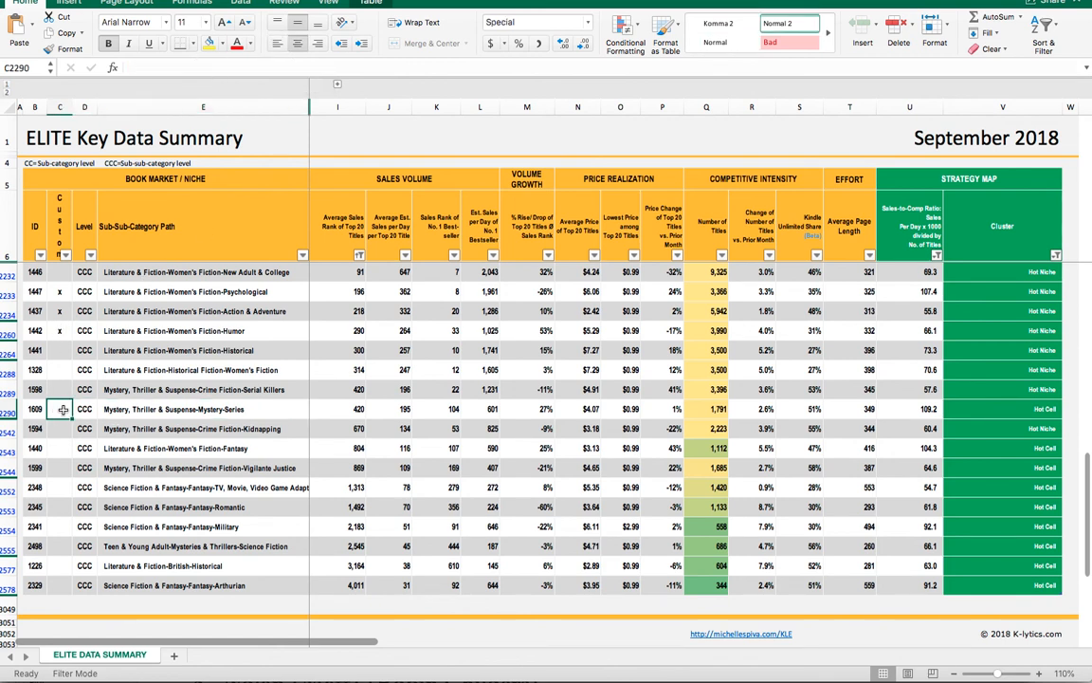
pyautogui.write('x')
# - Mark the Women's Fiction-Fantasy niche with an x in the Custom column
pyautogui.doubleClick(147, 429)
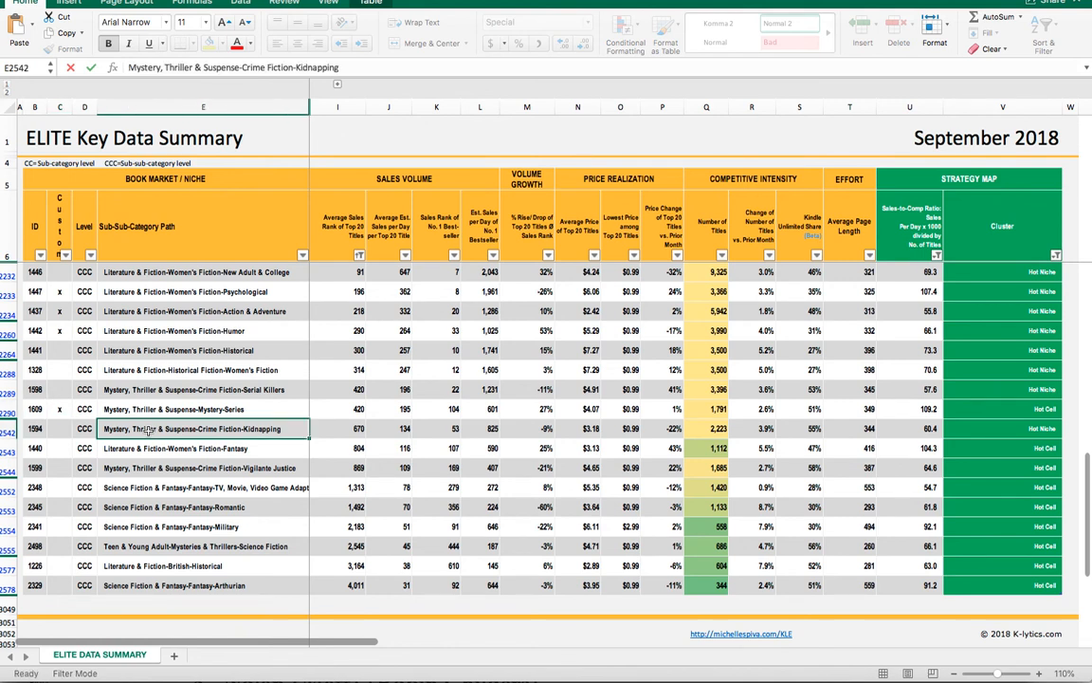
pyautogui.press('Escape')
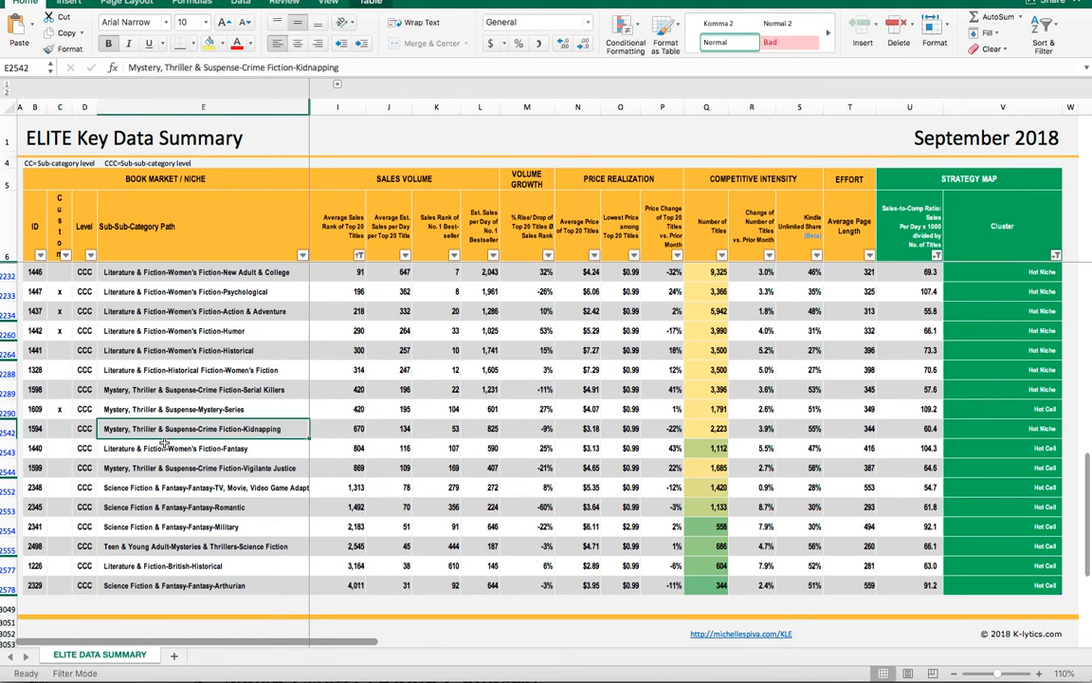
pyautogui.click(219, 450)
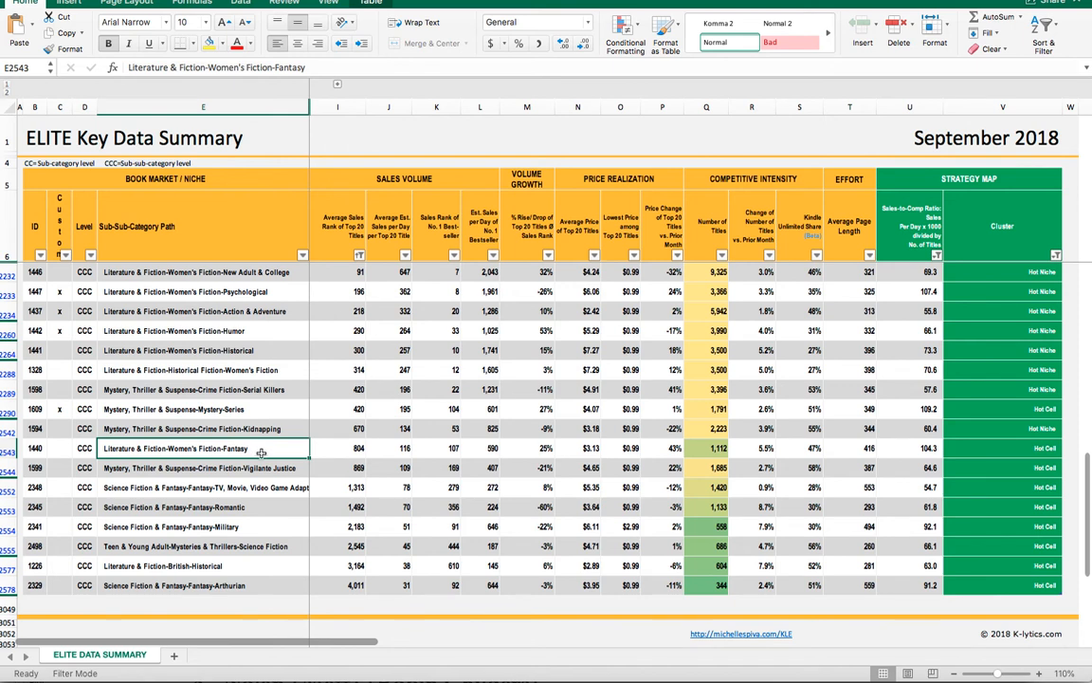
pyautogui.click(61, 446)
pyautogui.write('x')
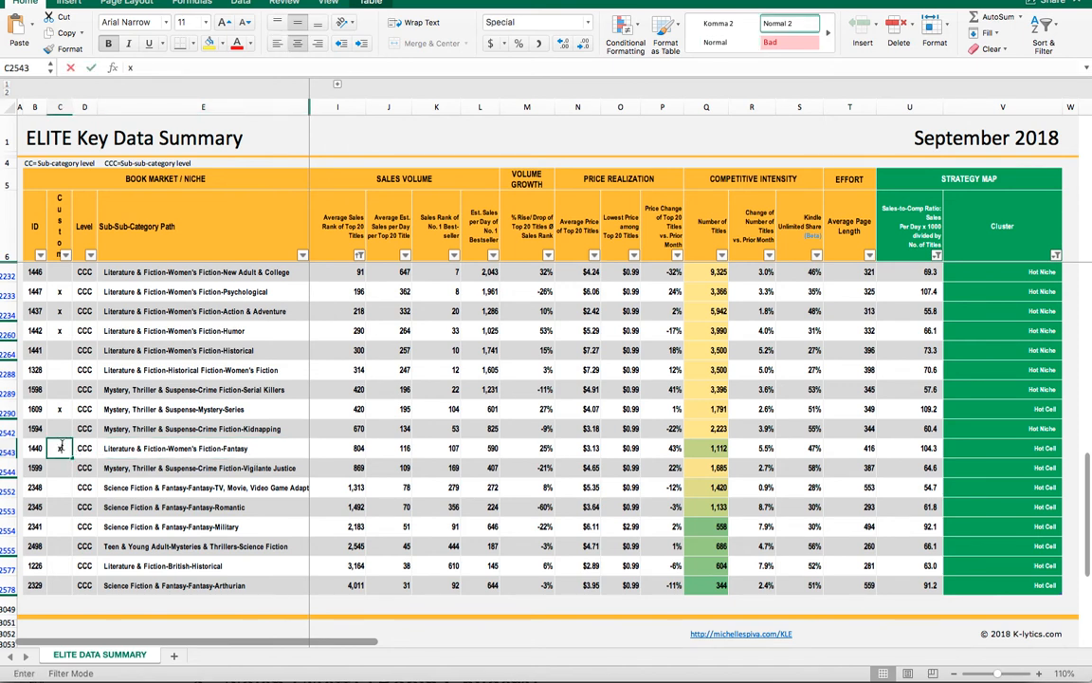
# - Mark the Science Fiction & Fantasy-Fantasy-Romantic niche with an x in the Custom column
pyautogui.click(195, 488)
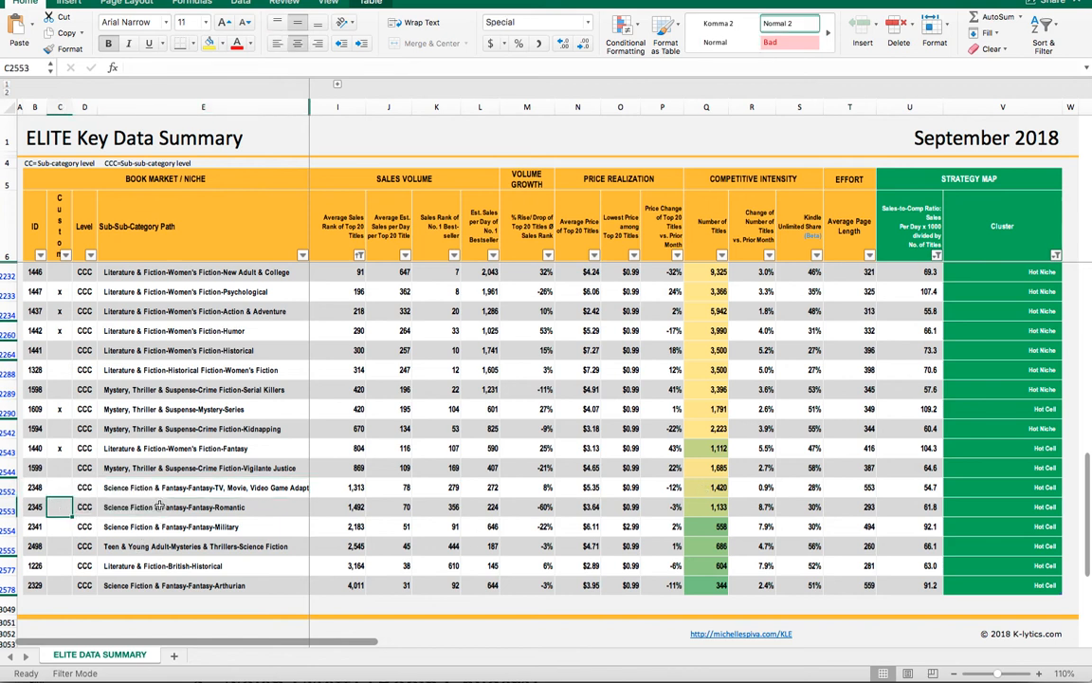
pyautogui.click(160, 506)
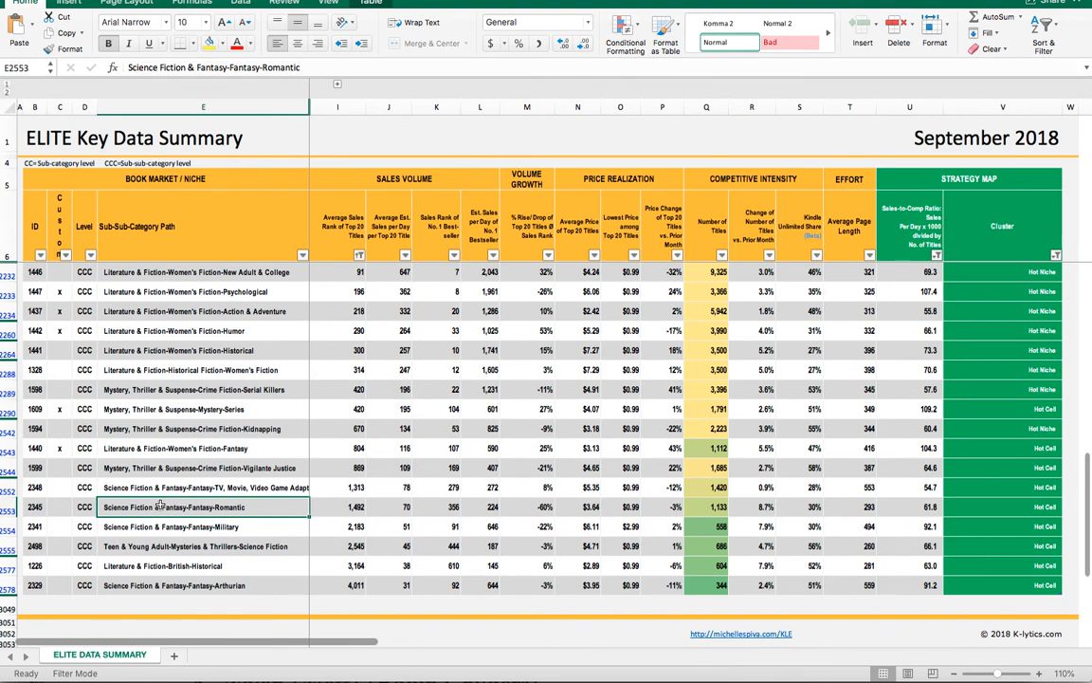
pyautogui.click(55, 508)
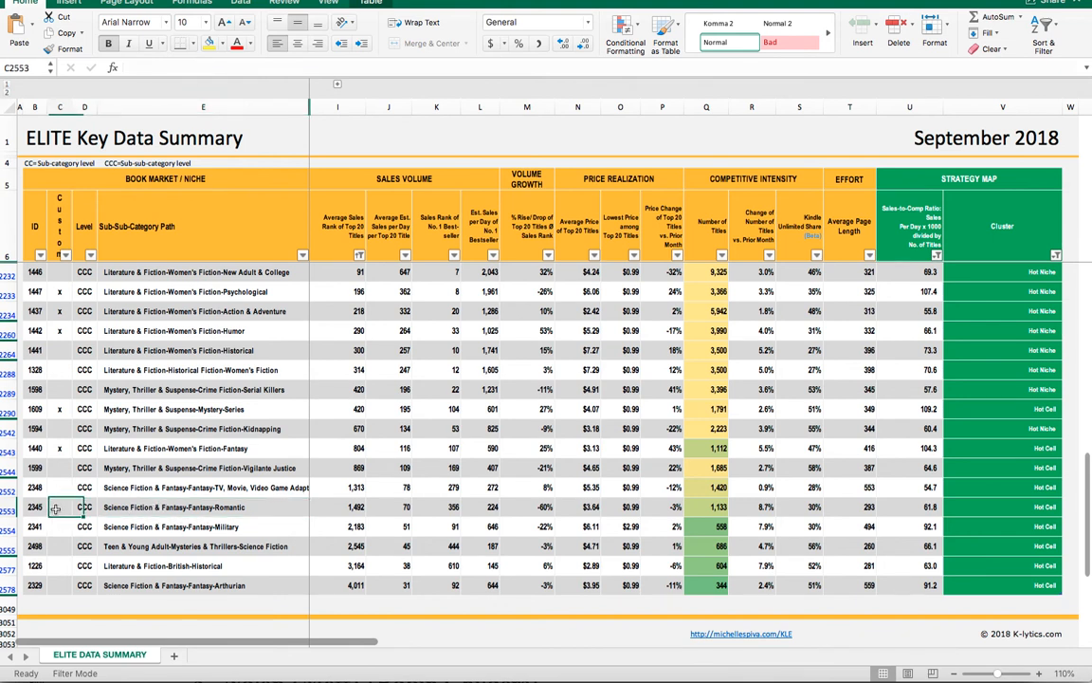
pyautogui.write('x')
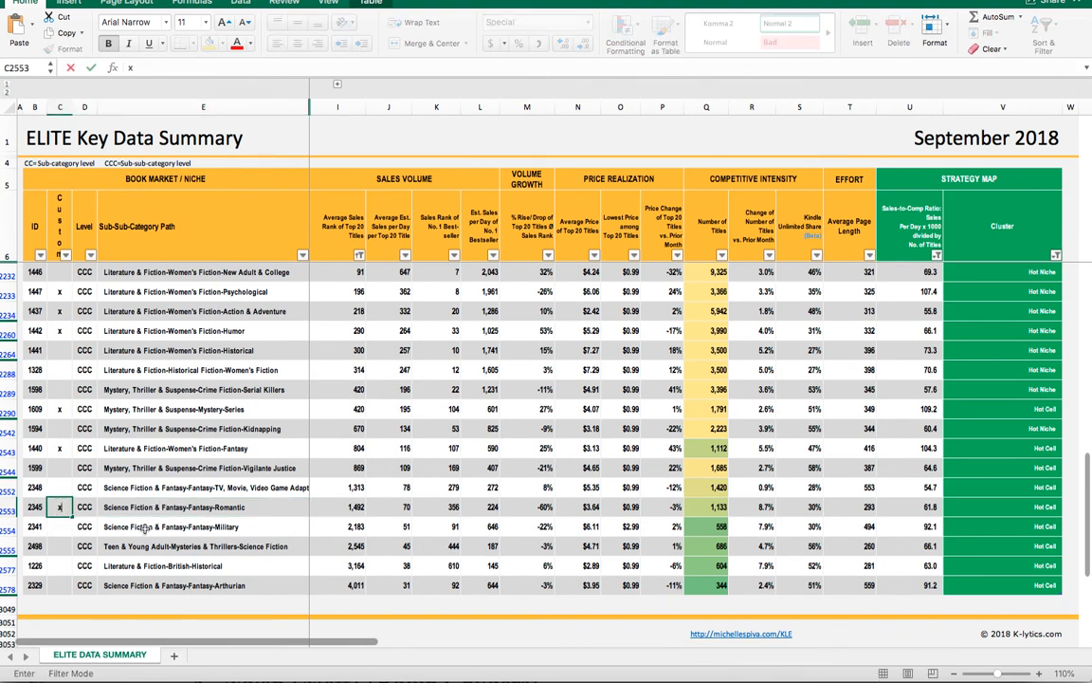
pyautogui.doubleClick(189, 527)
pyautogui.press('Escape')
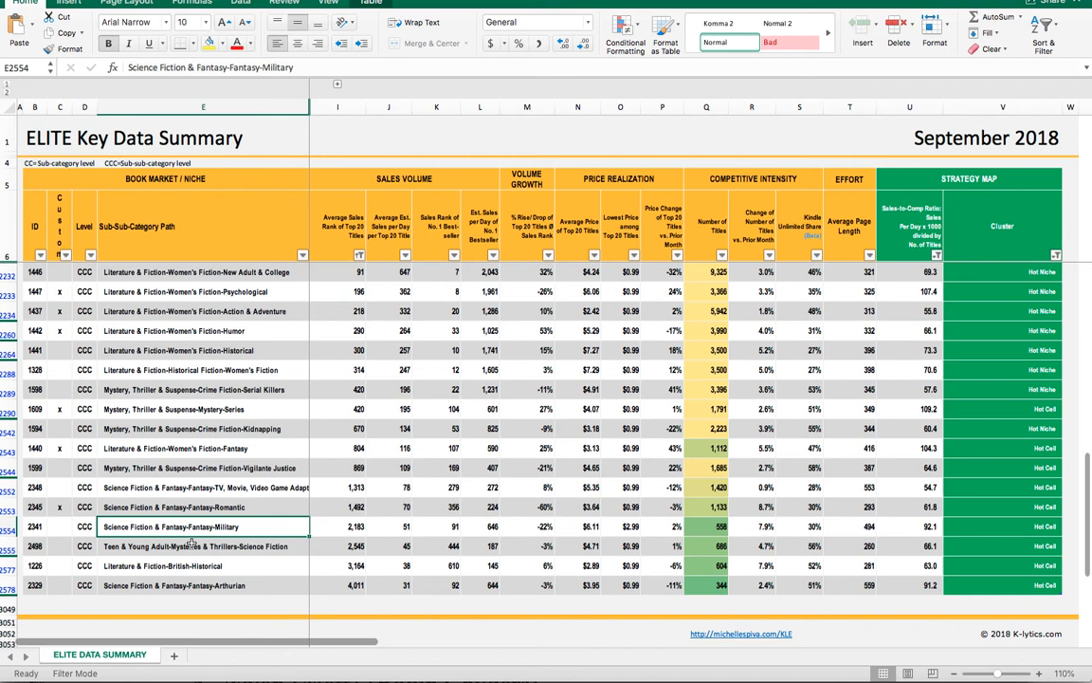
# - Review the remaining rows and mark the Fantasy-TV, Movie, Video Game Adaptations niche with an x in the Custom column
pyautogui.click(707, 527)
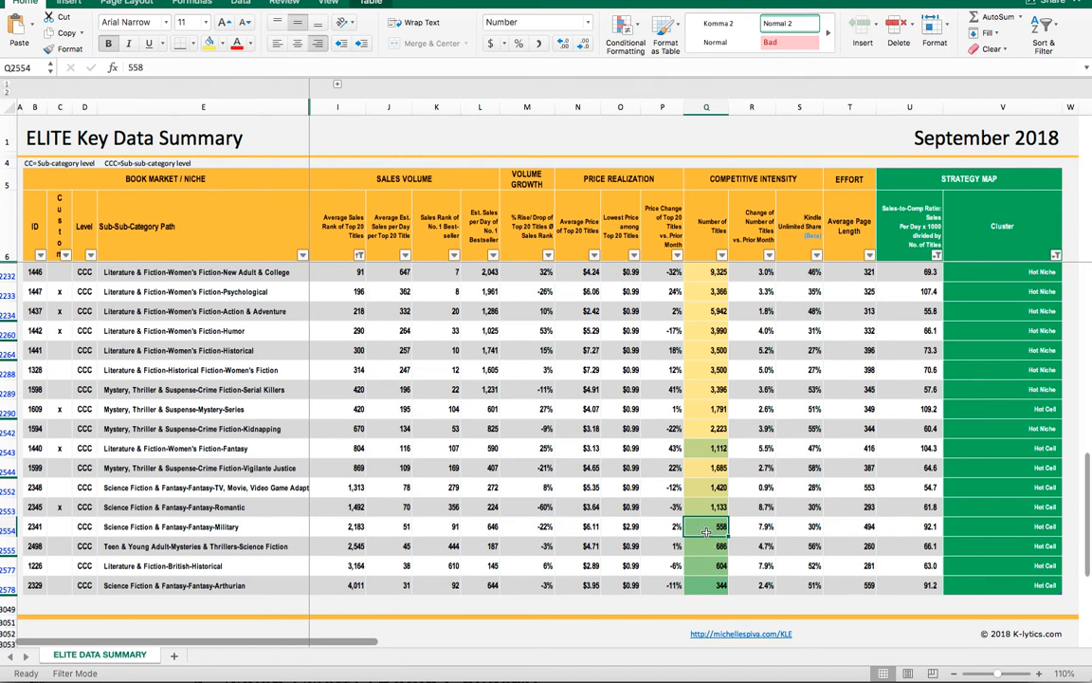
pyautogui.click(225, 546)
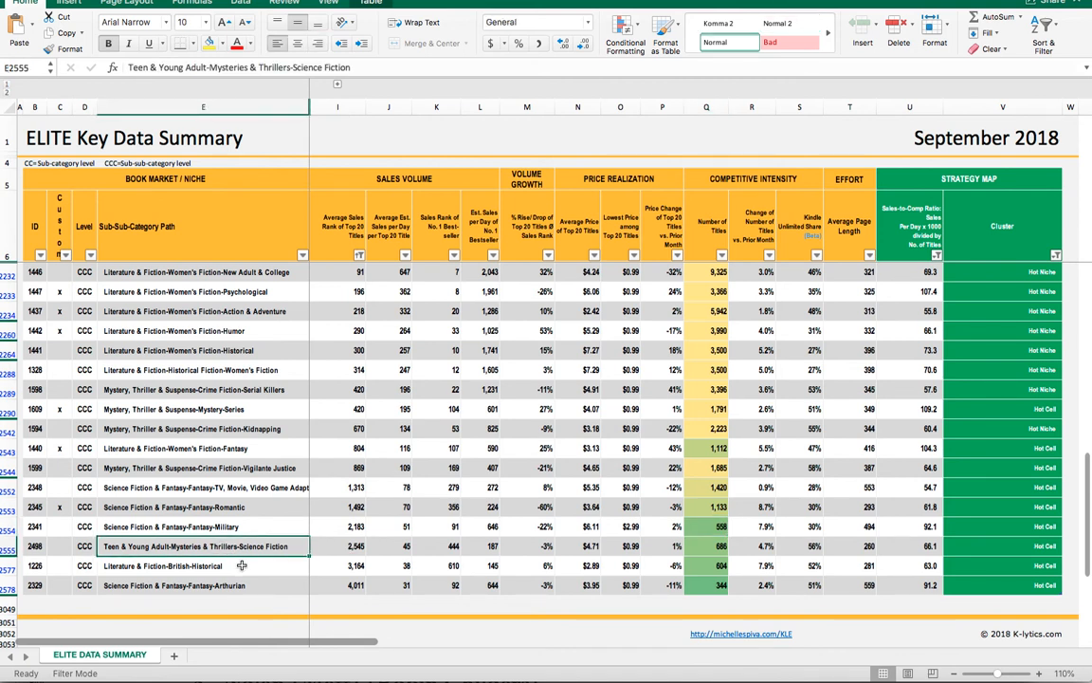
pyautogui.click(241, 565)
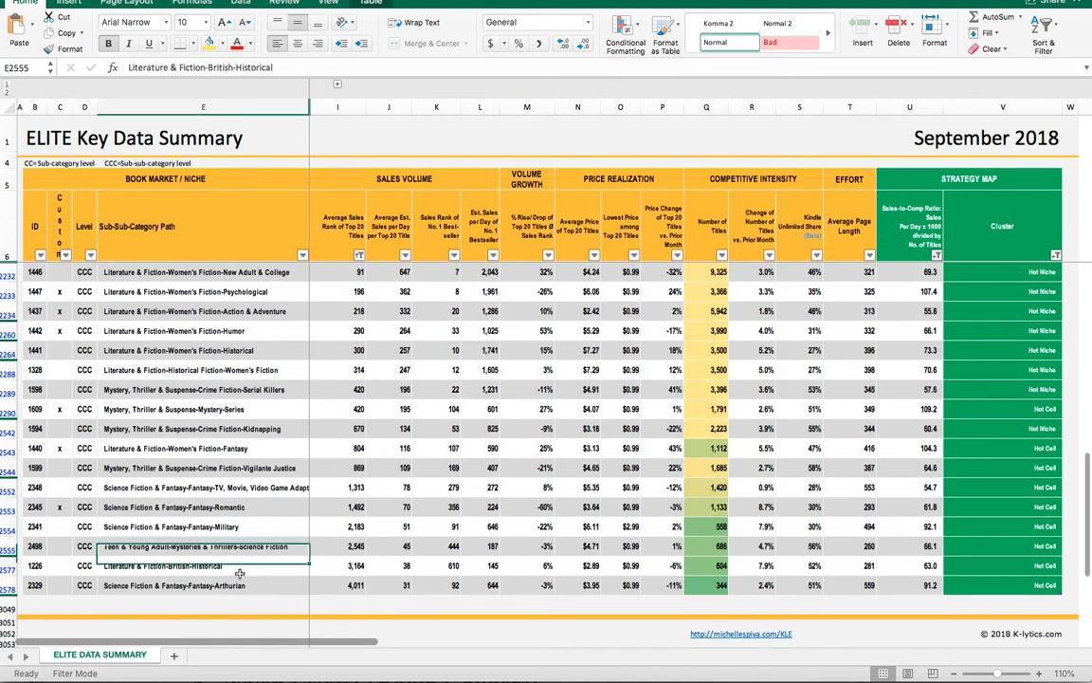
pyautogui.click(245, 586)
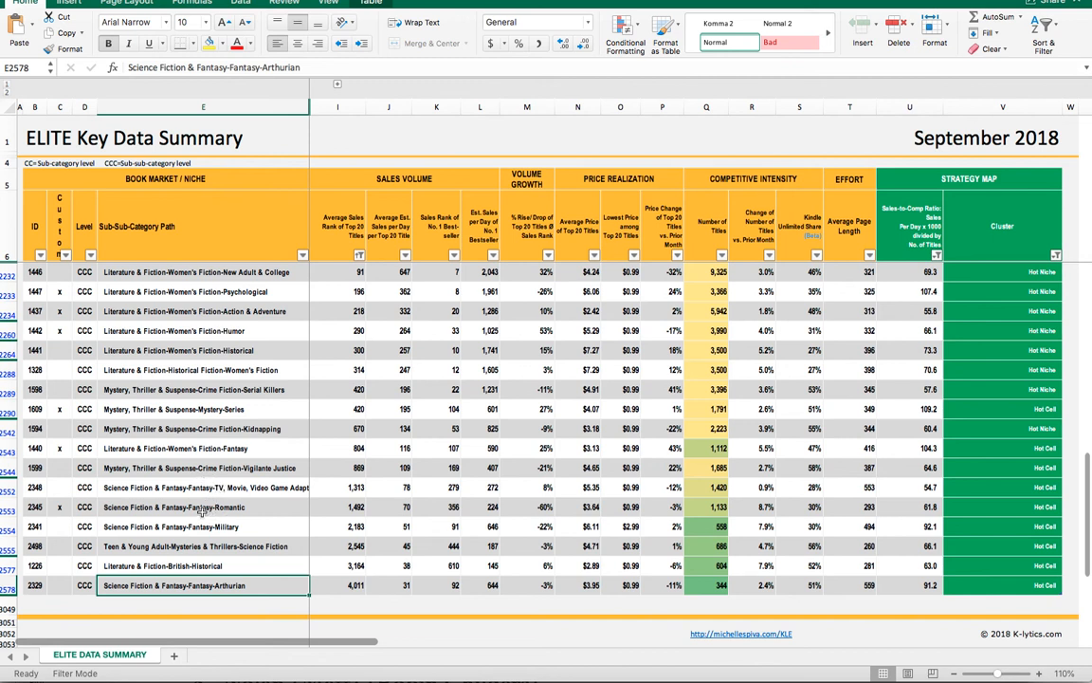
pyautogui.click(59, 488)
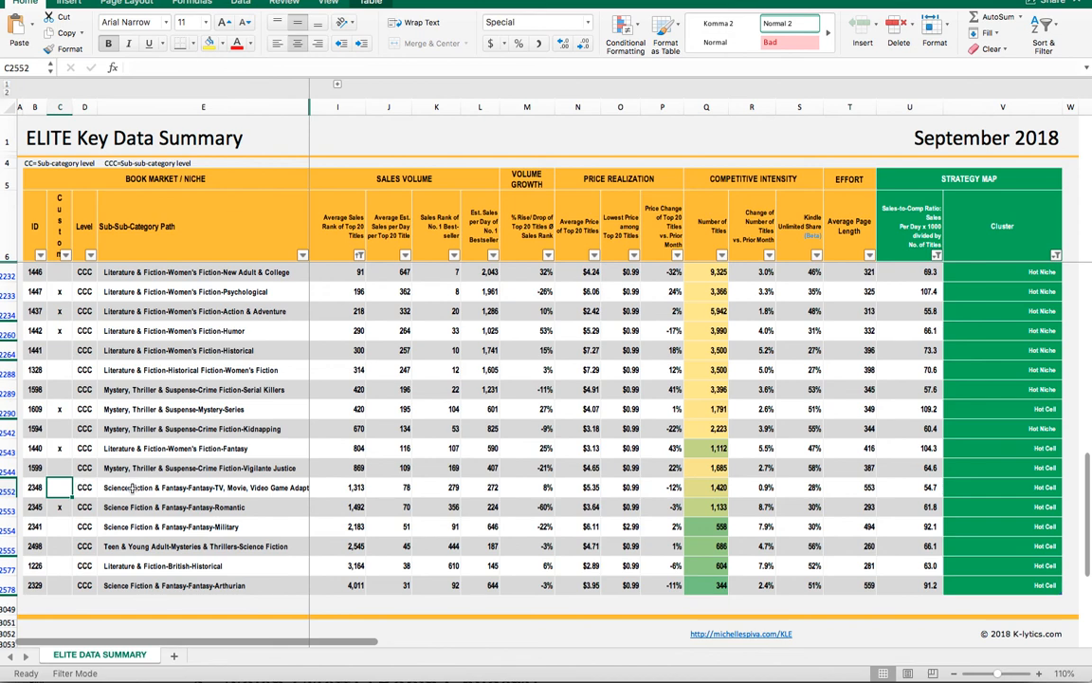
pyautogui.write('x')
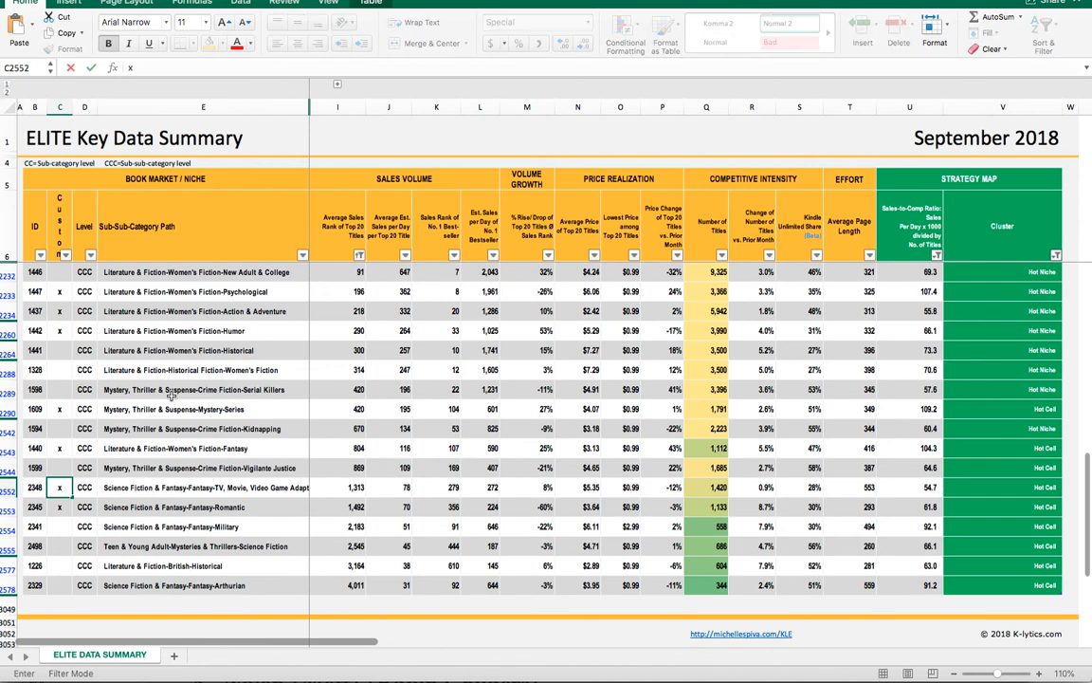
# - Filter the Custom column to hide blanks so only the x-marked niches show
pyautogui.click(66, 254)
pyautogui.click(105, 349)
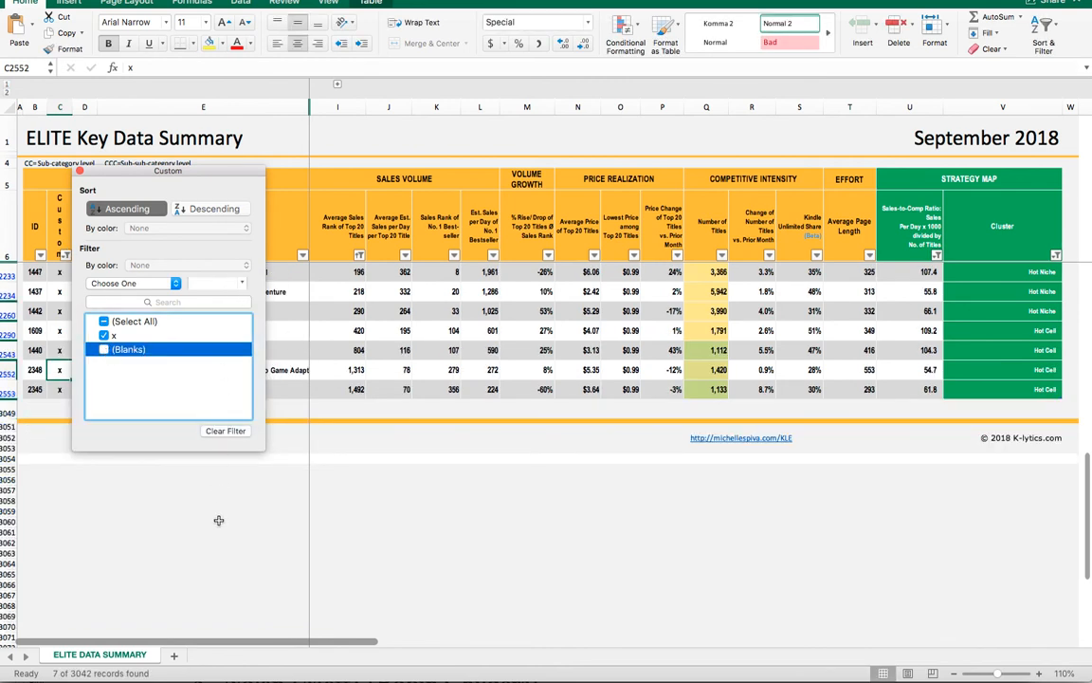
pyautogui.click(230, 493)
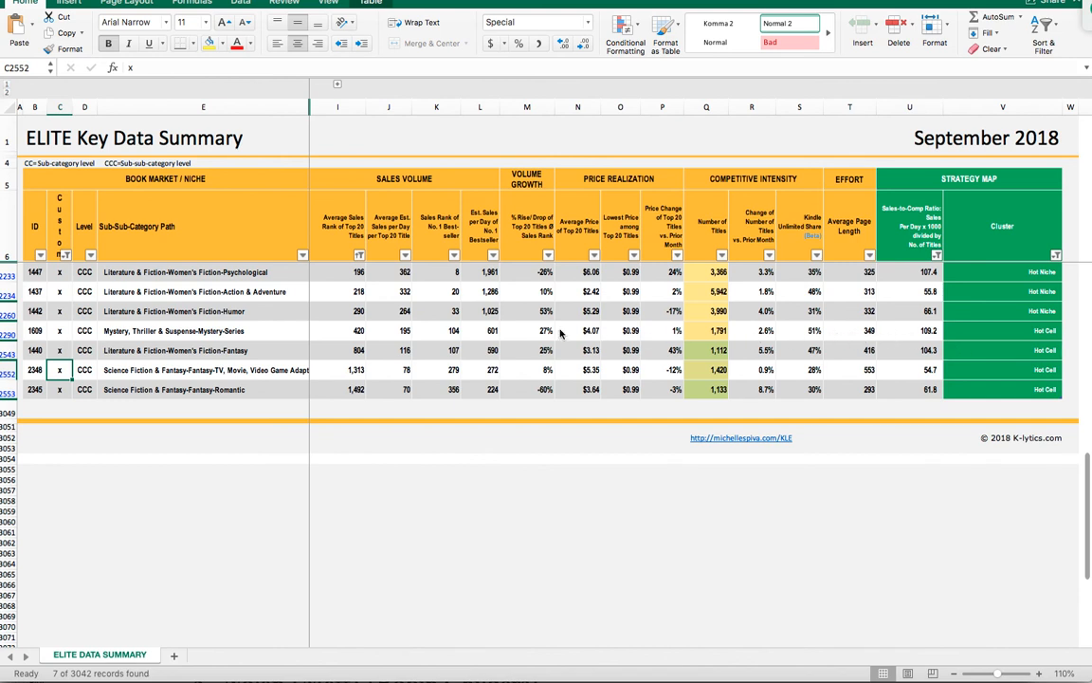
# - Compare the niche names and Sales-to-Comp Ratios of the shortlisted rows
pyautogui.click(224, 331)
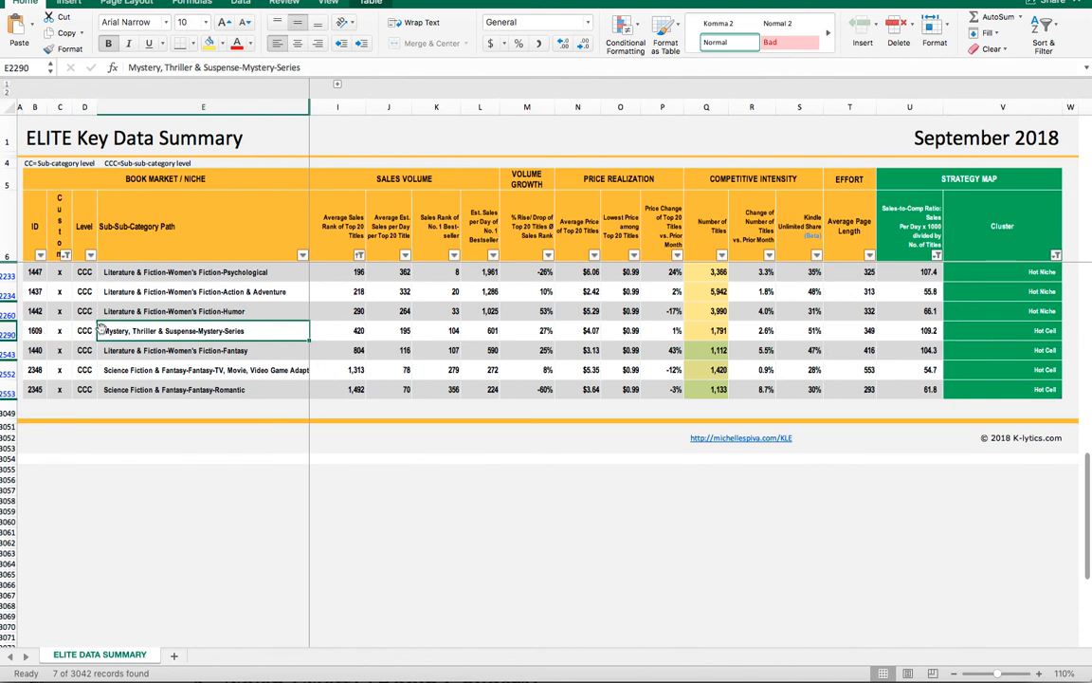
pyautogui.click(229, 348)
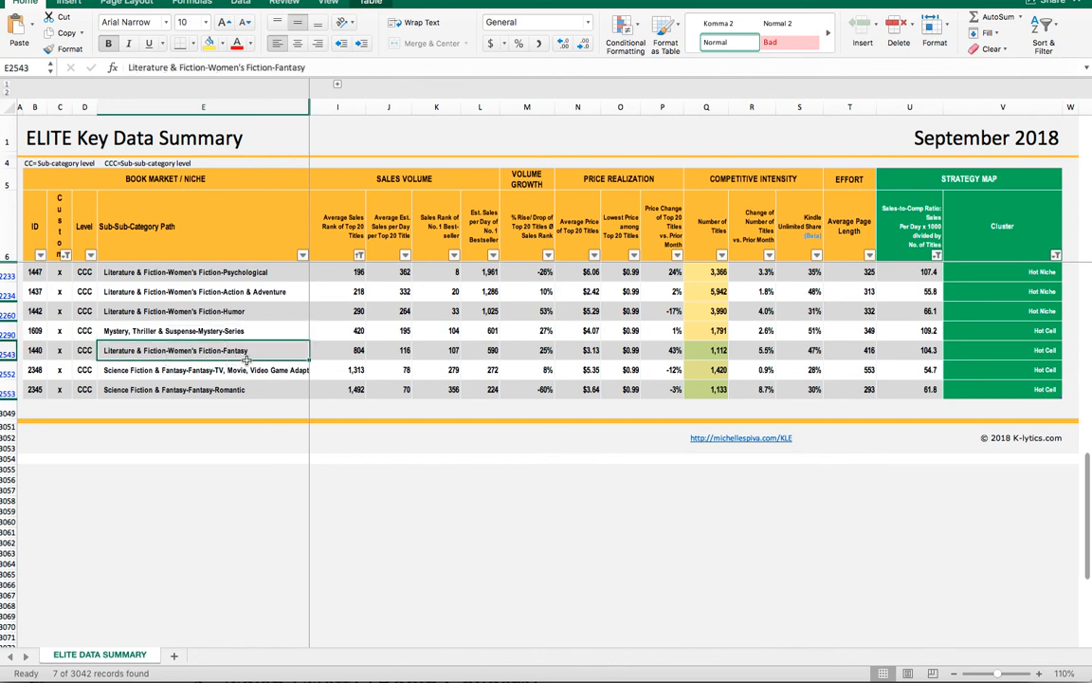
pyautogui.click(930, 331)
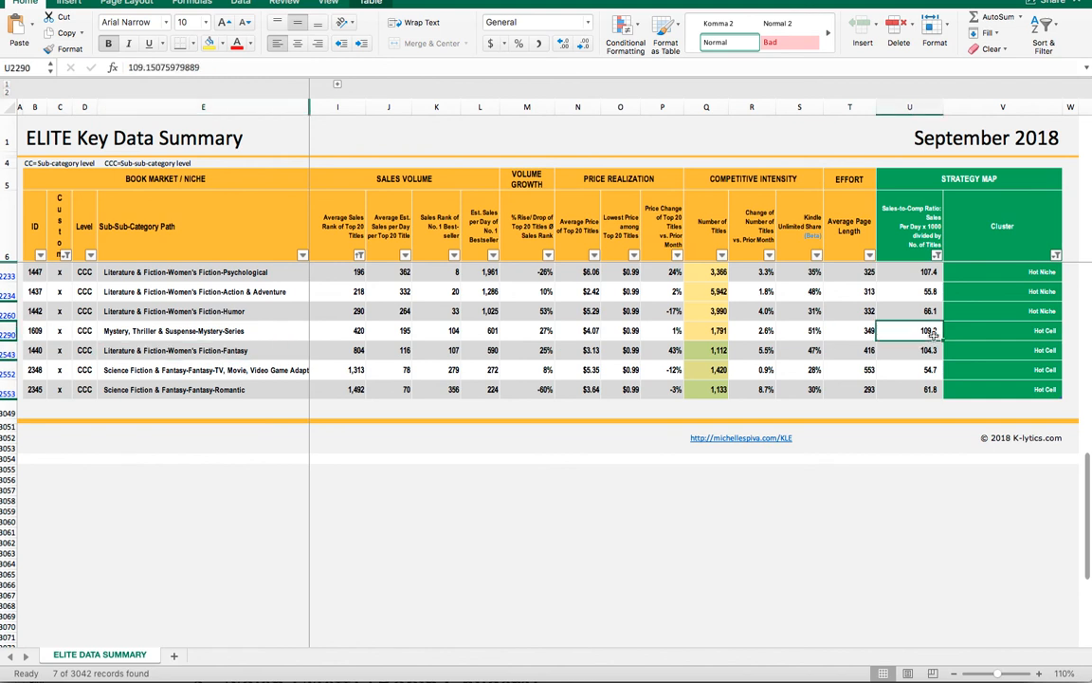
pyautogui.press('Down')
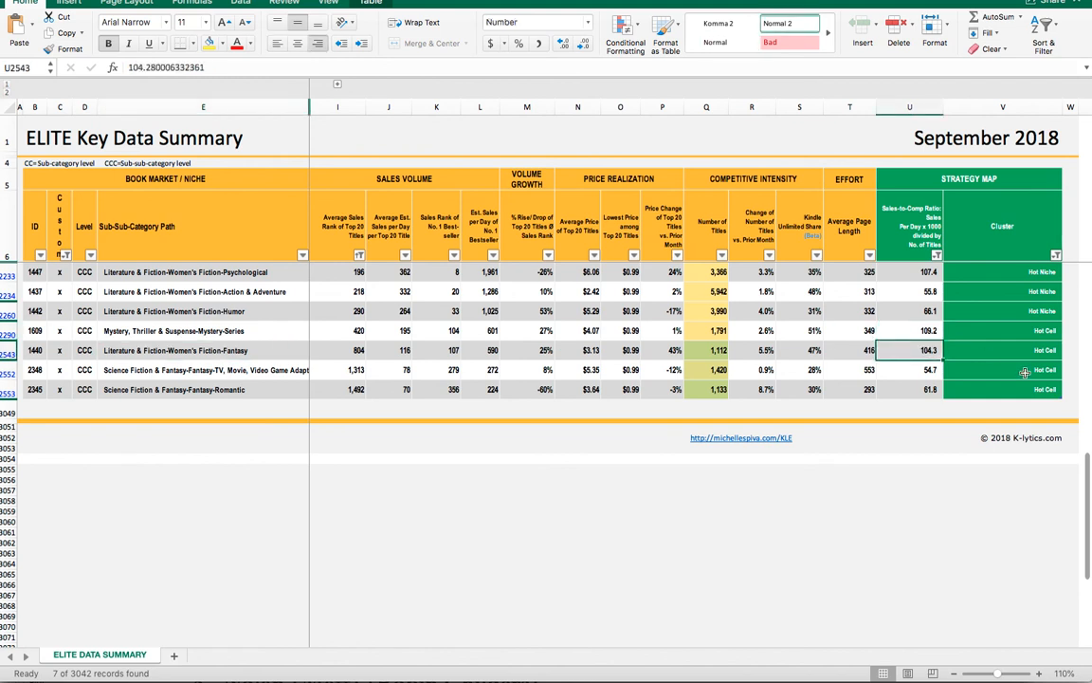
# - Inspect the shortlisted niches' number of titles, title growth, Kindle Unlimited share, average price and cluster, focusing on the Women's Fiction-Fantasy row
pyautogui.click(705, 336)
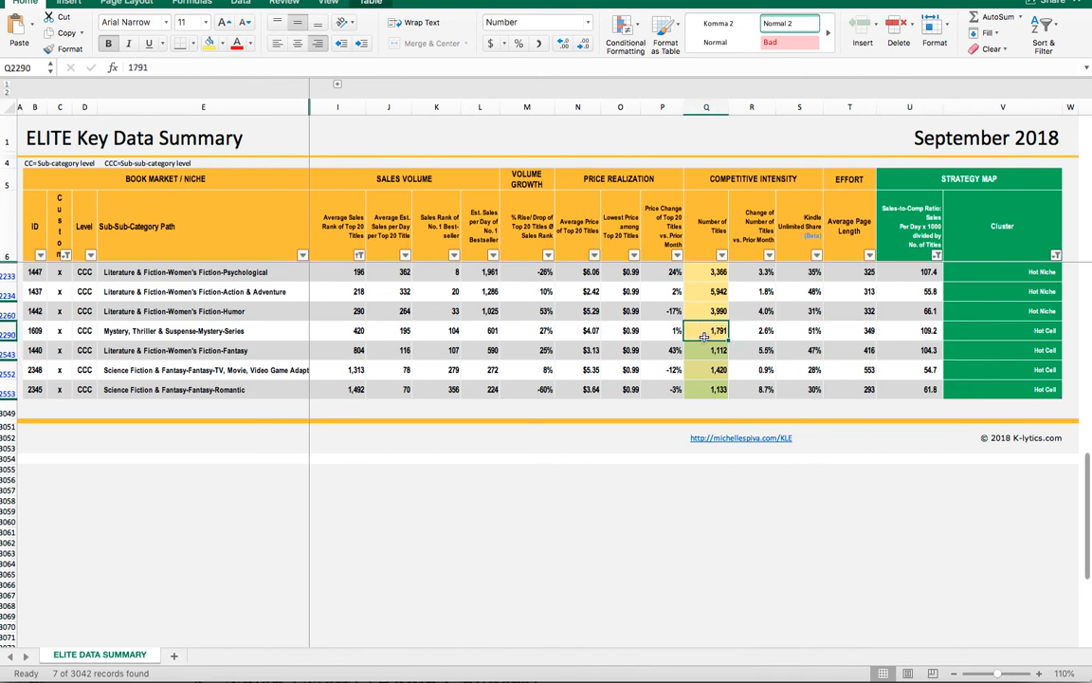
pyautogui.click(718, 353)
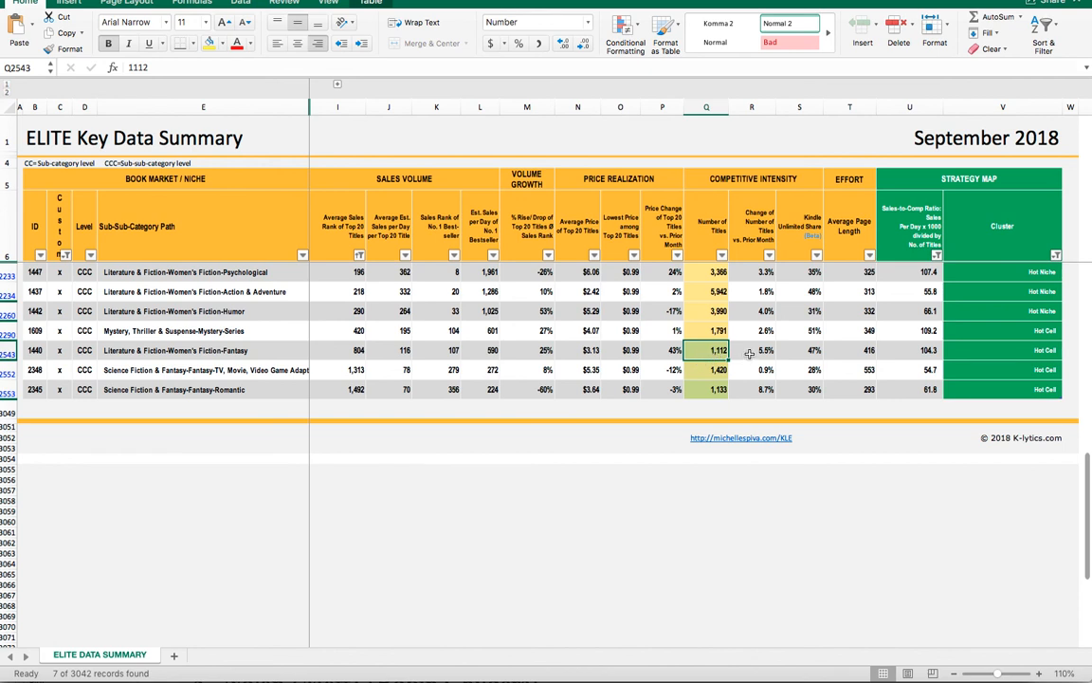
pyautogui.click(758, 332)
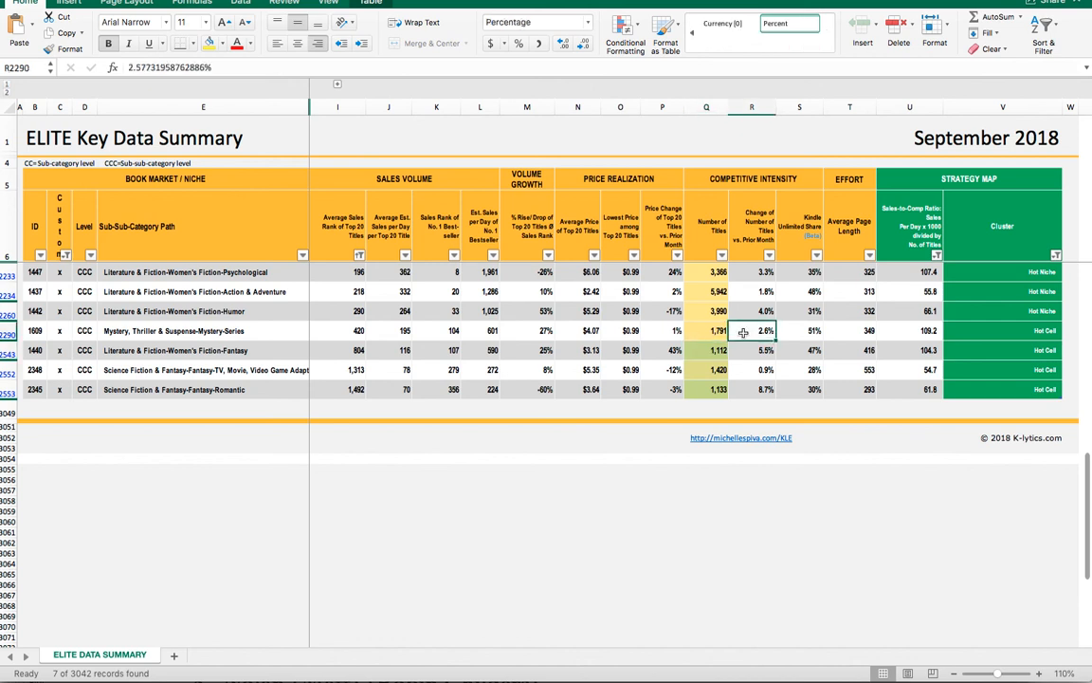
pyautogui.click(747, 350)
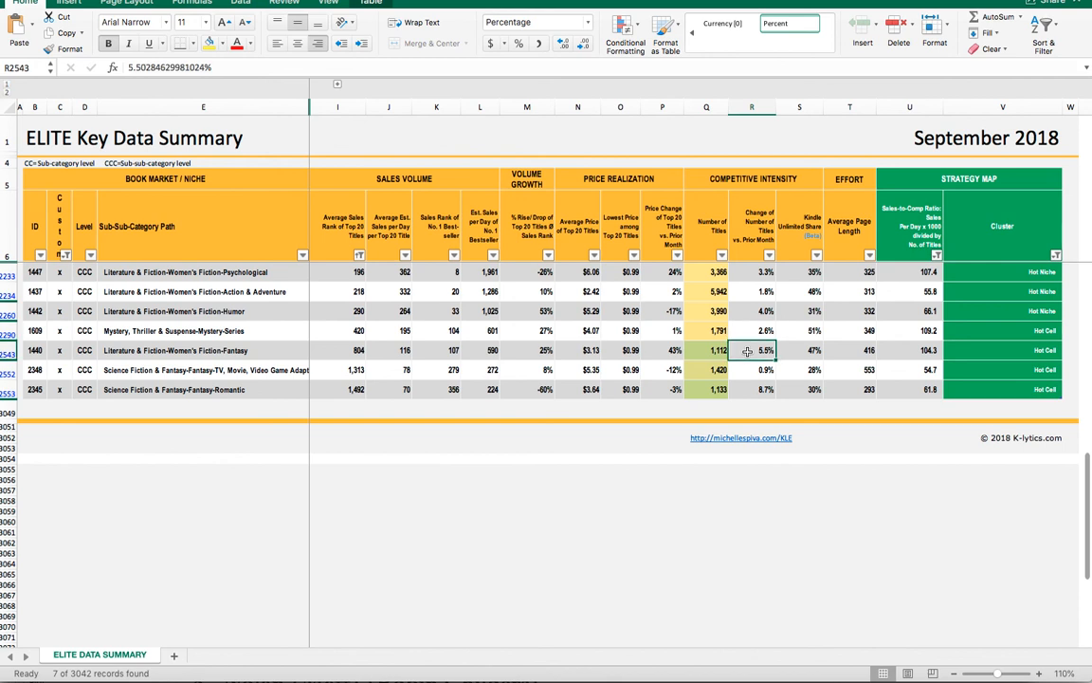
pyautogui.press('Right')
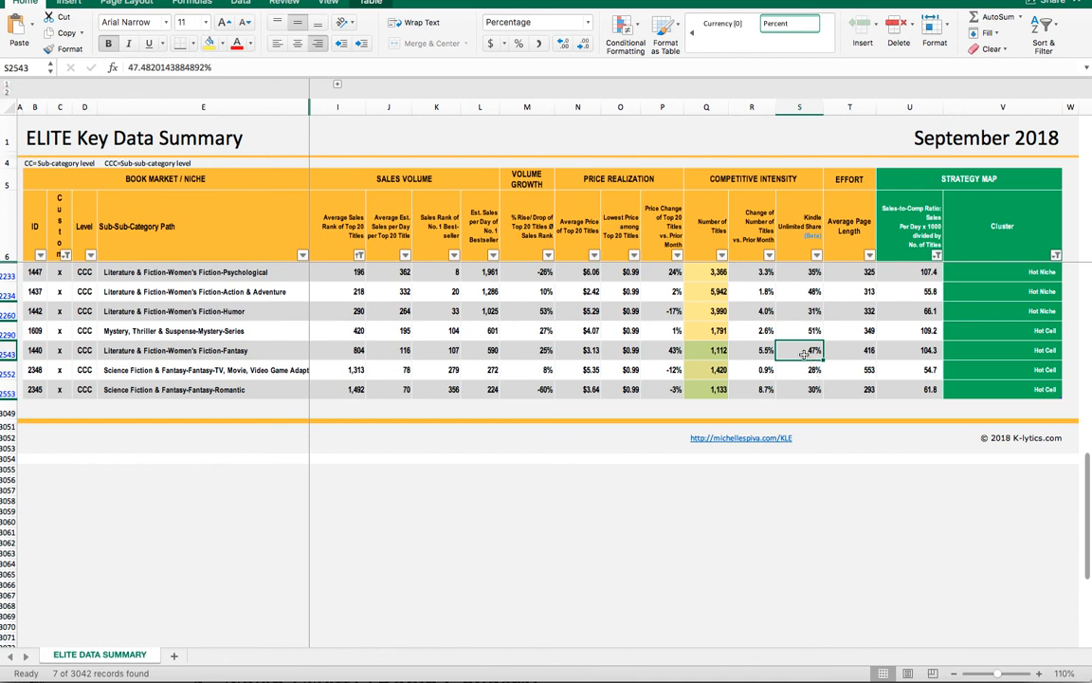
pyautogui.click(579, 350)
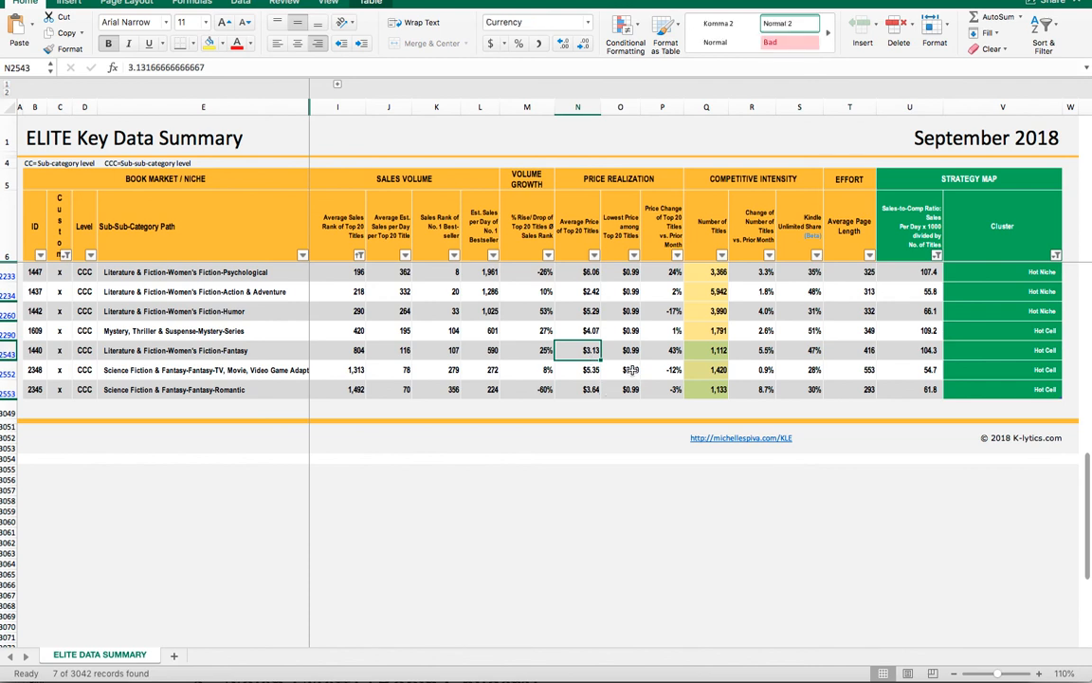
pyautogui.click(906, 353)
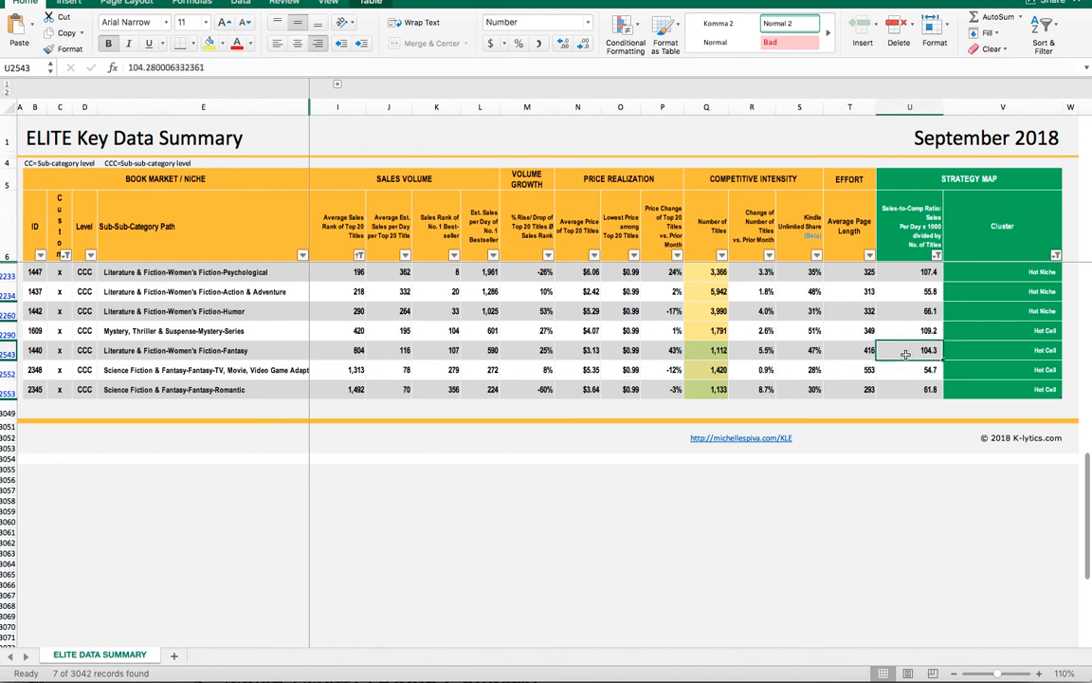
pyautogui.click(1031, 352)
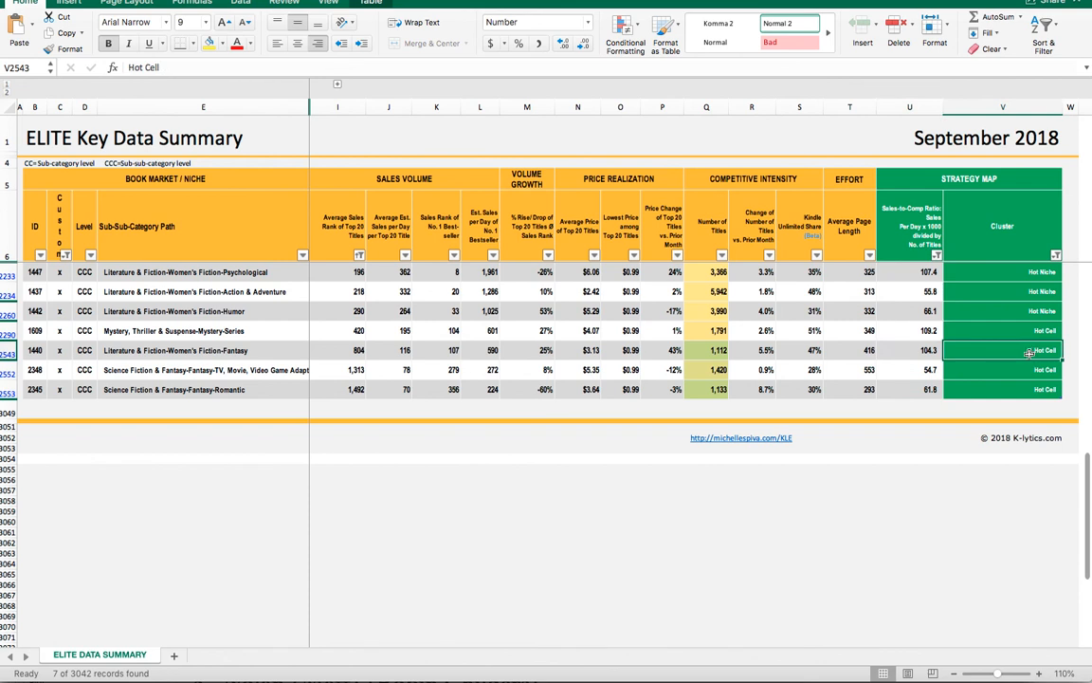
pyautogui.click(192, 347)
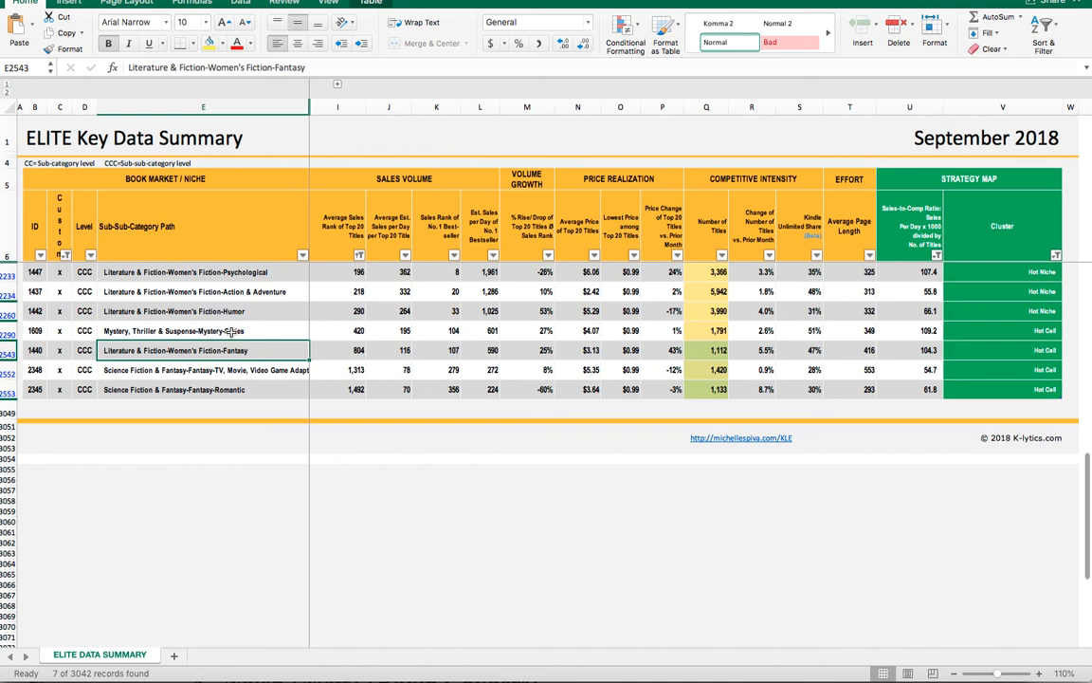
pyautogui.click(235, 390)
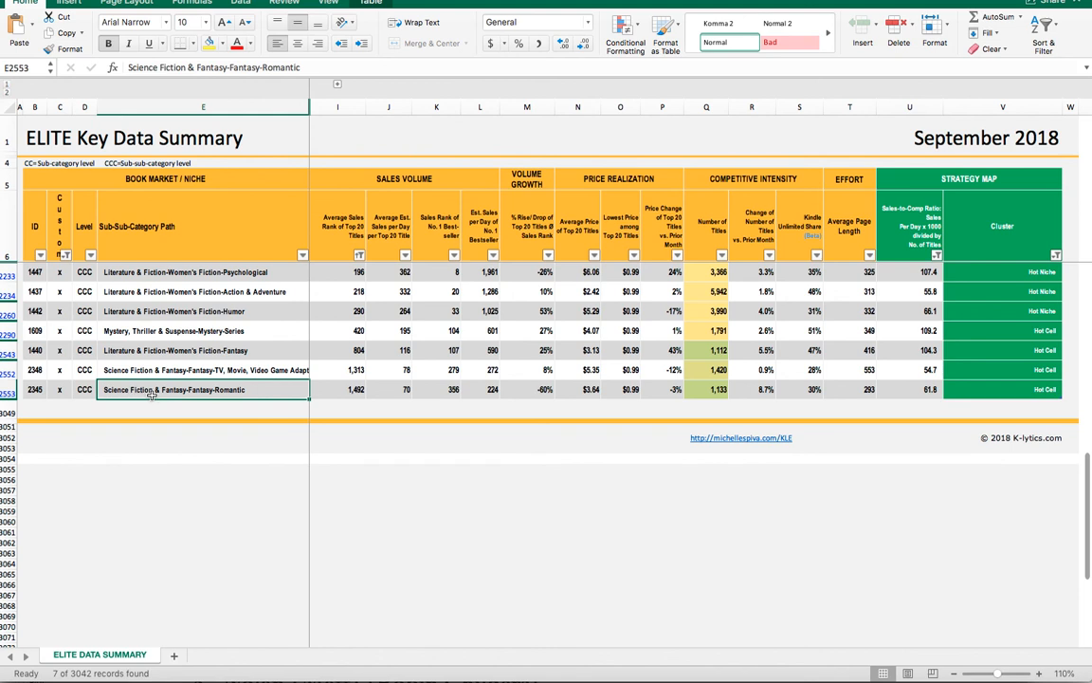